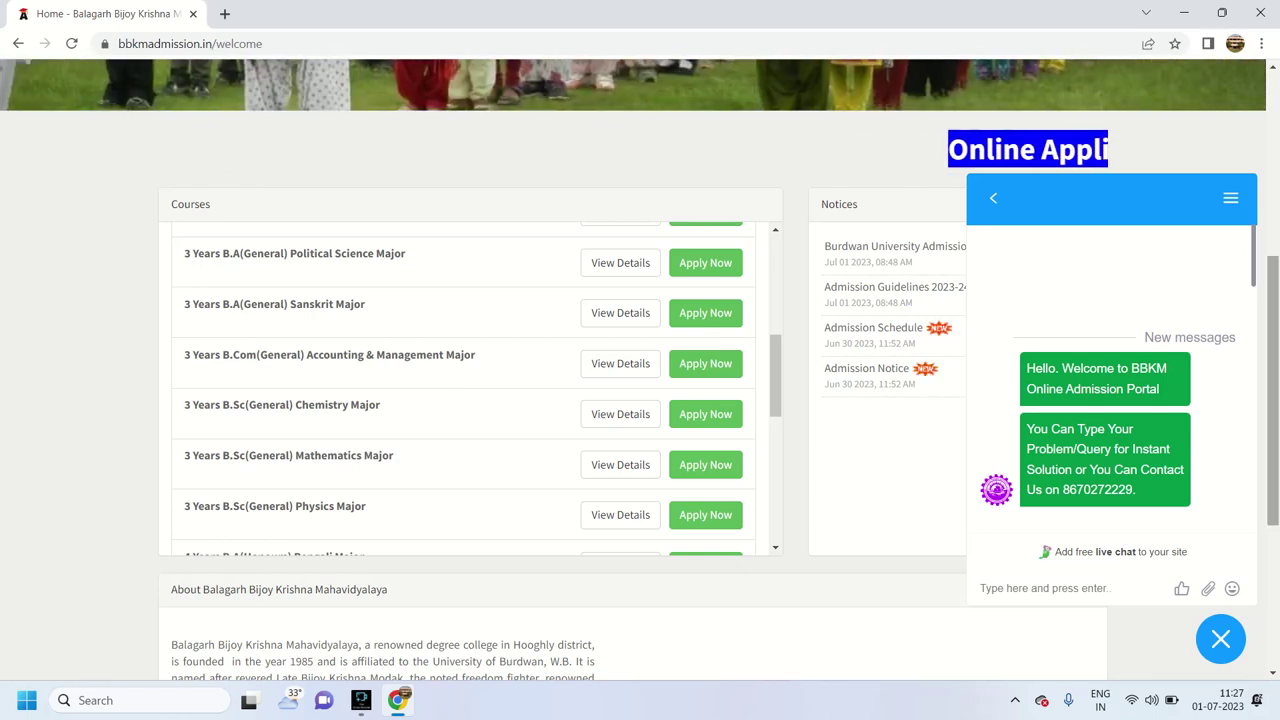
# Scroll to the 4 Years B.A (Honours) courses and apply for Political Science Major
pyautogui.scroll(4, 640, 360)
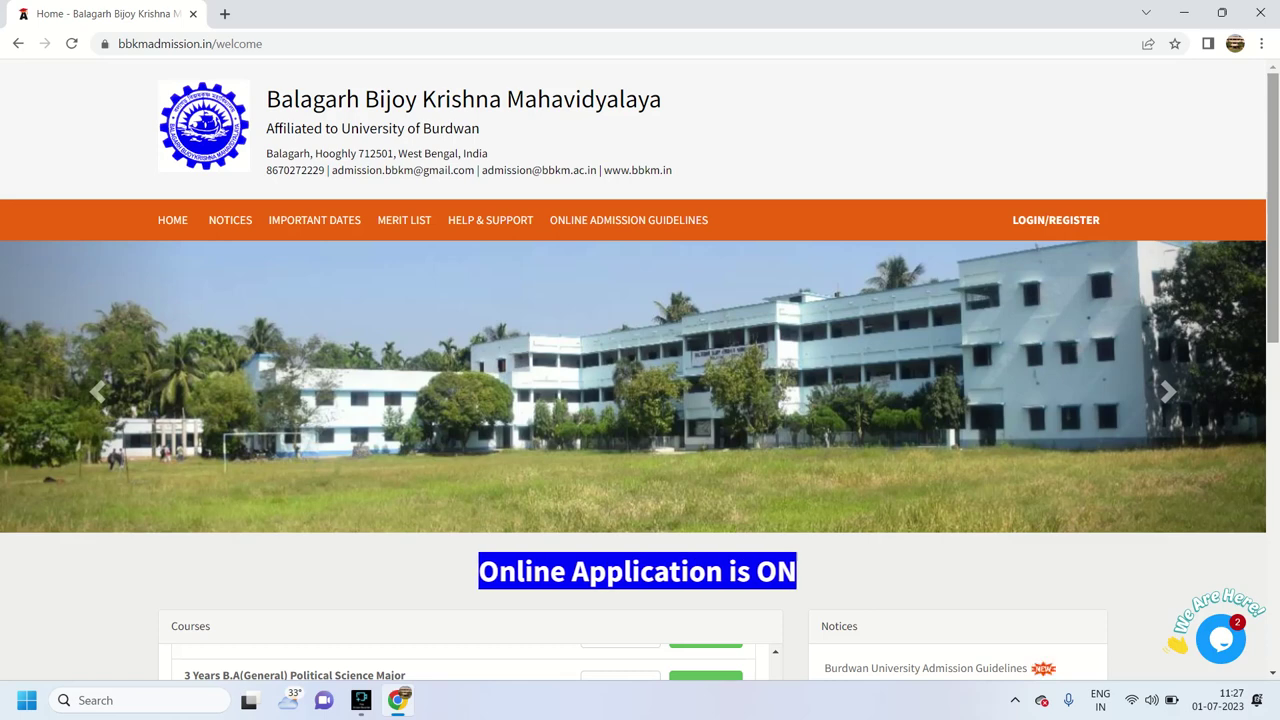
pyautogui.scroll(-3, 640, 360)
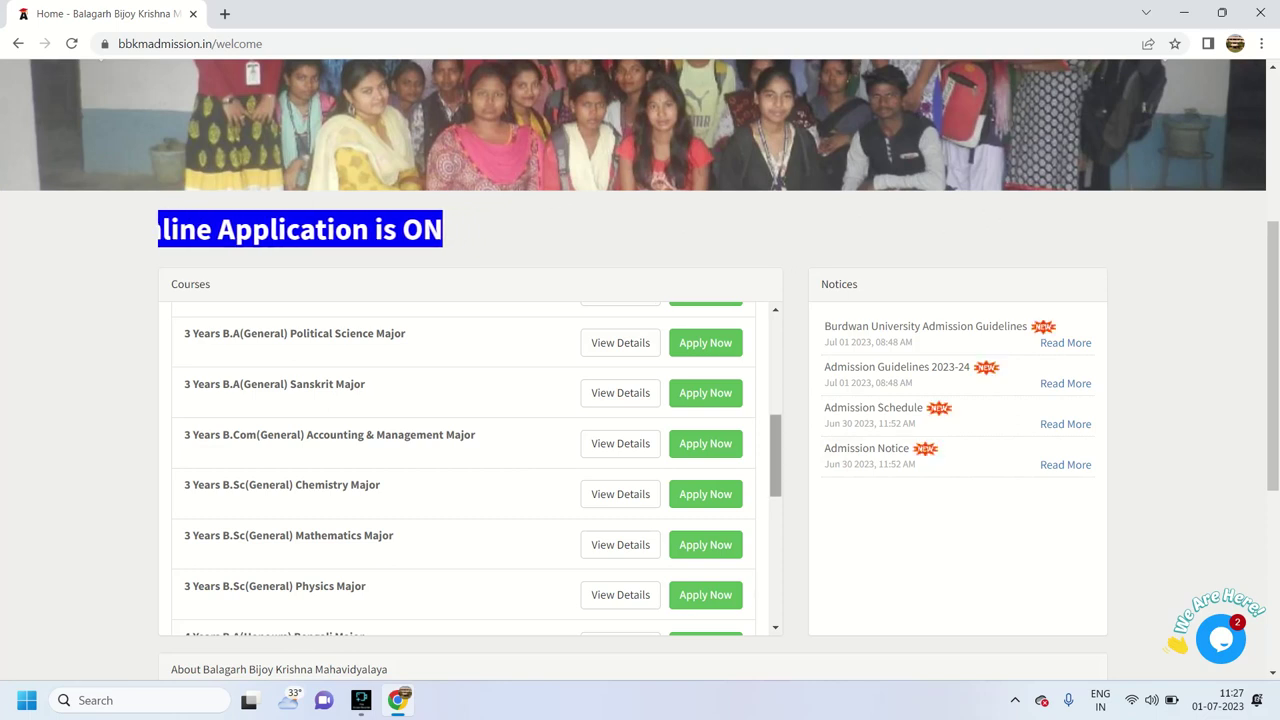
pyautogui.scroll(-3, 463, 468)
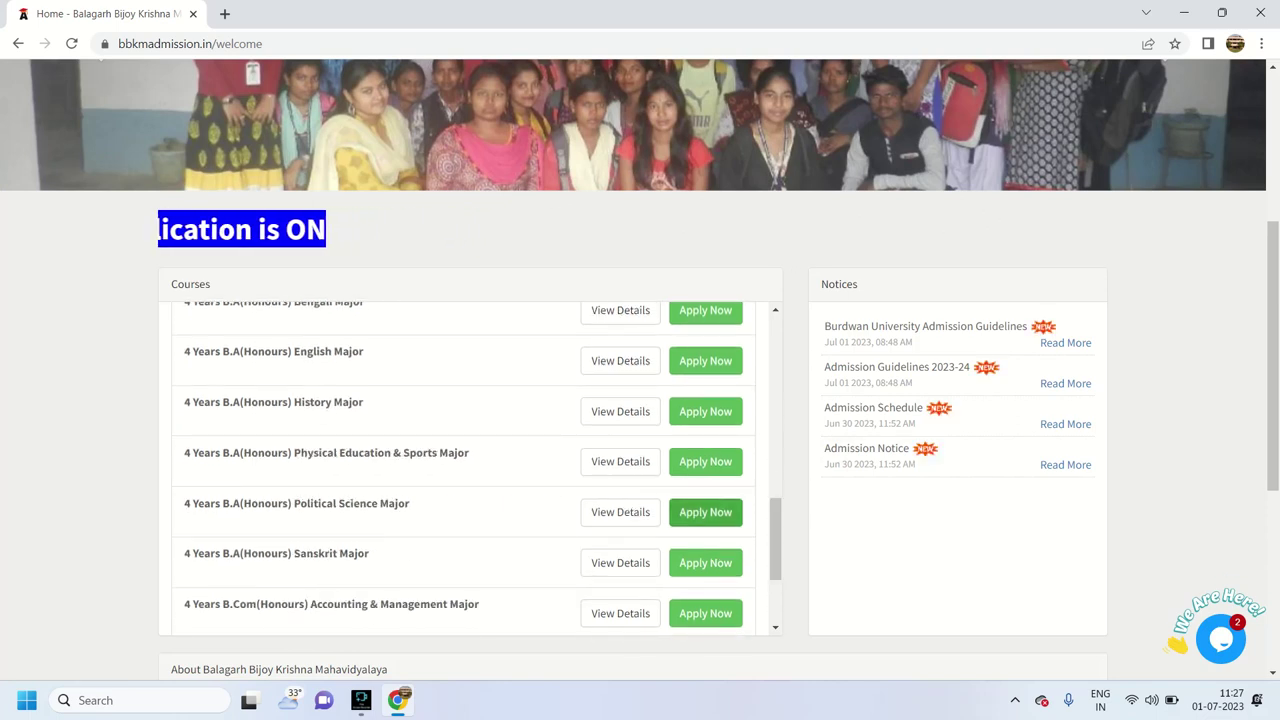
pyautogui.click(705, 512)
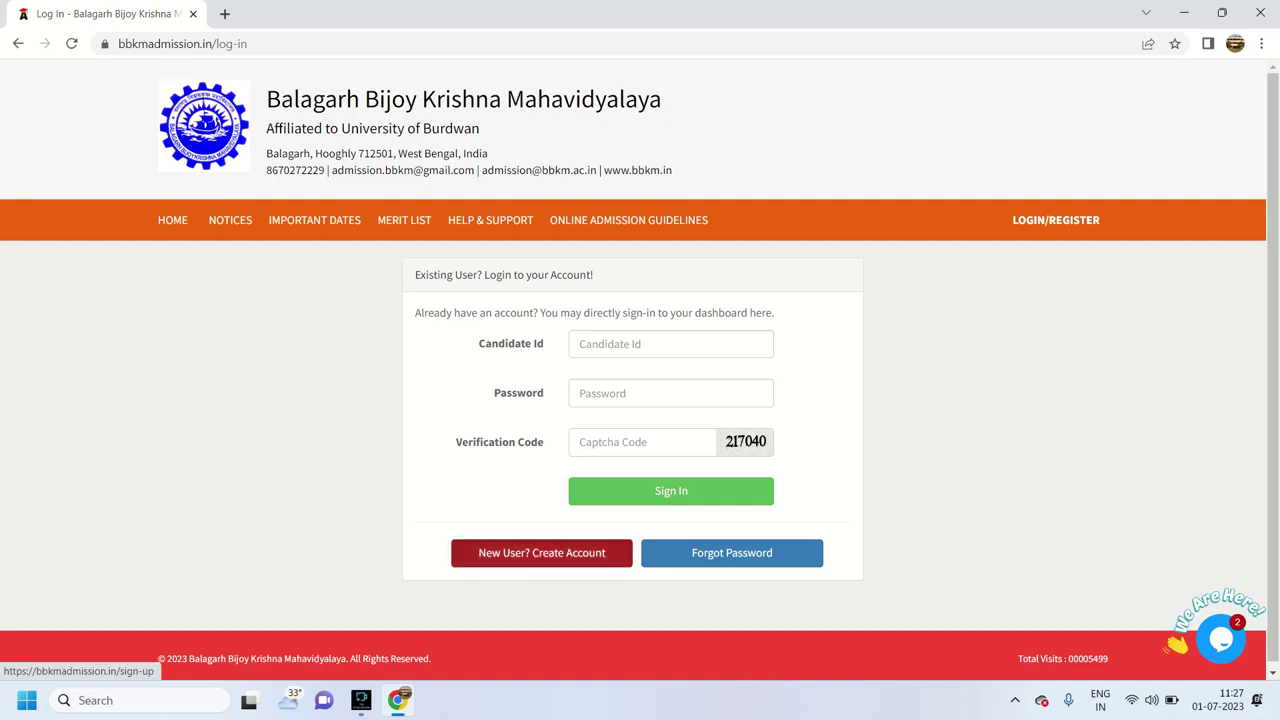
# Start a new candidate account with the saved student name, saved mobile number and a registration number
pyautogui.click(541, 552)
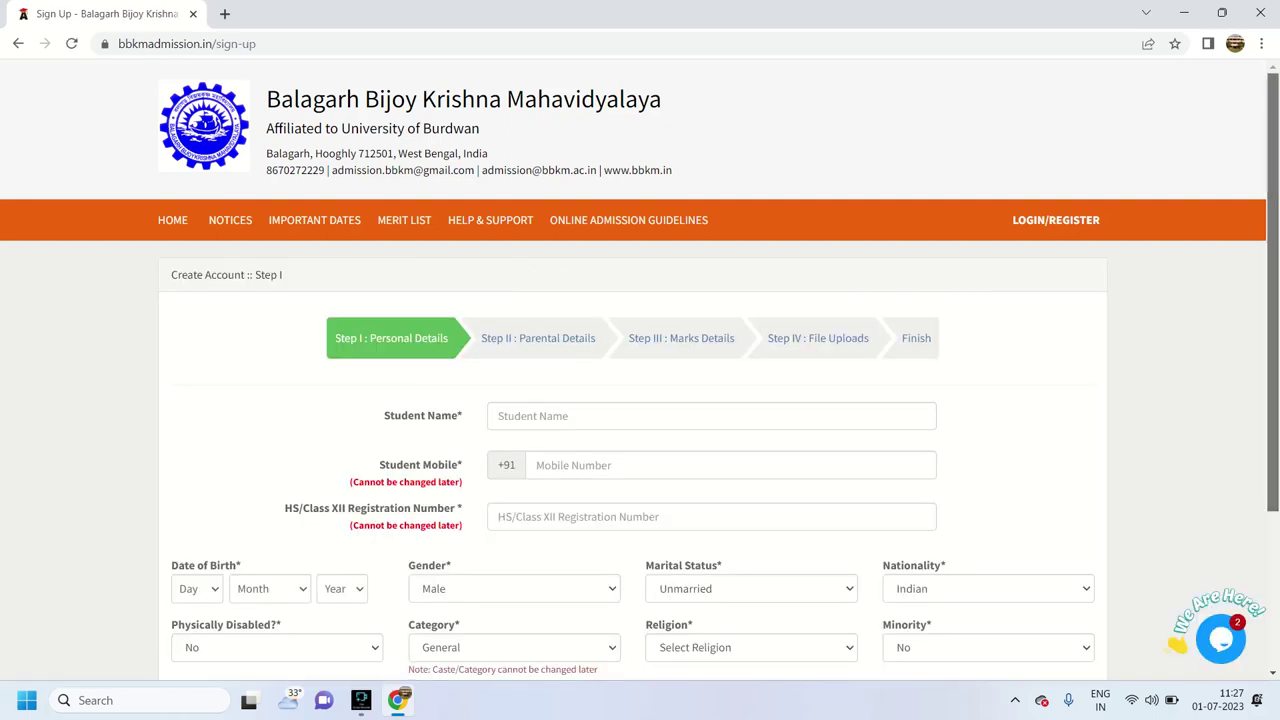
pyautogui.scroll(-1, 640, 370)
pyautogui.click(499, 316)
pyautogui.press('Down')
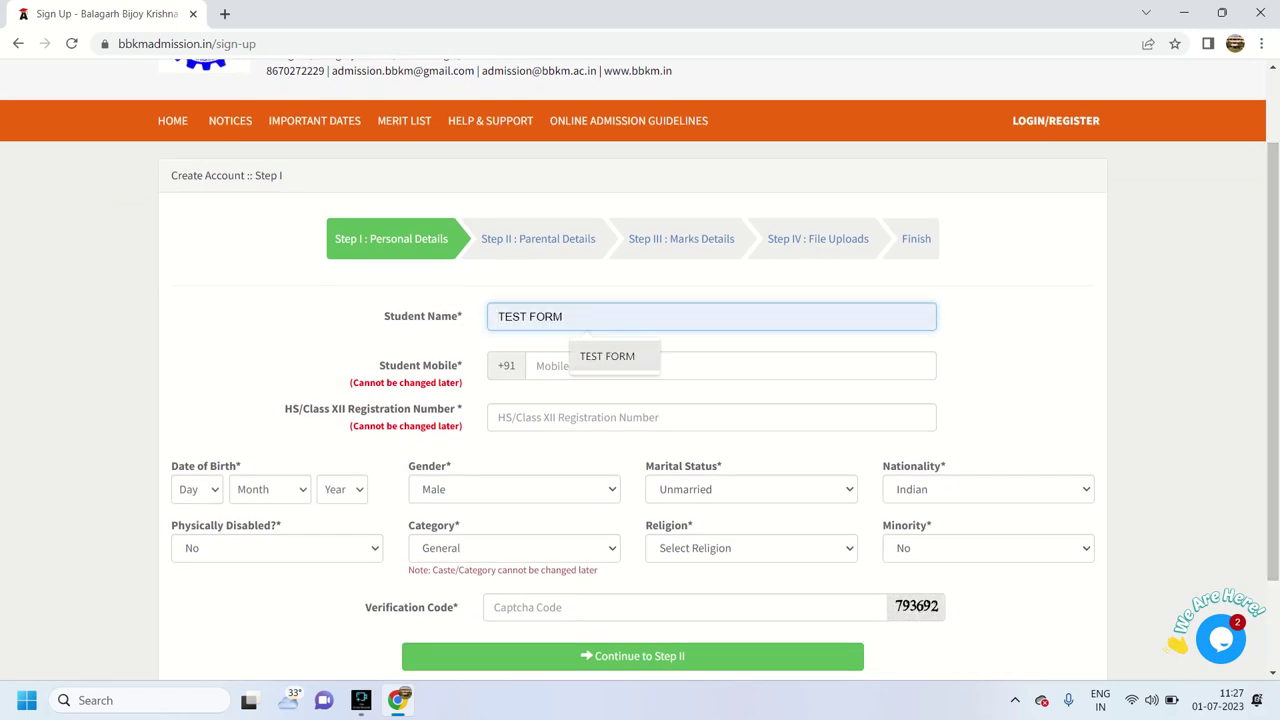
pyautogui.press('Return')
pyautogui.press('Return')
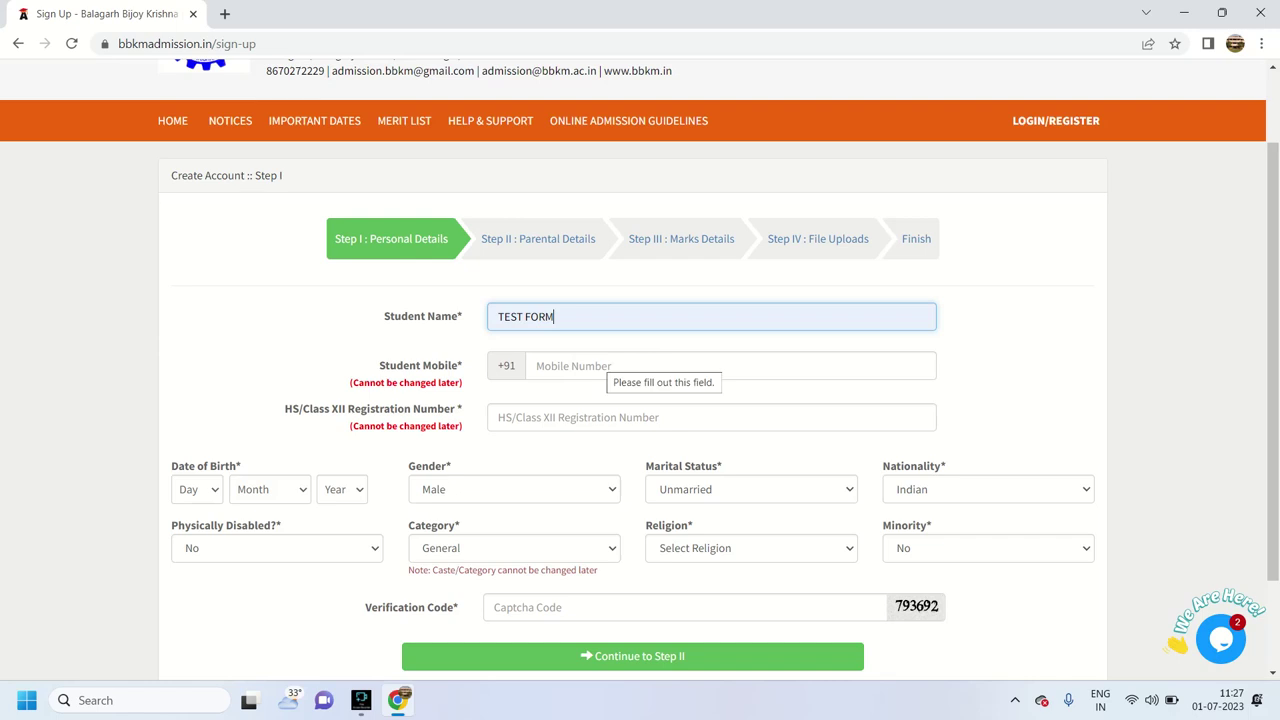
pyautogui.click(600, 365)
pyautogui.press('Down')
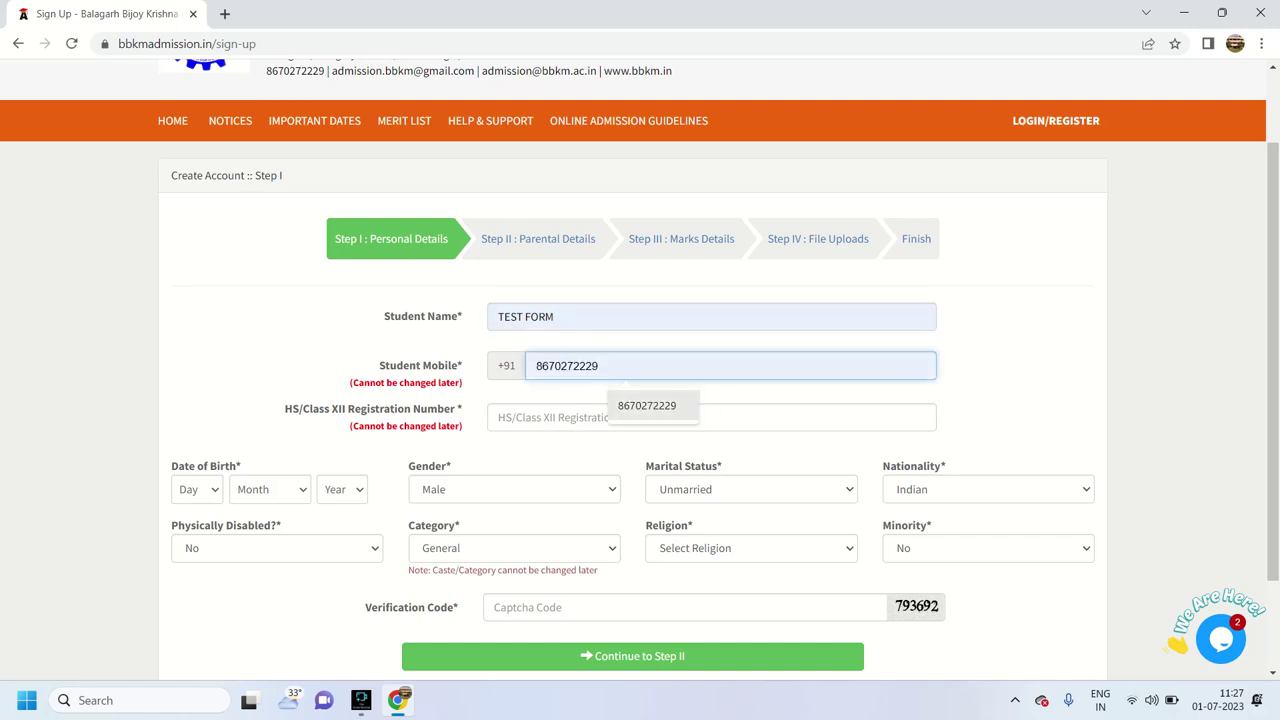
pyautogui.press('Return')
pyautogui.press('Tab')
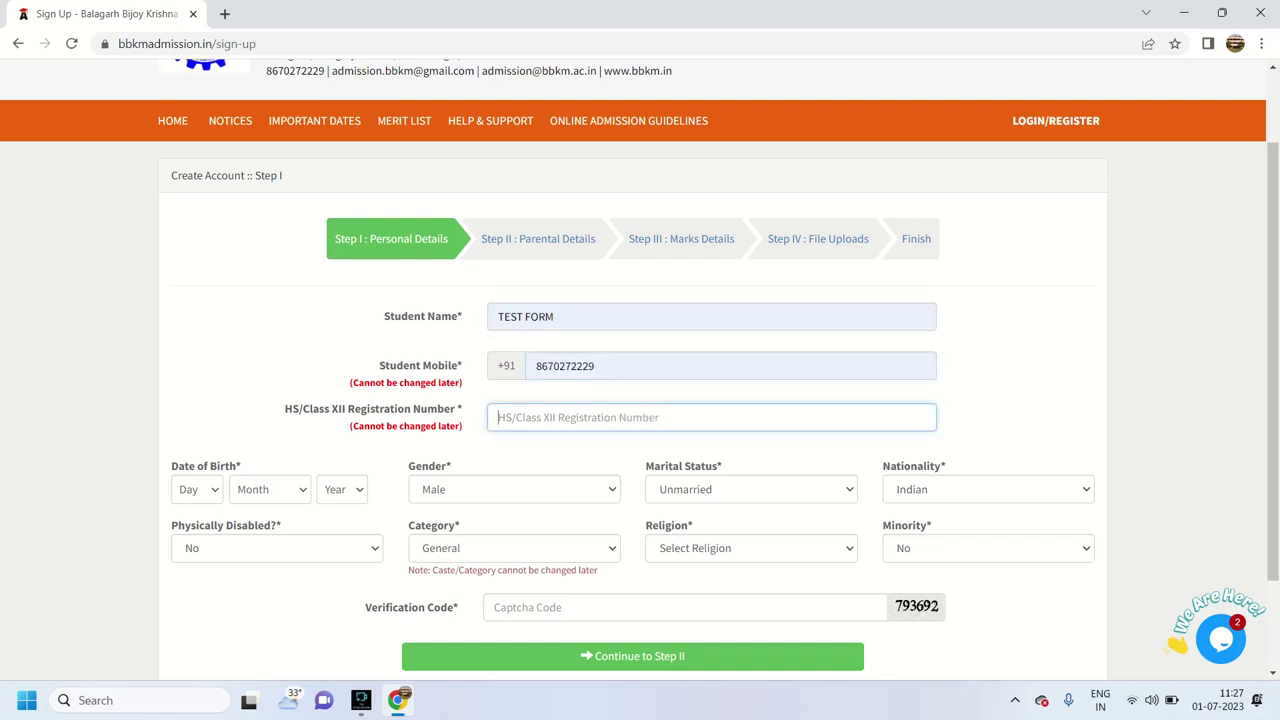
pyautogui.write('12')
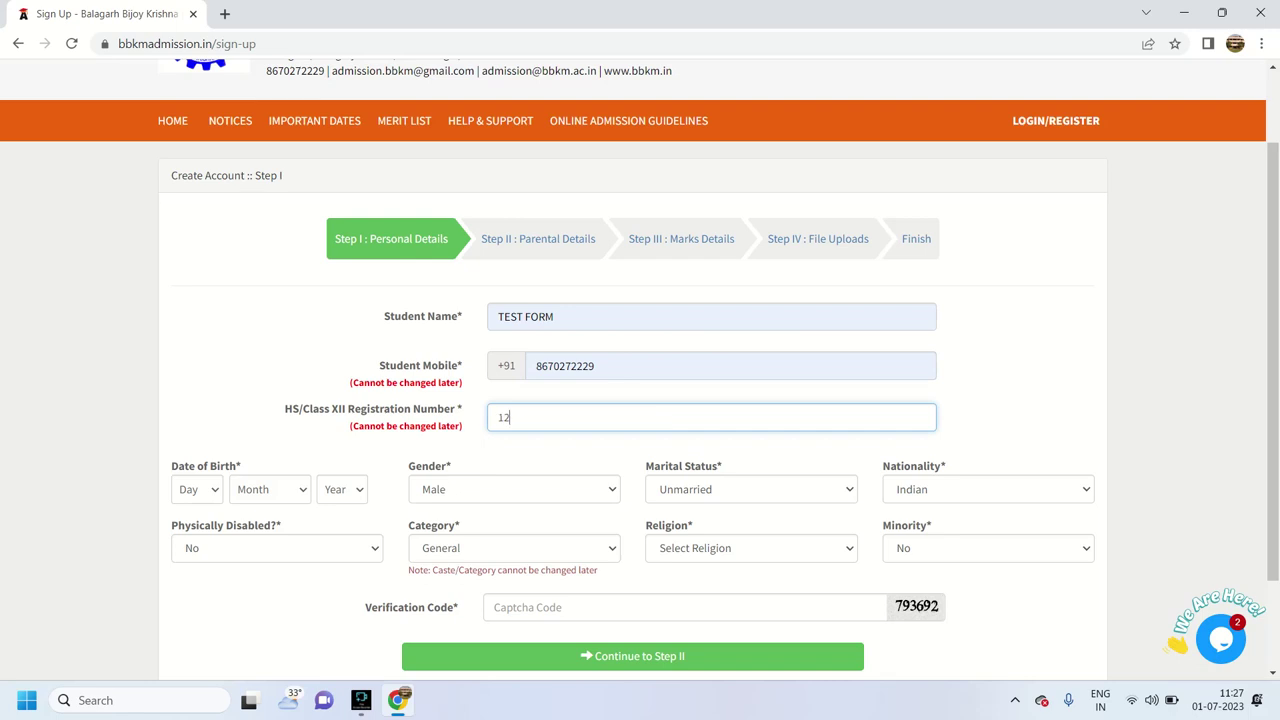
pyautogui.write('3456789')
# Set the date of birth to 6th July 2000
pyautogui.press('Tab')
pyautogui.hotkey('alt', 'Down')
pyautogui.write('12345')
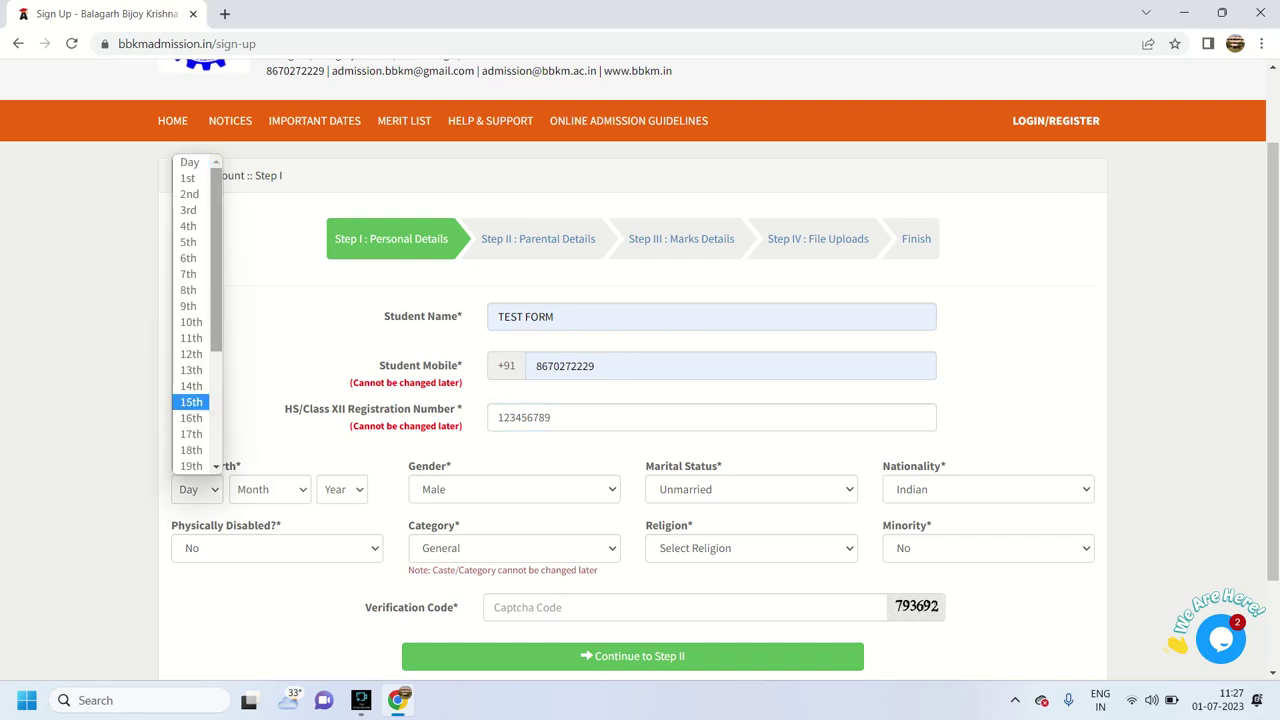
pyautogui.write('6')
pyautogui.press('Return')
pyautogui.press('Tab')
pyautogui.hotkey('alt', 'Down')
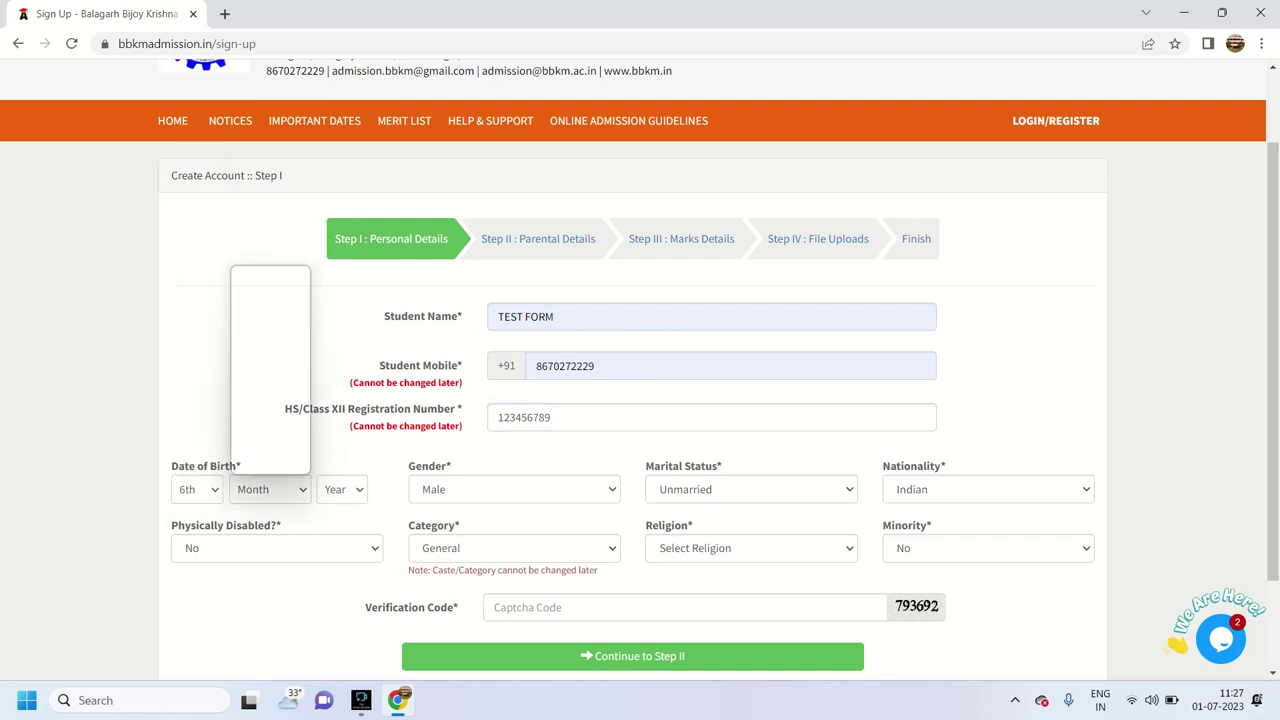
pyautogui.write('n')
pyautogui.press('Up')
pyautogui.press('Up')
pyautogui.press('Up')
pyautogui.press('Up')
pyautogui.press('Return')
pyautogui.press('Tab')
pyautogui.hotkey('alt', 'Down')
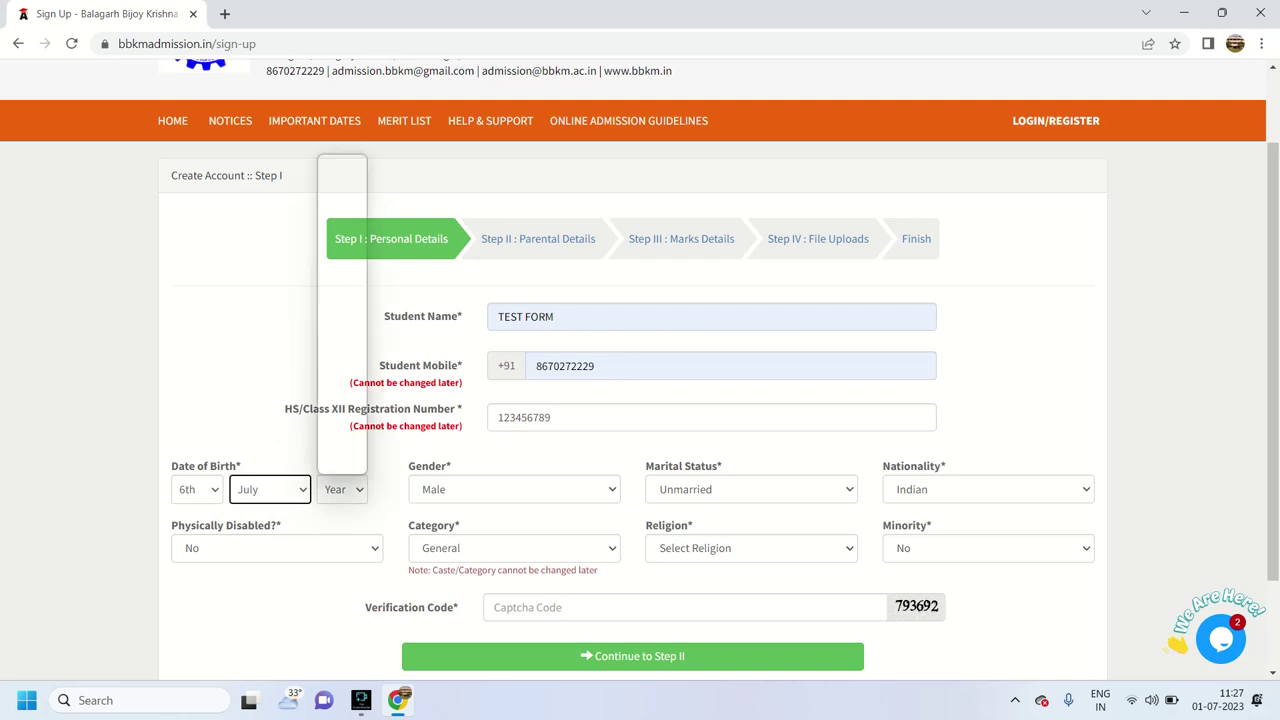
pyautogui.write('2005')
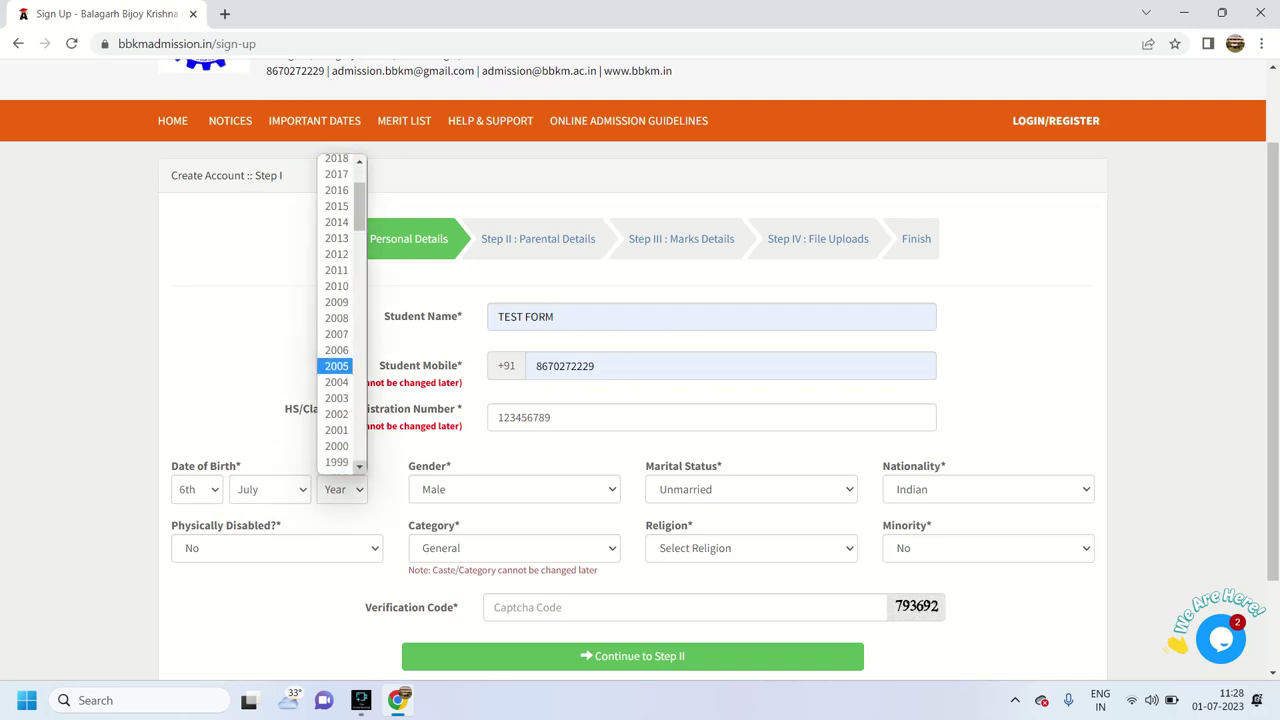
pyautogui.press('Down')
pyautogui.press('Down')
pyautogui.press('Down')
pyautogui.press('Down')
pyautogui.press('Down')
pyautogui.press('Return')
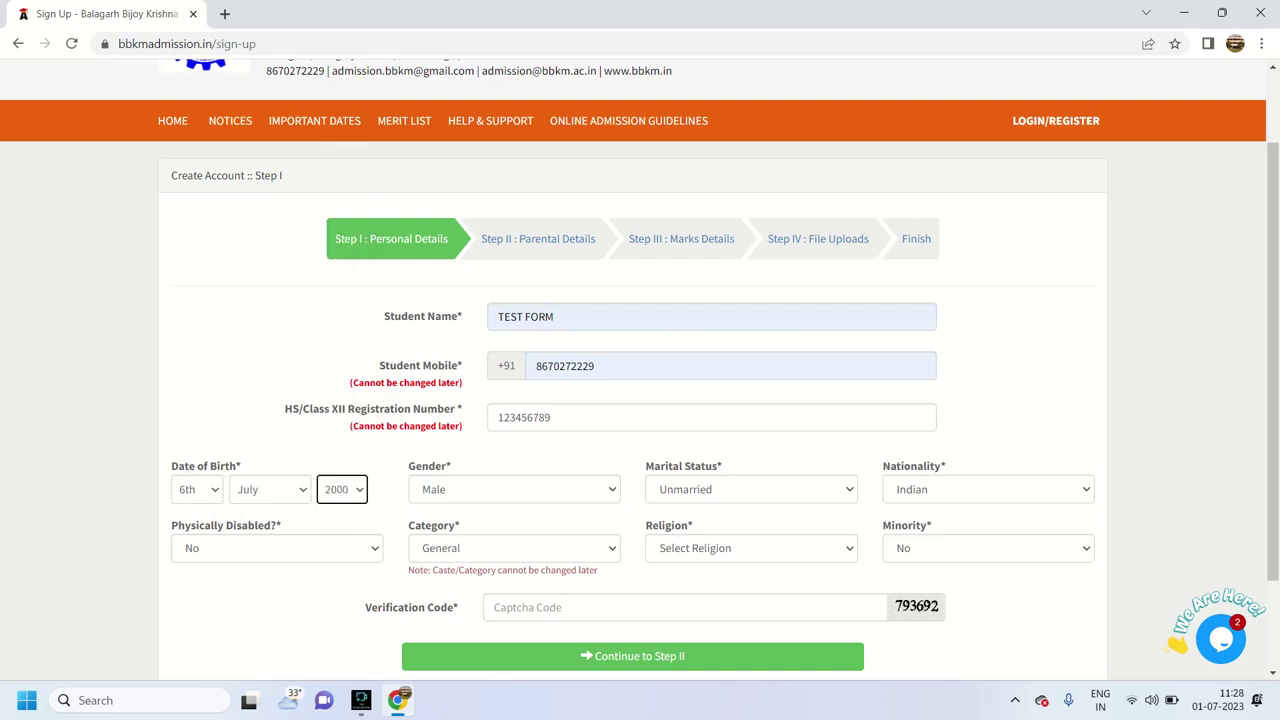
# Keep disability No, choose category Scheduled Castes (SC) and religion Hinduism, enter the verification code, and continue
pyautogui.scroll(-2, 640, 370)
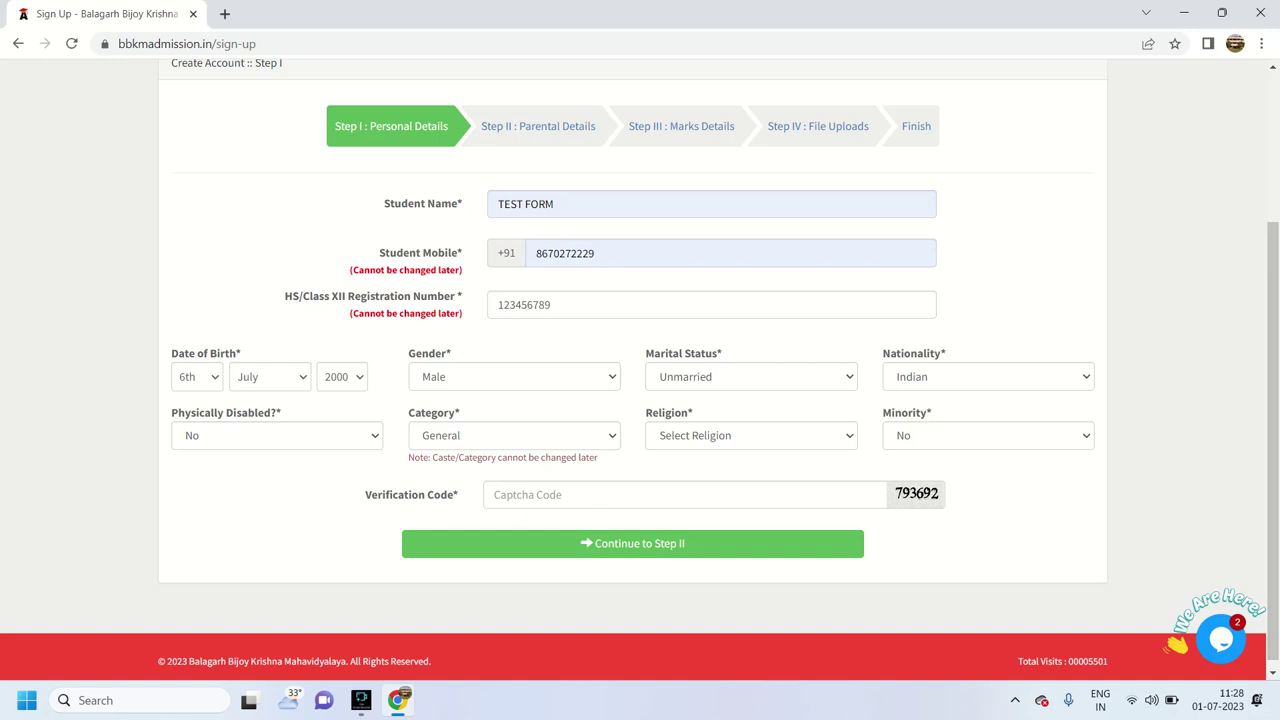
pyautogui.click(276, 435)
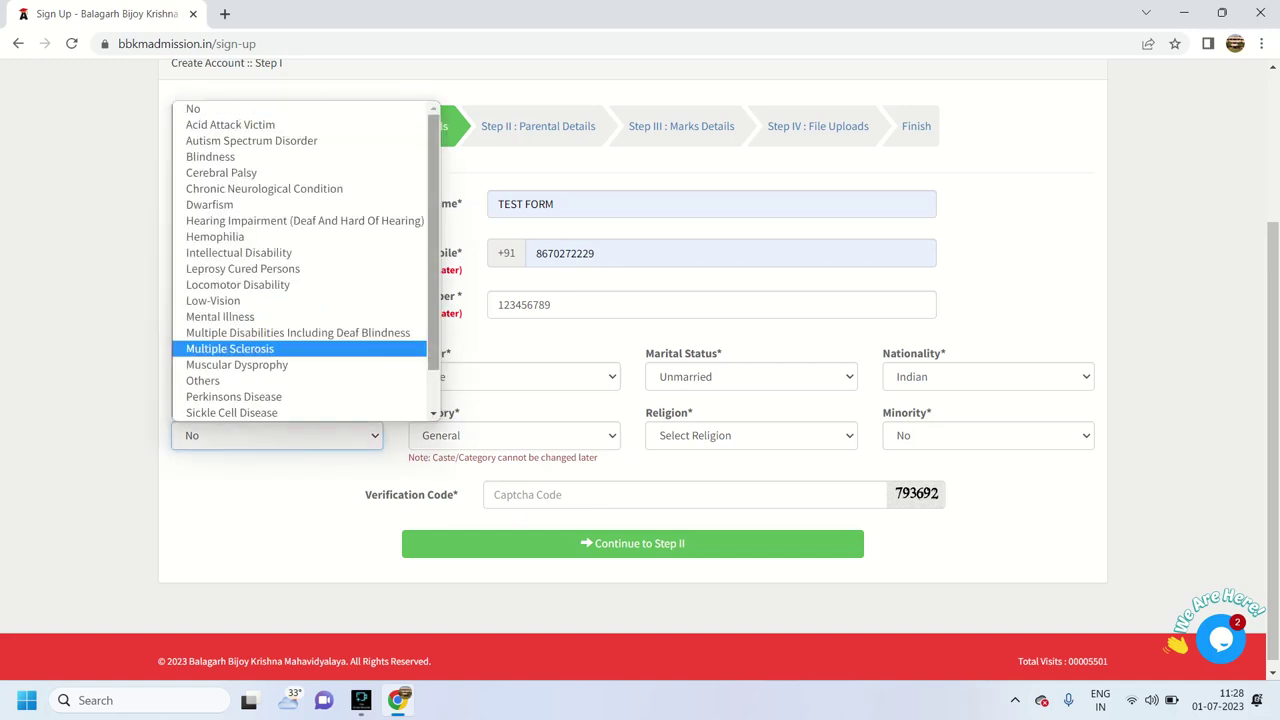
pyautogui.press('Escape')
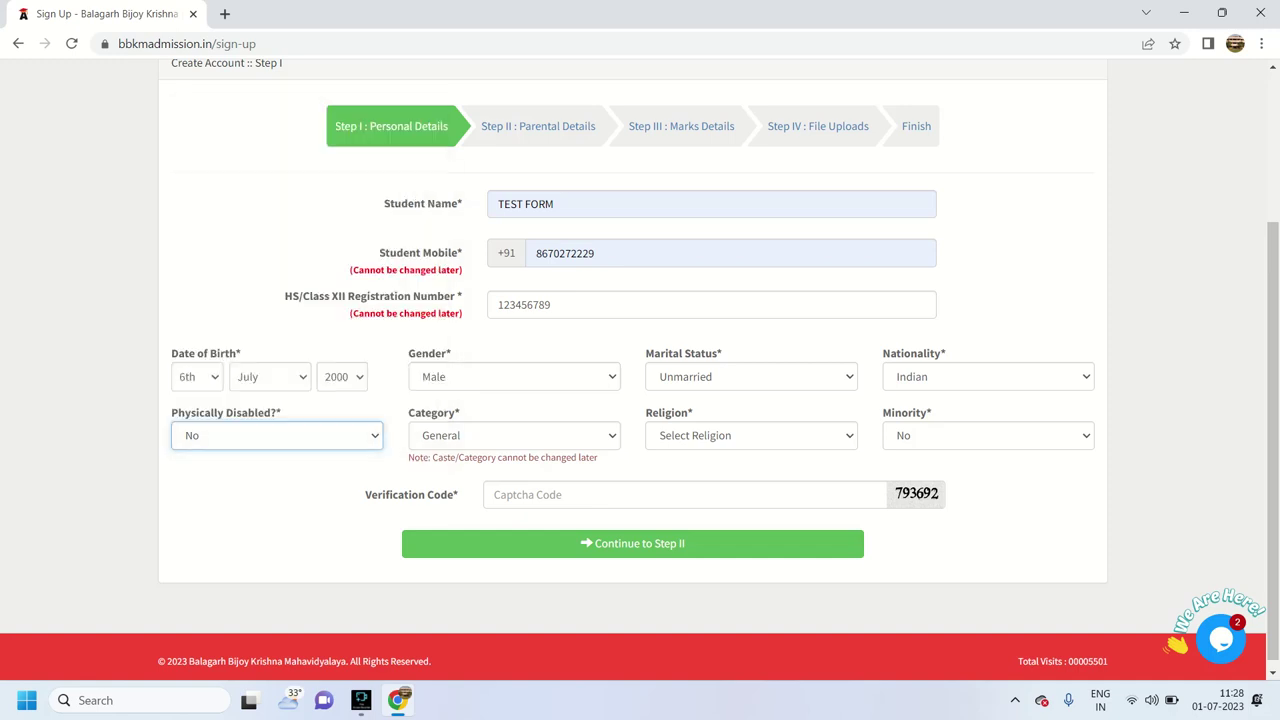
pyautogui.click(514, 435)
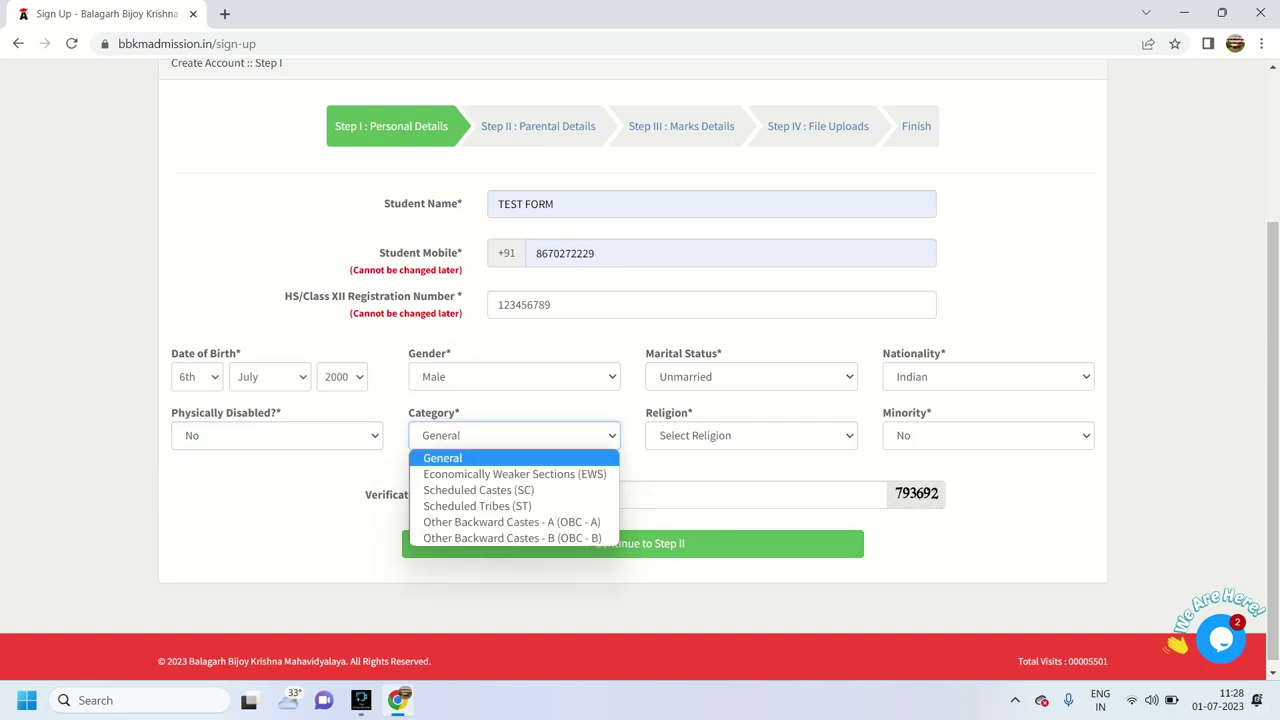
pyautogui.press('Down')
pyautogui.press('Down')
pyautogui.press('Return')
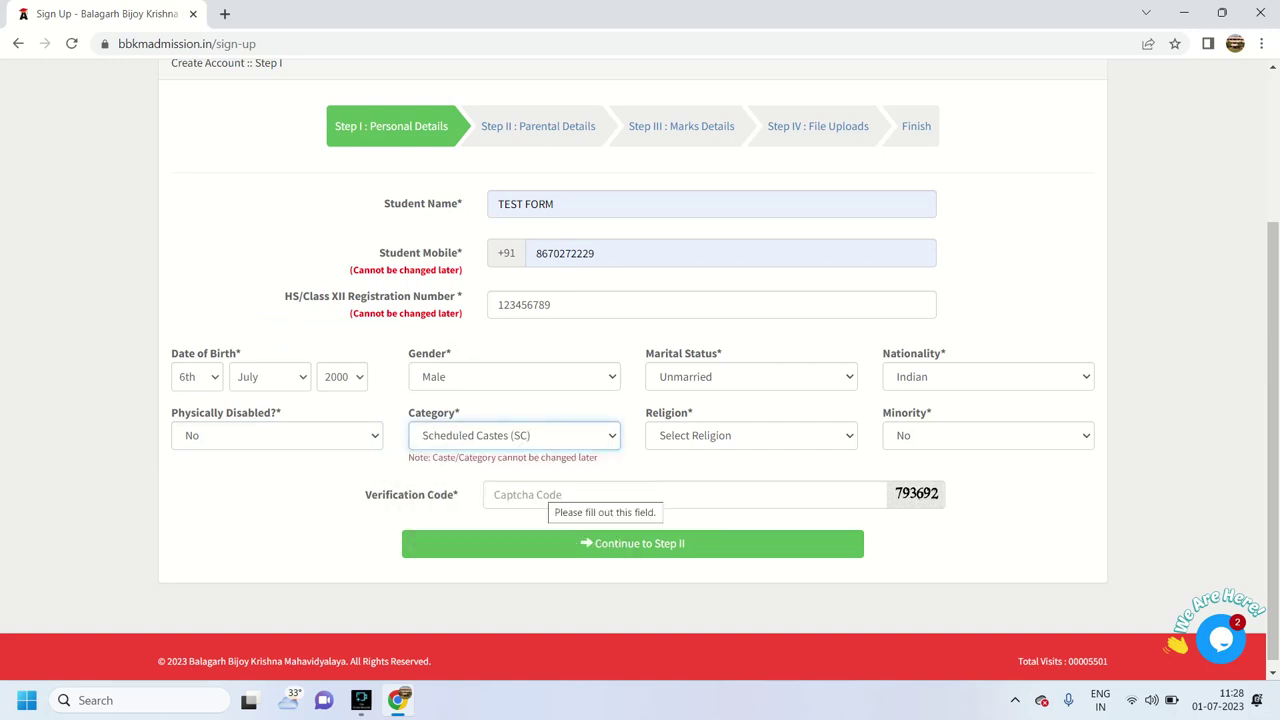
pyautogui.click(751, 435)
pyautogui.press('Down')
pyautogui.press('Down')
pyautogui.press('Down')
pyautogui.press('Return')
pyautogui.click(712, 494)
pyautogui.write('793692')
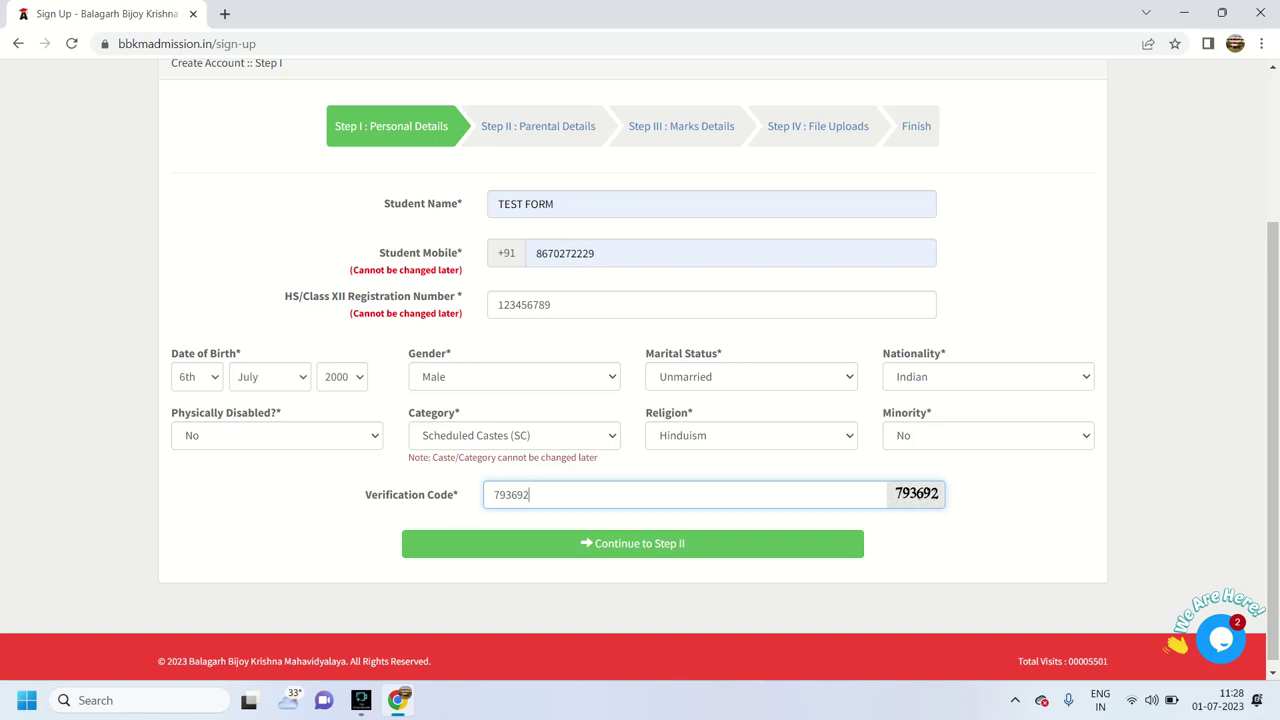
pyautogui.click(632, 543)
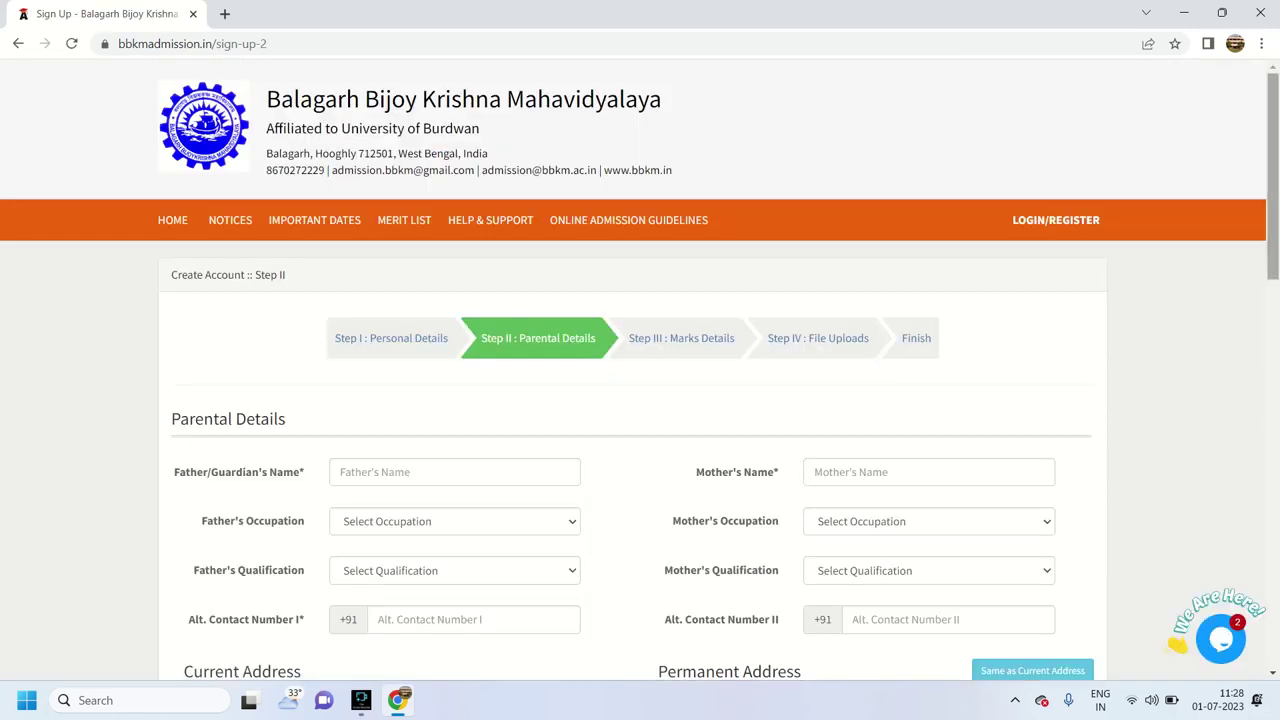
# Fill parents' names, father's occupation Professional, mother's occupation Business, mother's qualification Secondary, and an alternate contact number
pyautogui.scroll(-3, 640, 370)
pyautogui.click(425, 185)
pyautogui.write('ss')
pyautogui.click(928, 185)
pyautogui.click(900, 225)
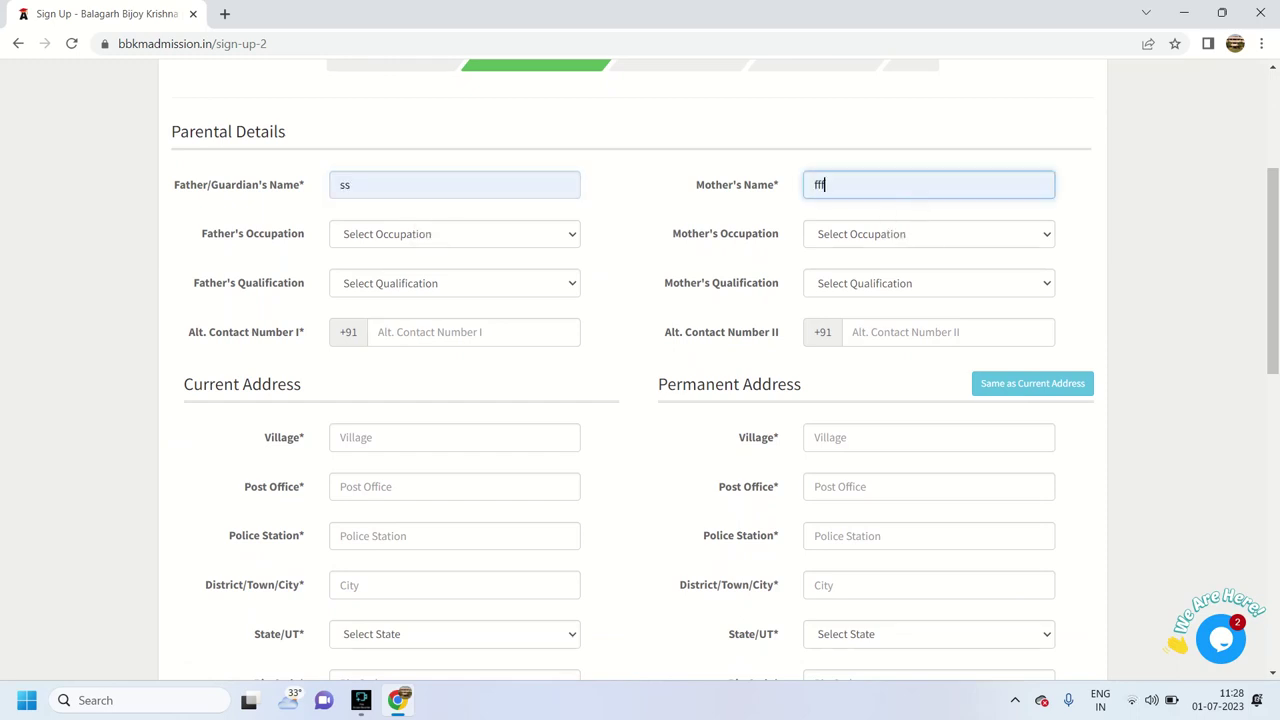
pyautogui.click(454, 234)
pyautogui.click(375, 288)
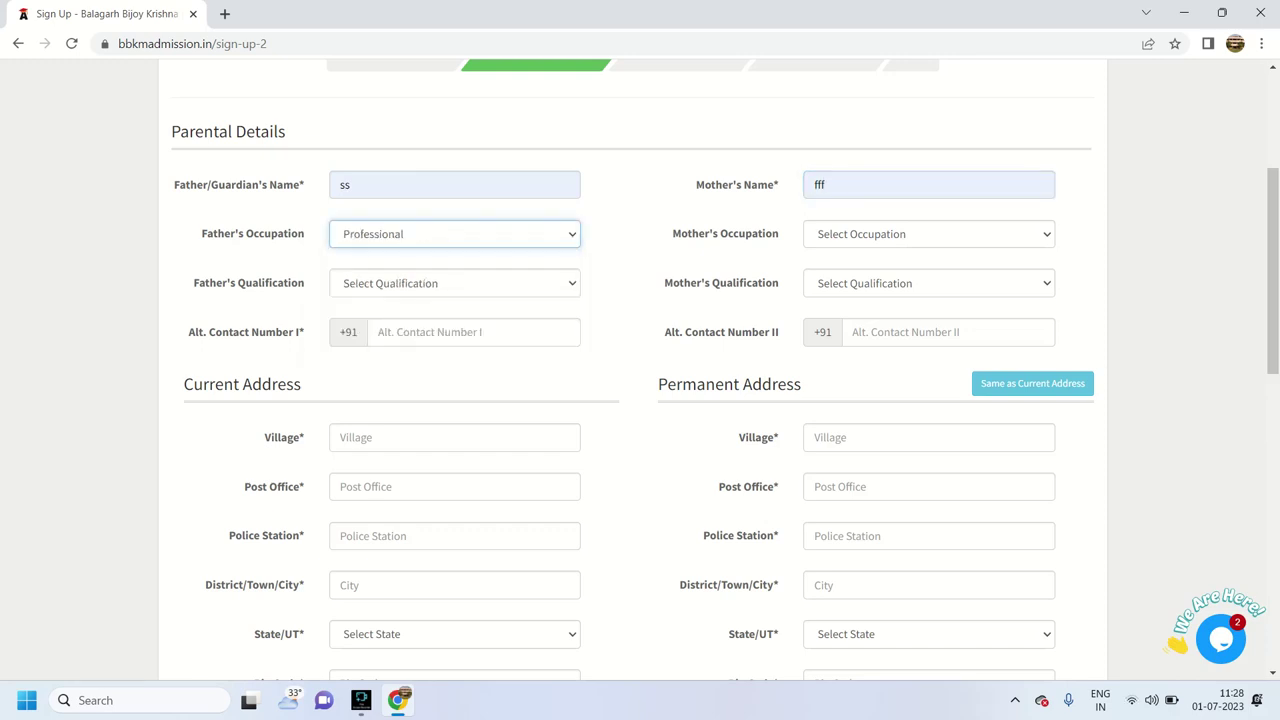
pyautogui.click(928, 234)
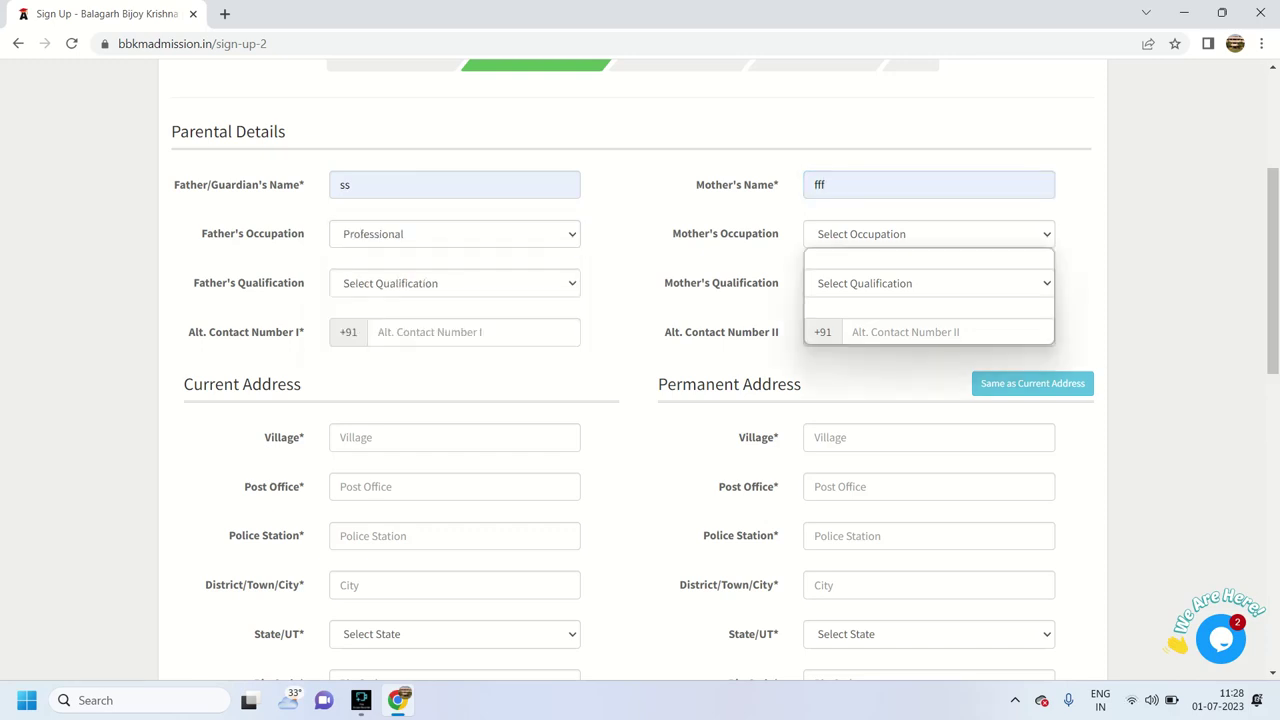
pyautogui.click(839, 272)
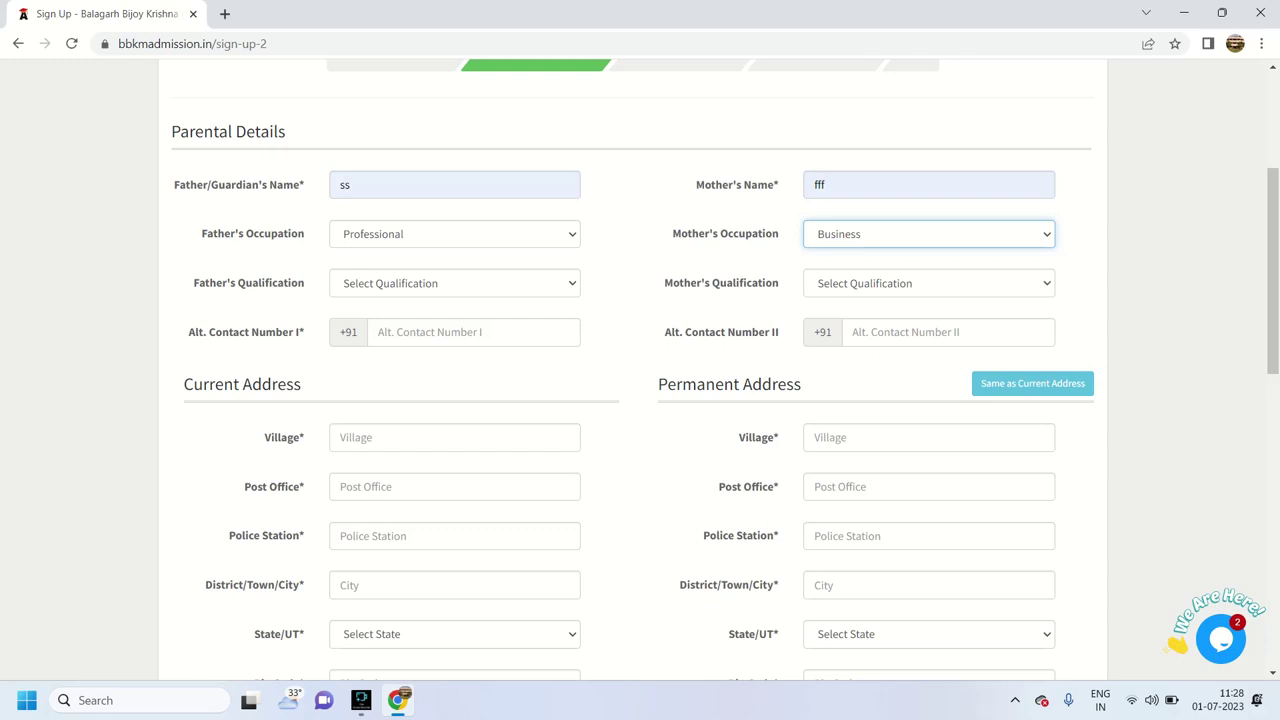
pyautogui.click(928, 283)
pyautogui.click(843, 320)
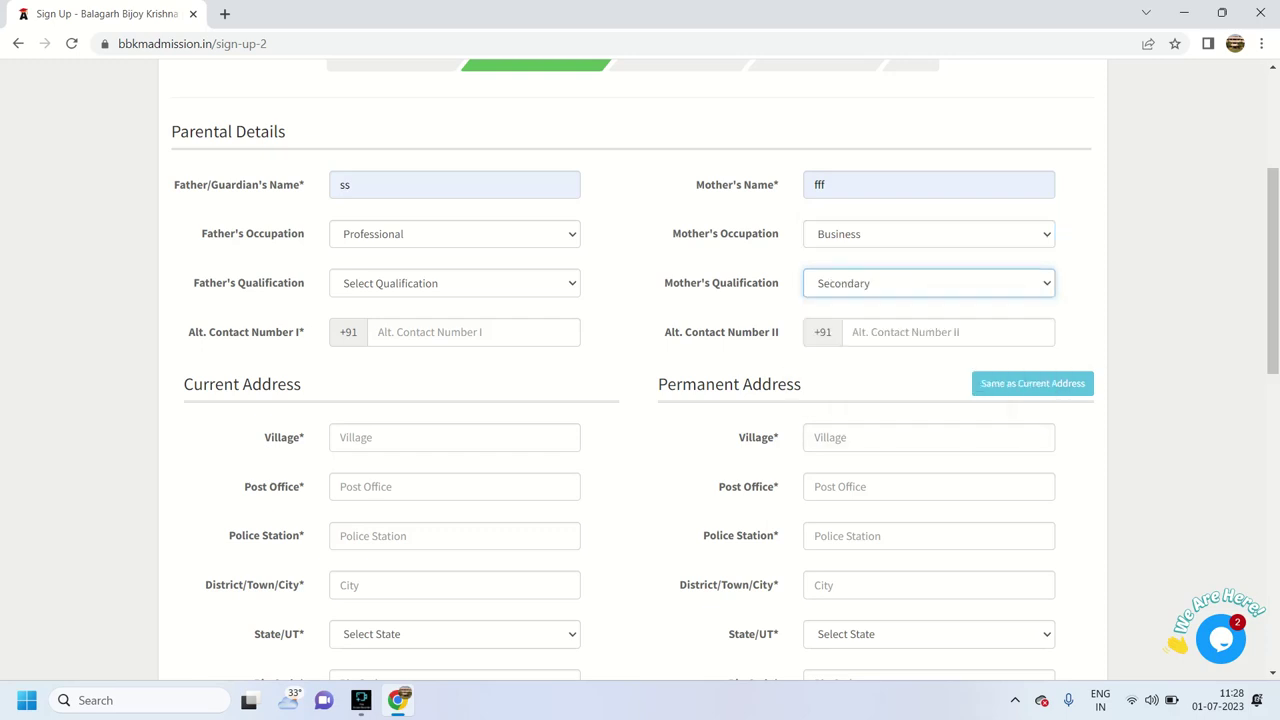
pyautogui.click(470, 332)
pyautogui.press('Down')
pyautogui.press('Down')
pyautogui.press('Return')
pyautogui.click(947, 332)
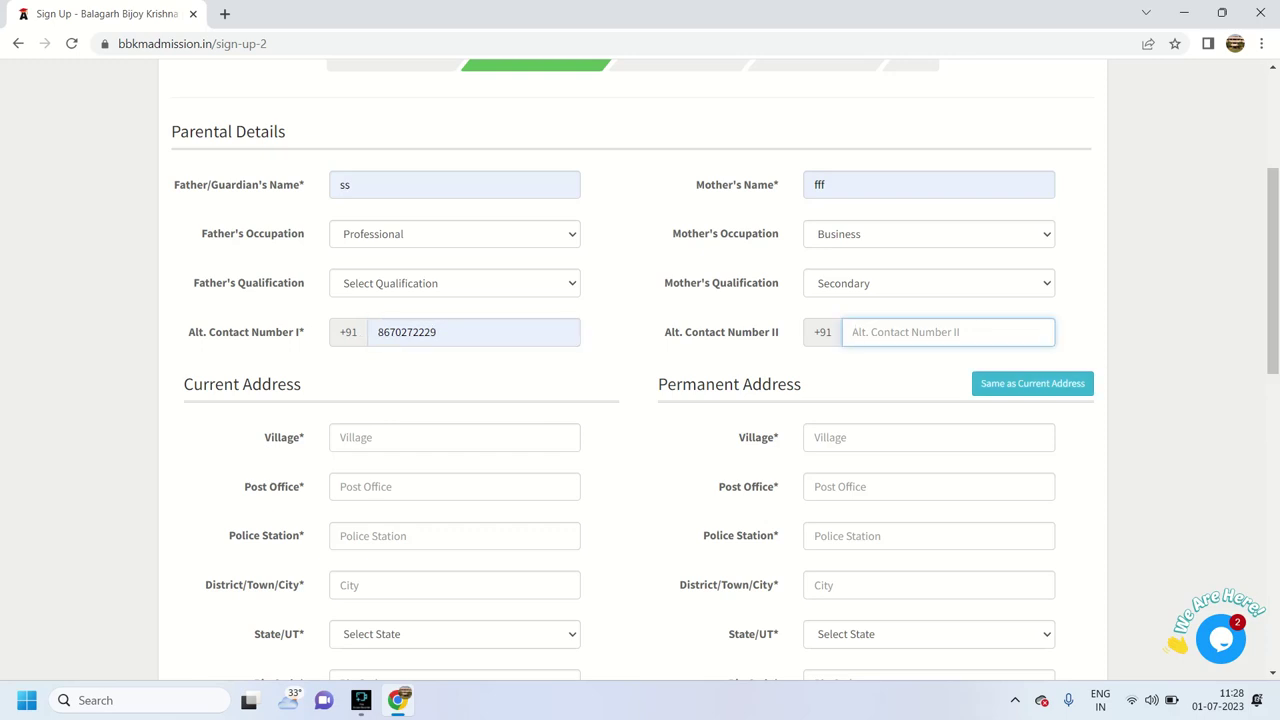
# Fill the current address village, post office, police station, city, state West Bengal and pin code
pyautogui.click(455, 437)
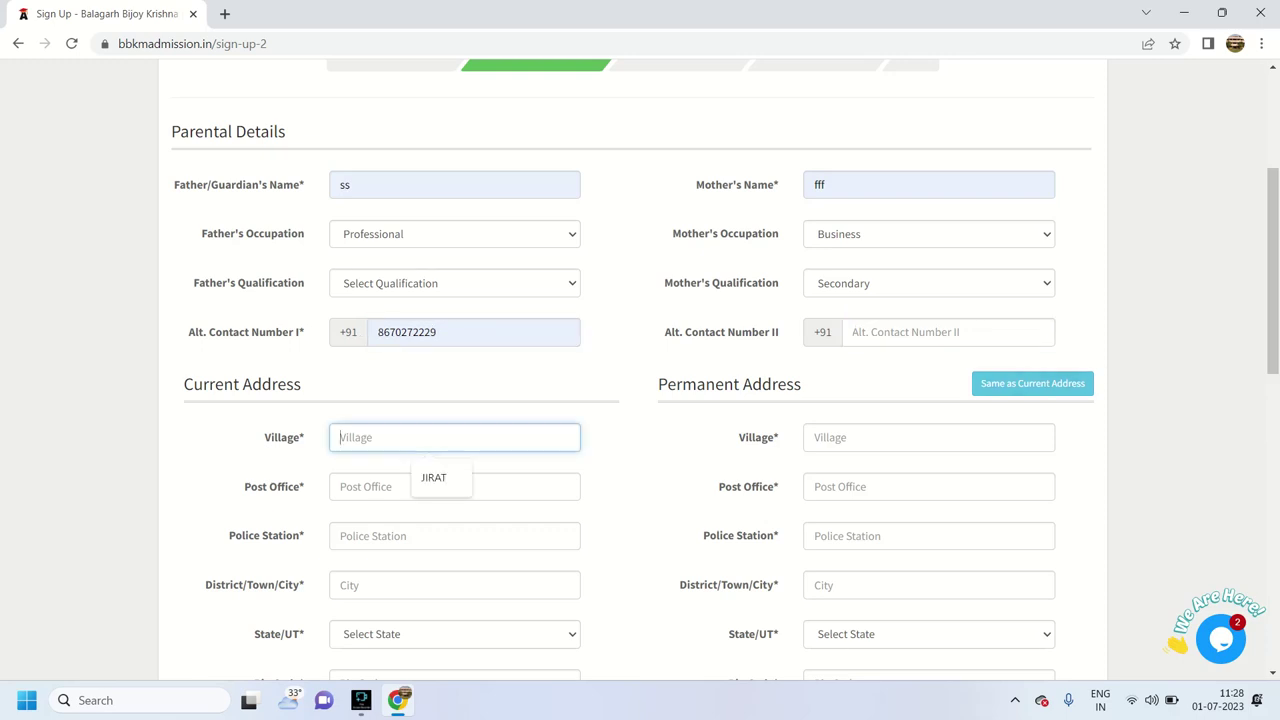
pyautogui.press('Down')
pyautogui.press('Return')
pyautogui.press('Tab')
pyautogui.press('Down')
pyautogui.press('Return')
pyautogui.press('Tab')
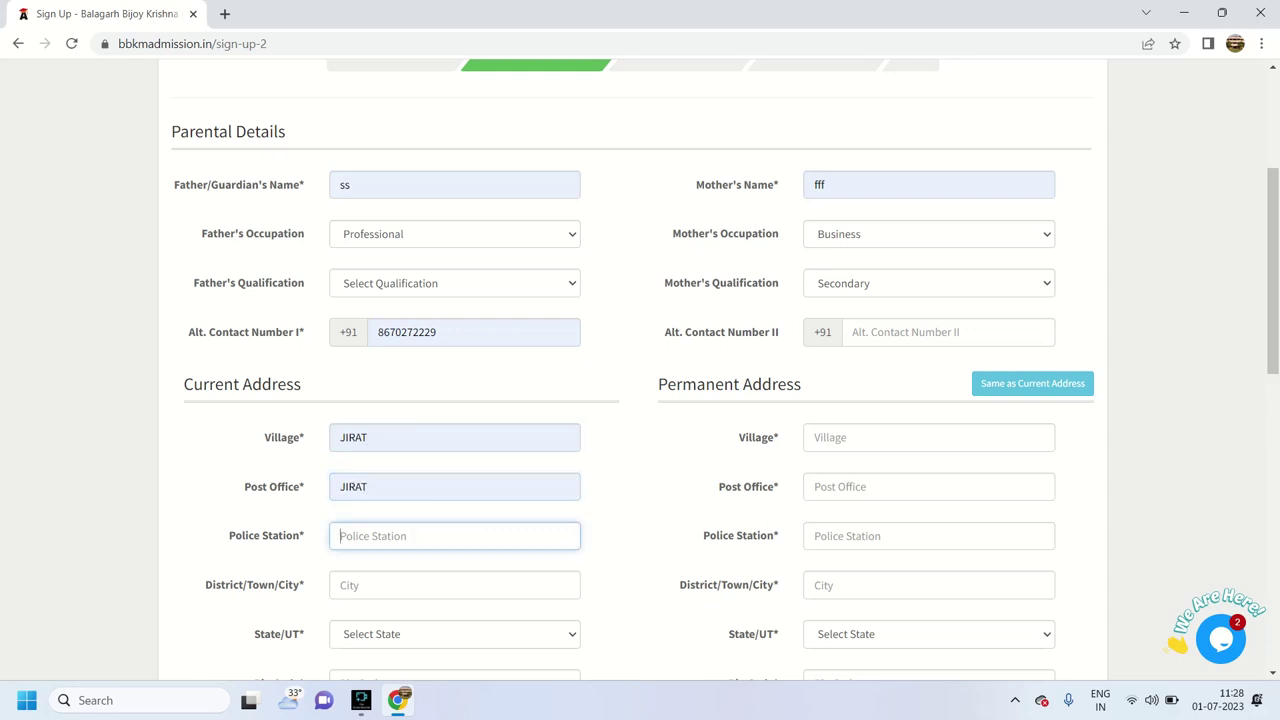
pyautogui.write('BALAGARH')
pyautogui.press('Tab')
pyautogui.write('JIRAT')
pyautogui.press('Tab')
pyautogui.press('w')
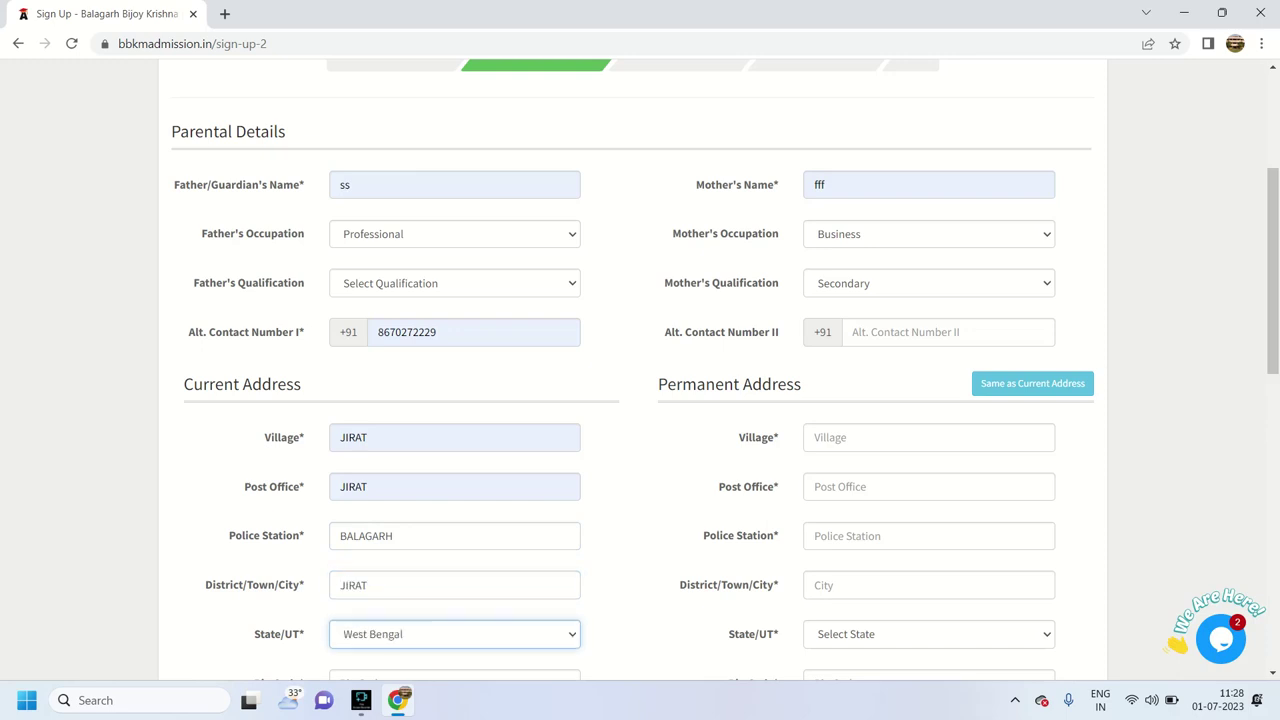
pyautogui.press('Tab')
pyautogui.write('7')
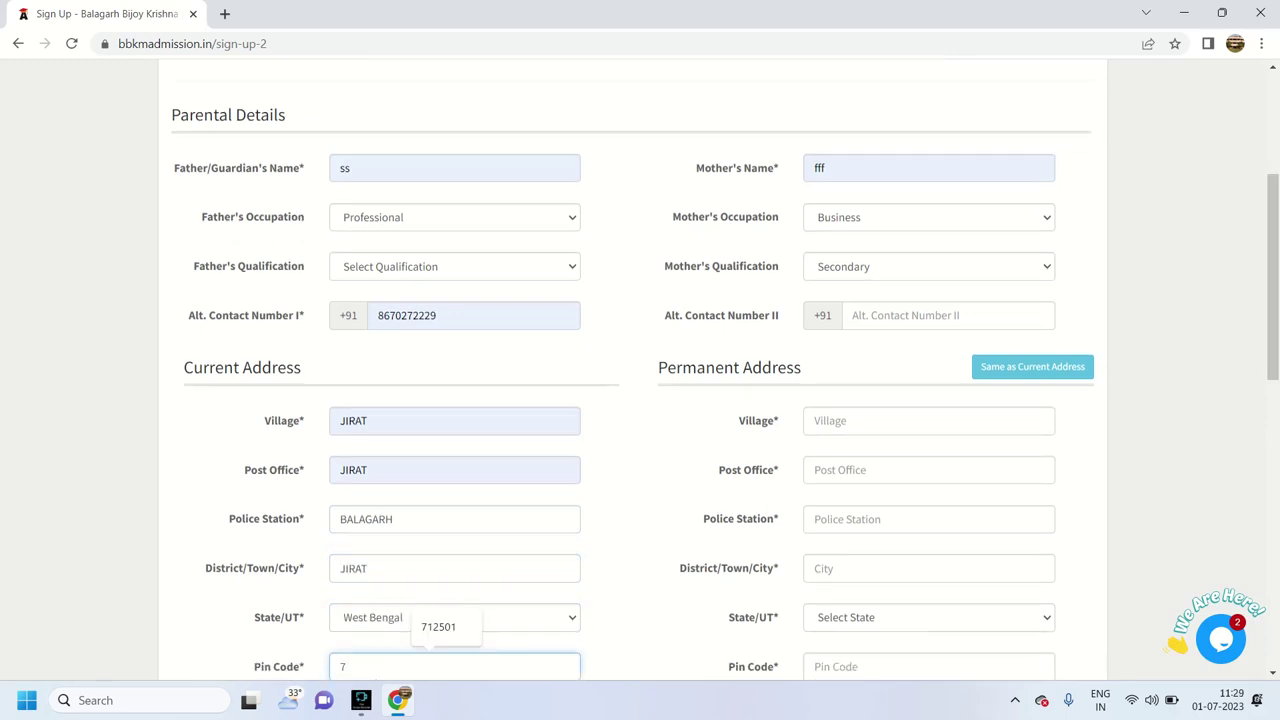
pyautogui.press('Down')
pyautogui.press('Tab')
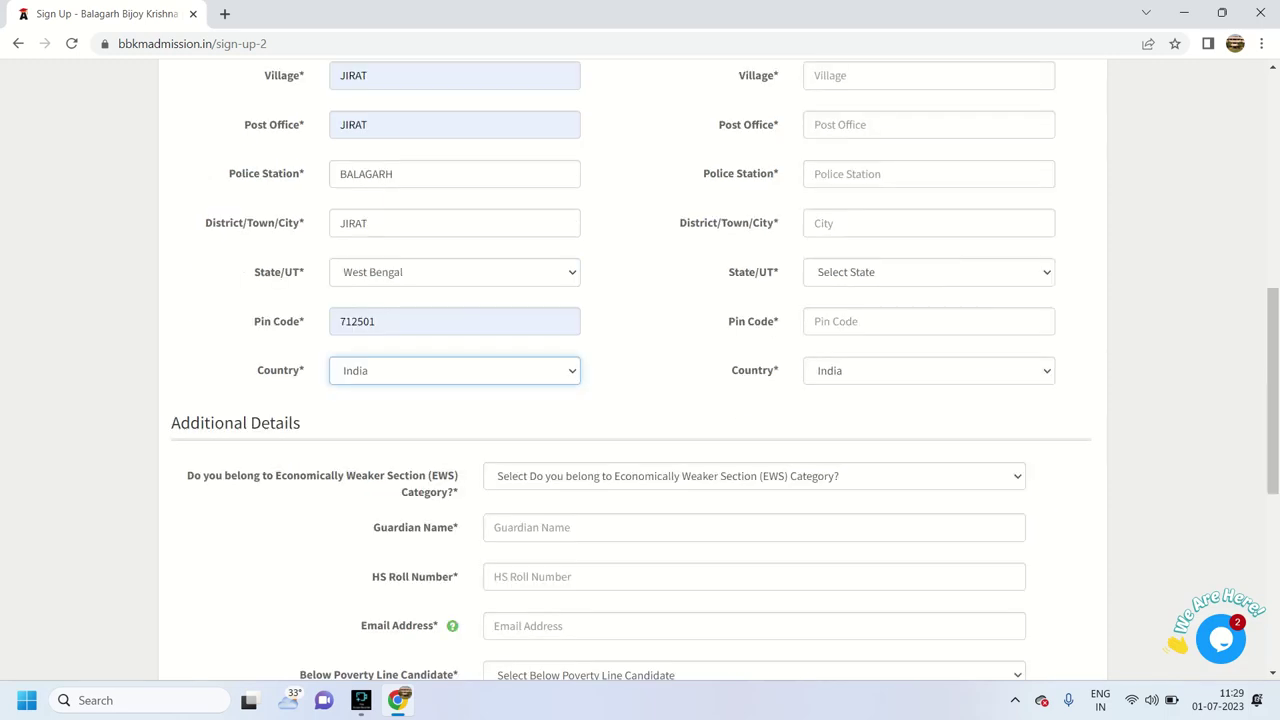
pyautogui.scroll(2, 640, 370)
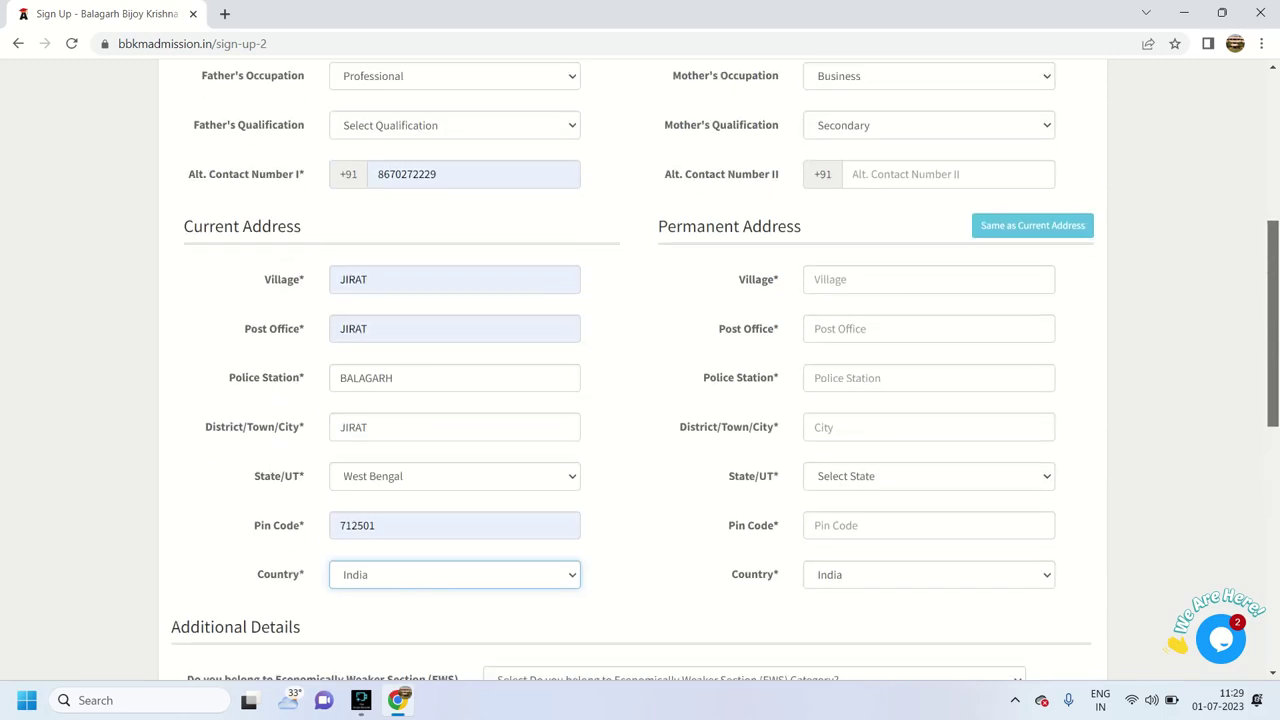
# Copy the current address to permanent, set EWS to No, and fill guardian name, HS roll number and email
pyautogui.click(1032, 239)
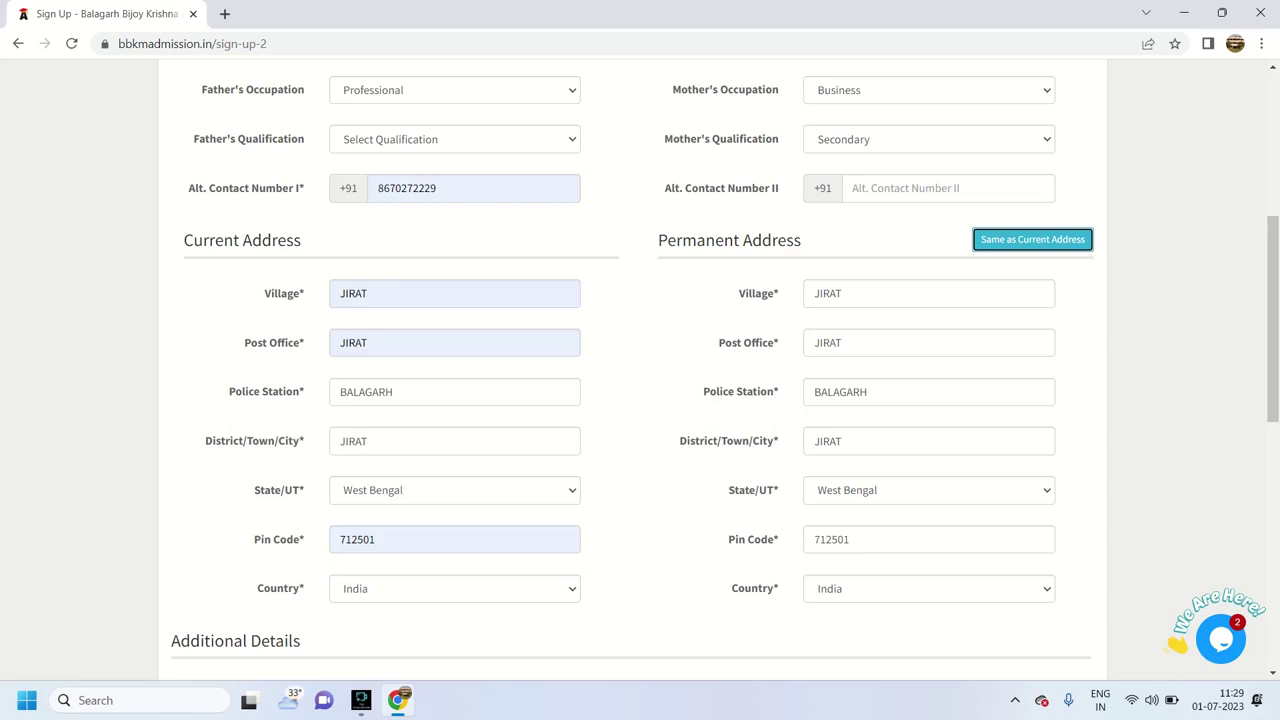
pyautogui.scroll(-3, 640, 370)
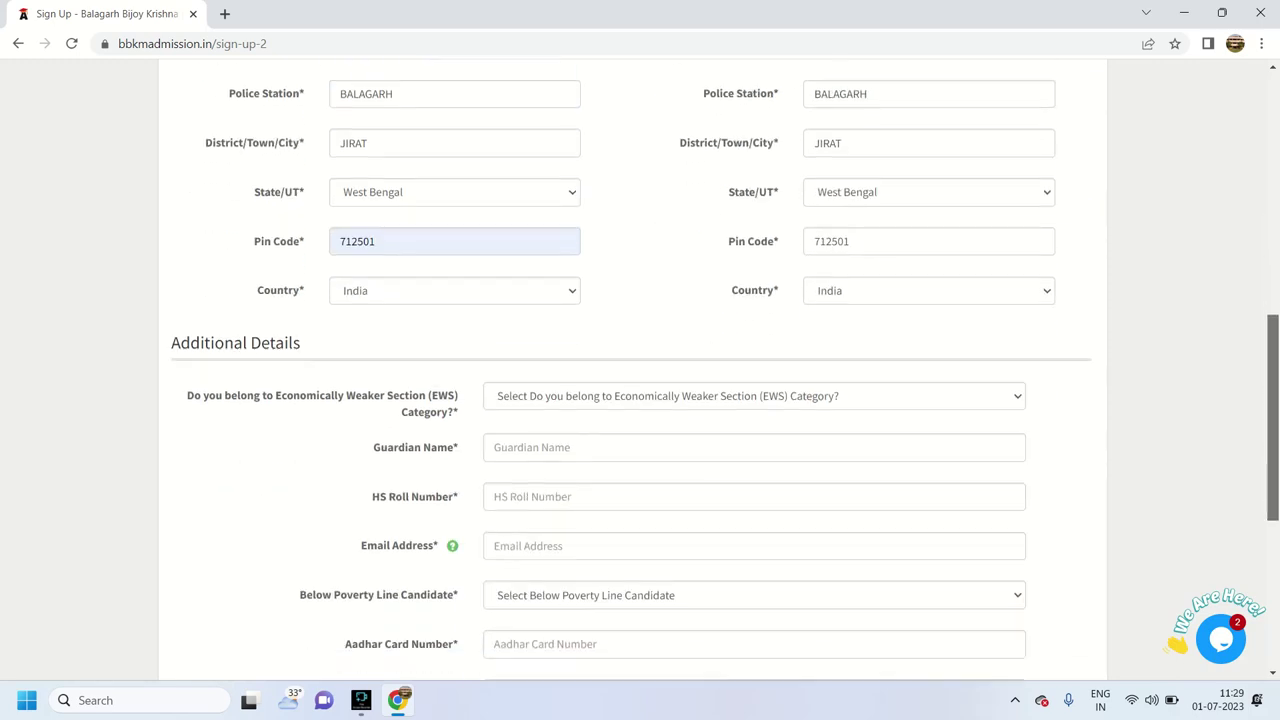
pyautogui.scroll(-1, 640, 370)
pyautogui.click(754, 304)
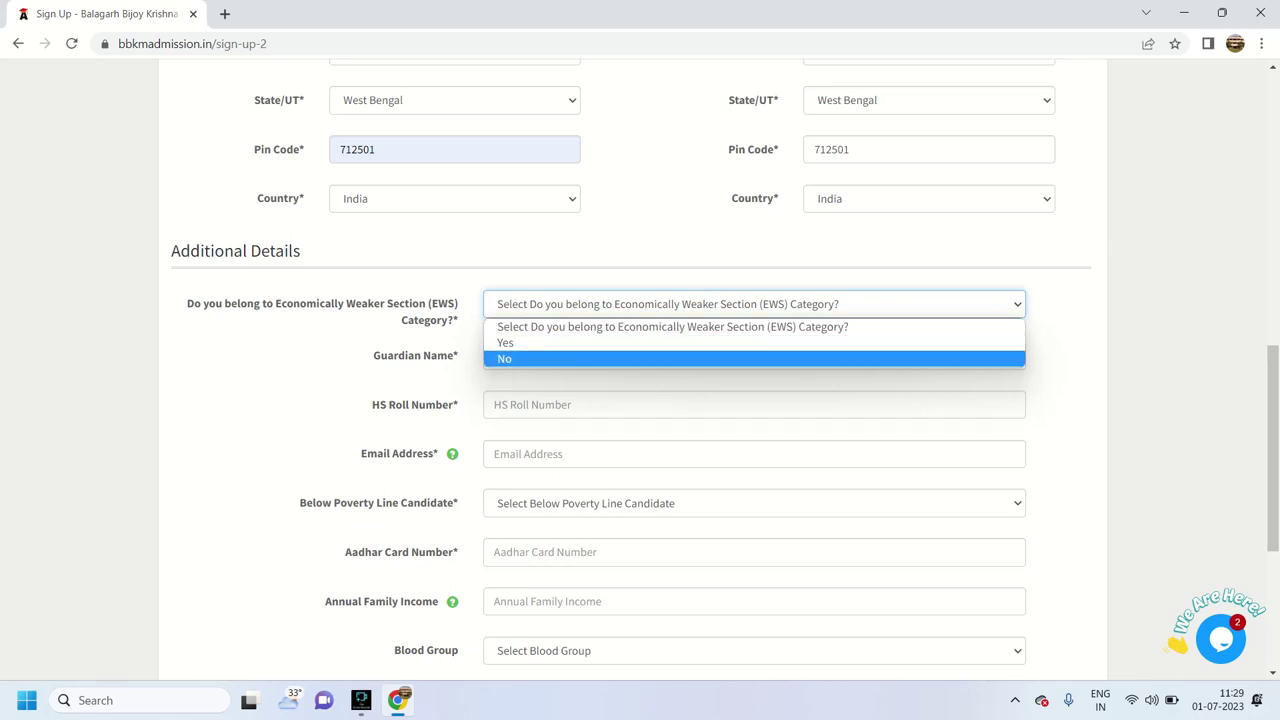
pyautogui.press('Return')
pyautogui.press('Tab')
pyautogui.write('45sdgs')
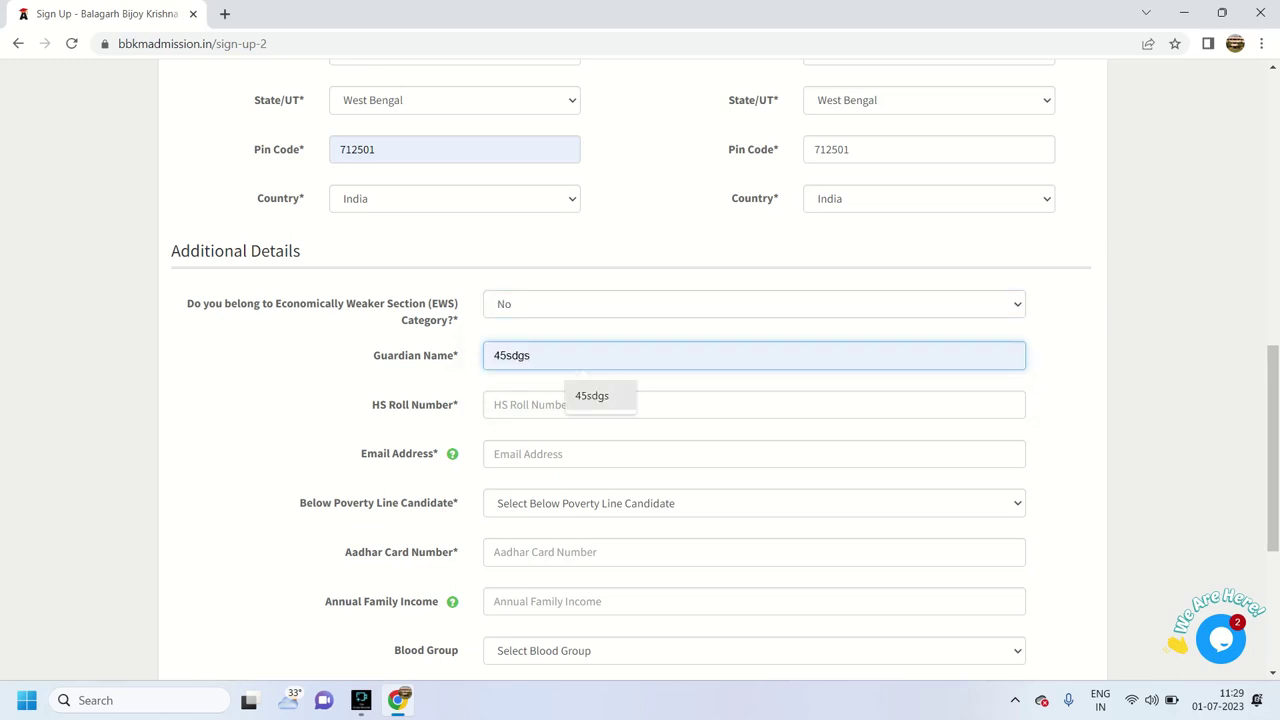
pyautogui.press('Tab')
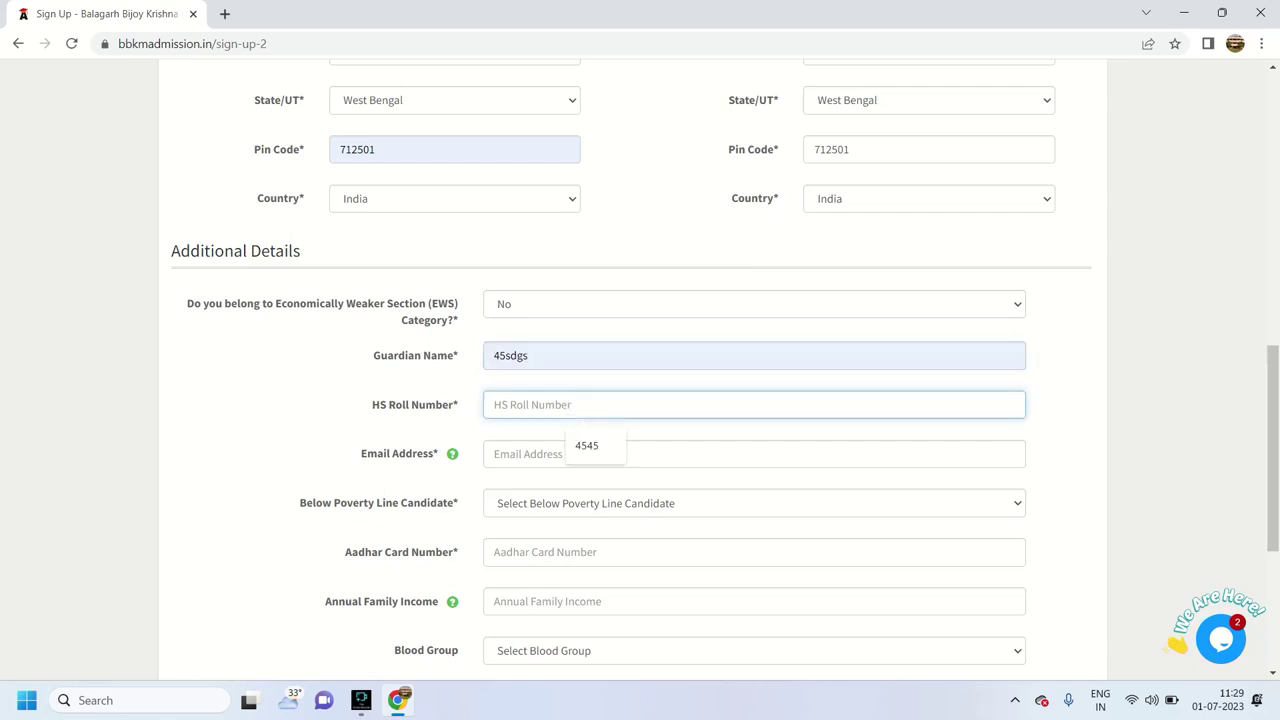
pyautogui.write('4545')
pyautogui.press('Tab')
pyautogui.press('Down')
pyautogui.press('Return')
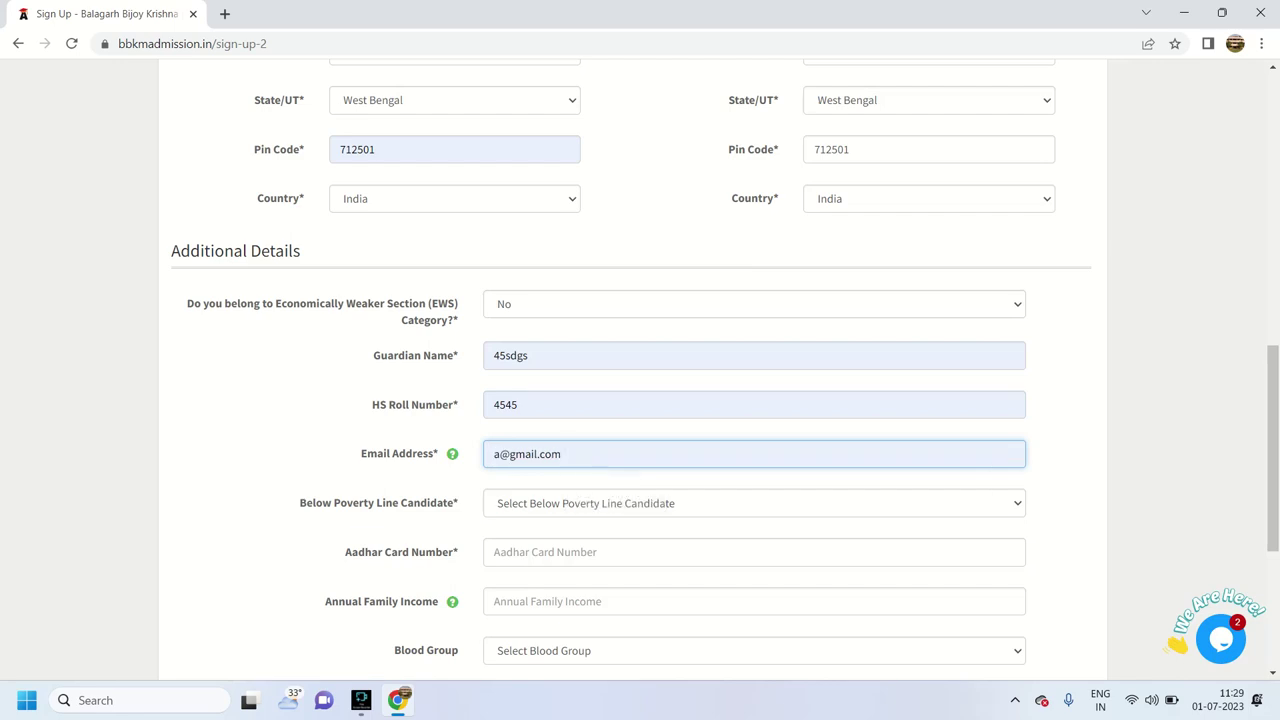
# Set Below Poverty Line Candidate to No and fill in the suggested Aadhar number
pyautogui.press('Tab')
pyautogui.press('space')
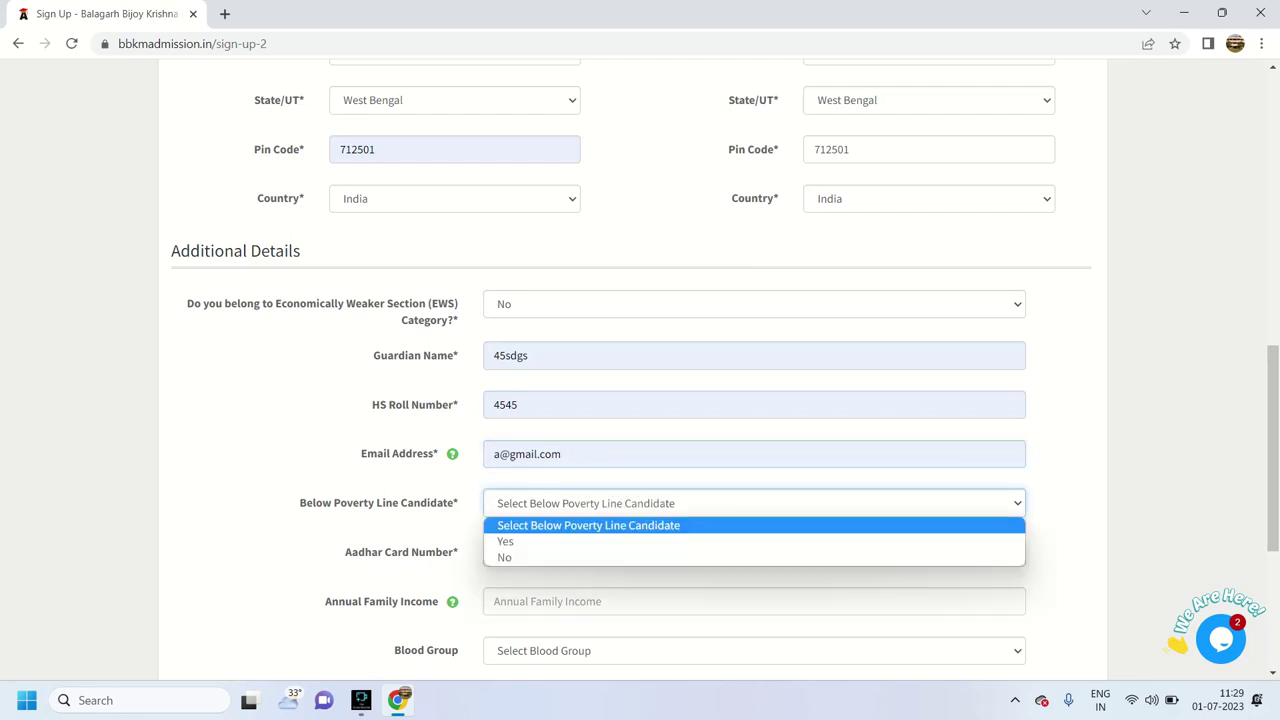
pyautogui.press('Down')
pyautogui.press('Down')
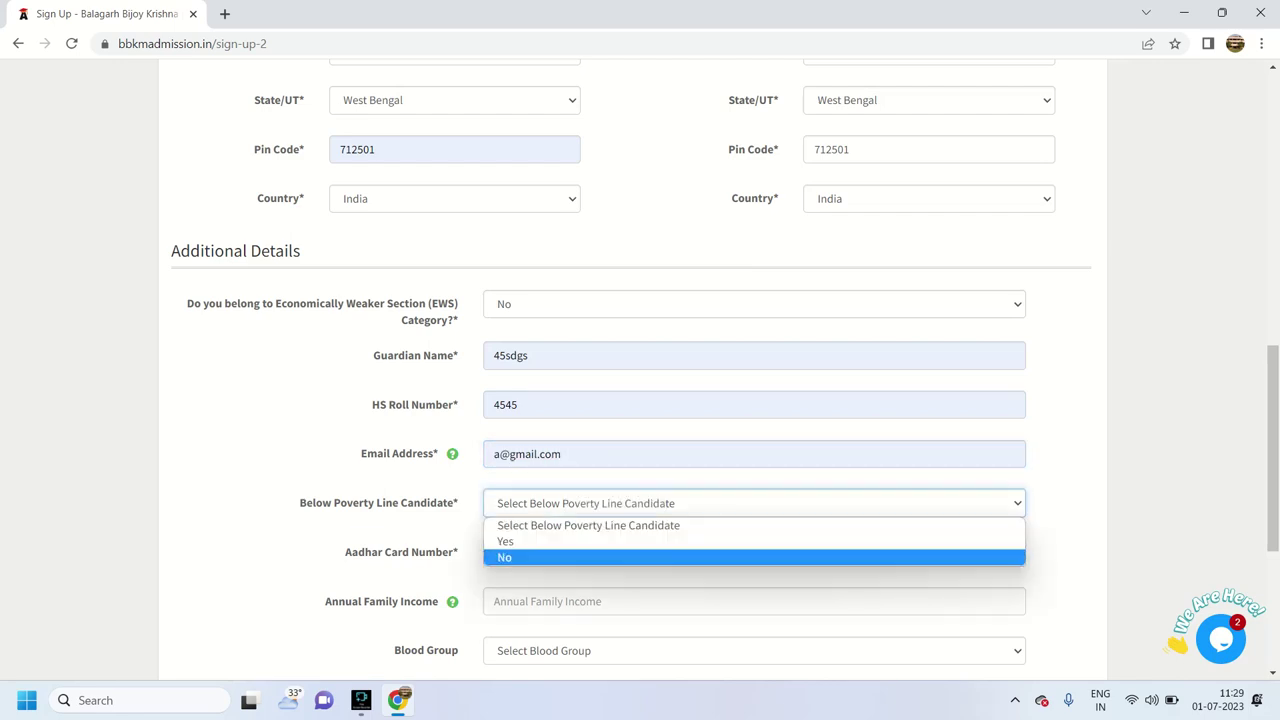
pyautogui.press('Return')
pyautogui.press('Tab')
pyautogui.press('Down')
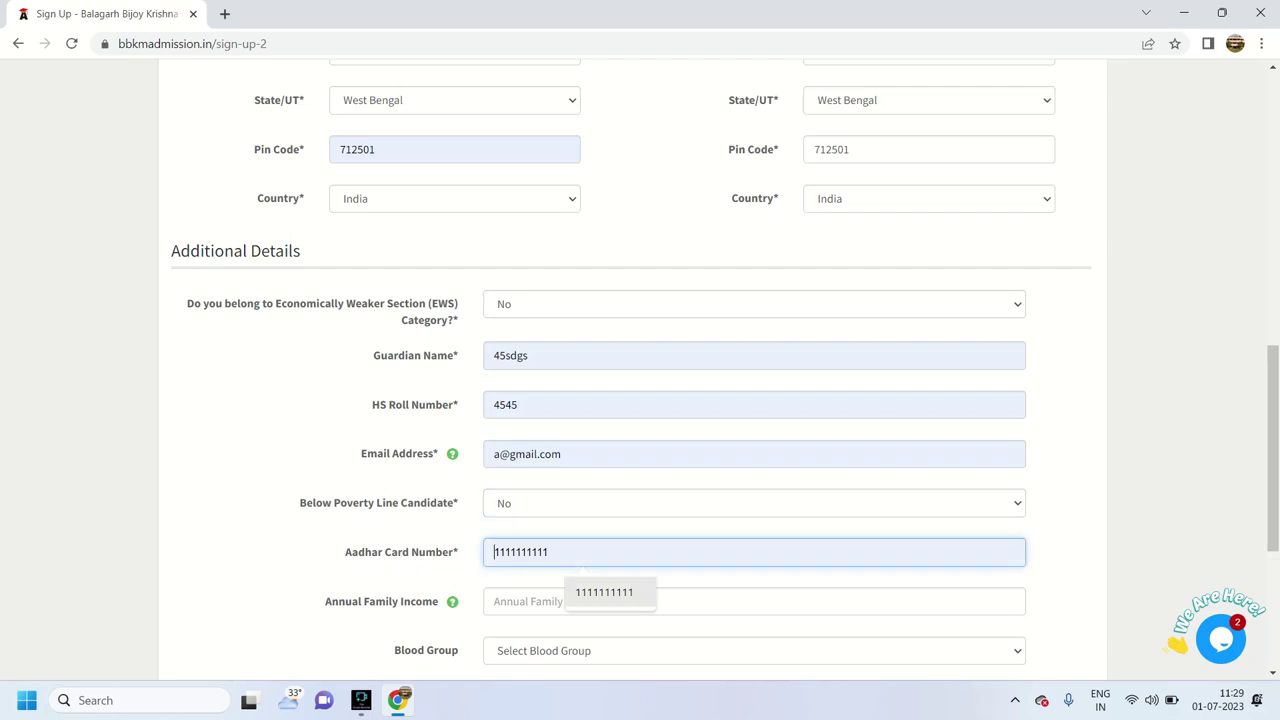
pyautogui.press('Return')
# Enter annual family income 120000, blood group A+, no sports achievement, and the WhatsApp number
pyautogui.scroll(-3, 640, 370)
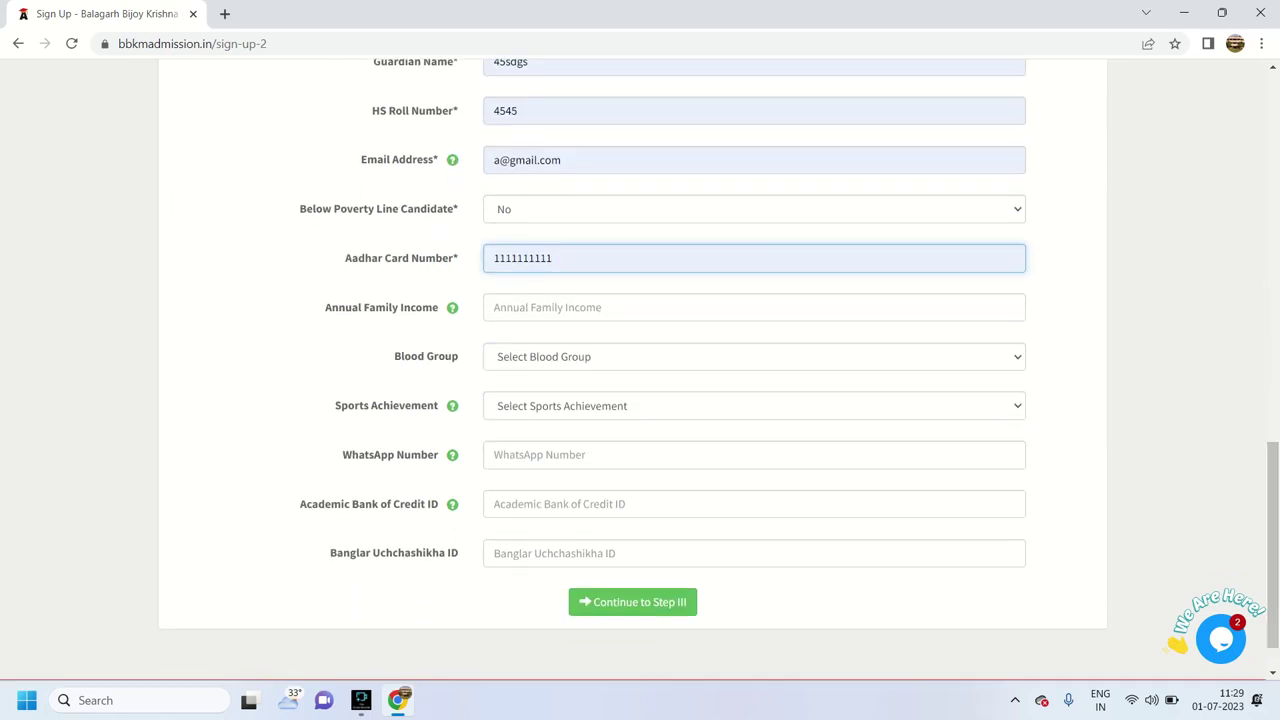
pyautogui.press('Down')
pyautogui.press('Down')
pyautogui.press('Return')
pyautogui.press('Tab')
pyautogui.hotkey('alt', 'Down')
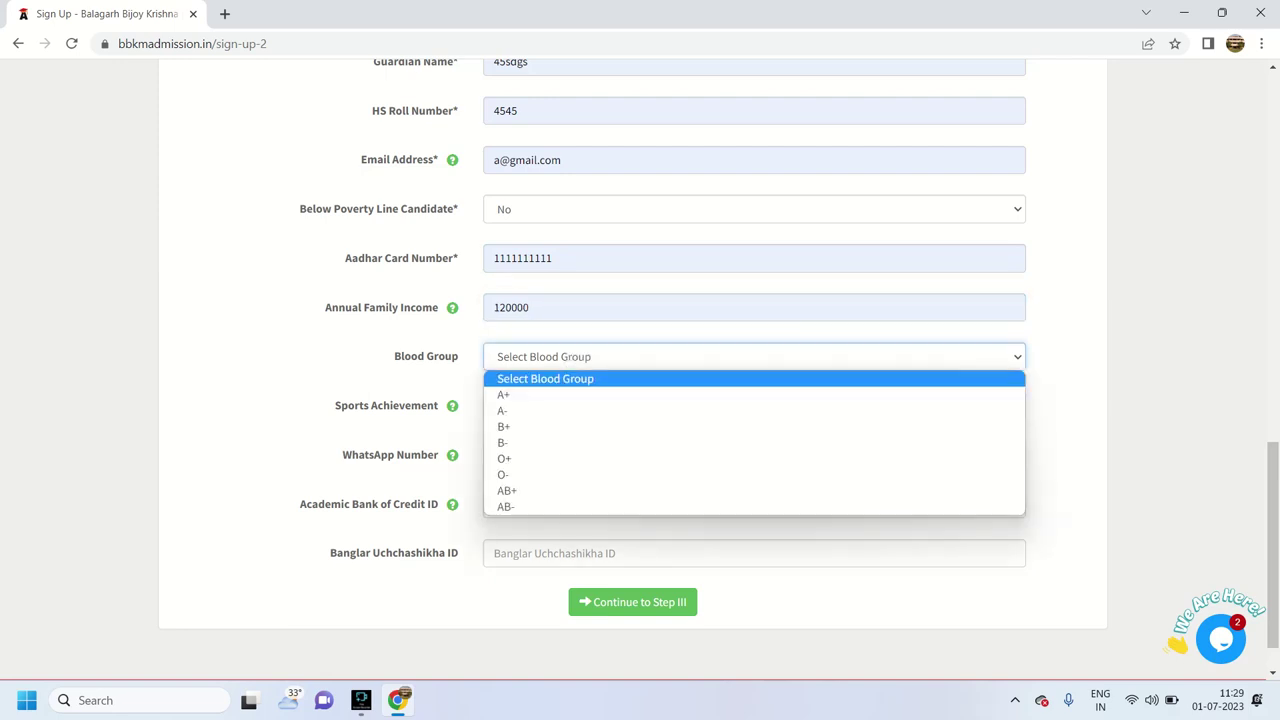
pyautogui.press('Down')
pyautogui.press('Return')
pyautogui.press('Tab')
pyautogui.hotkey('alt', 'Down')
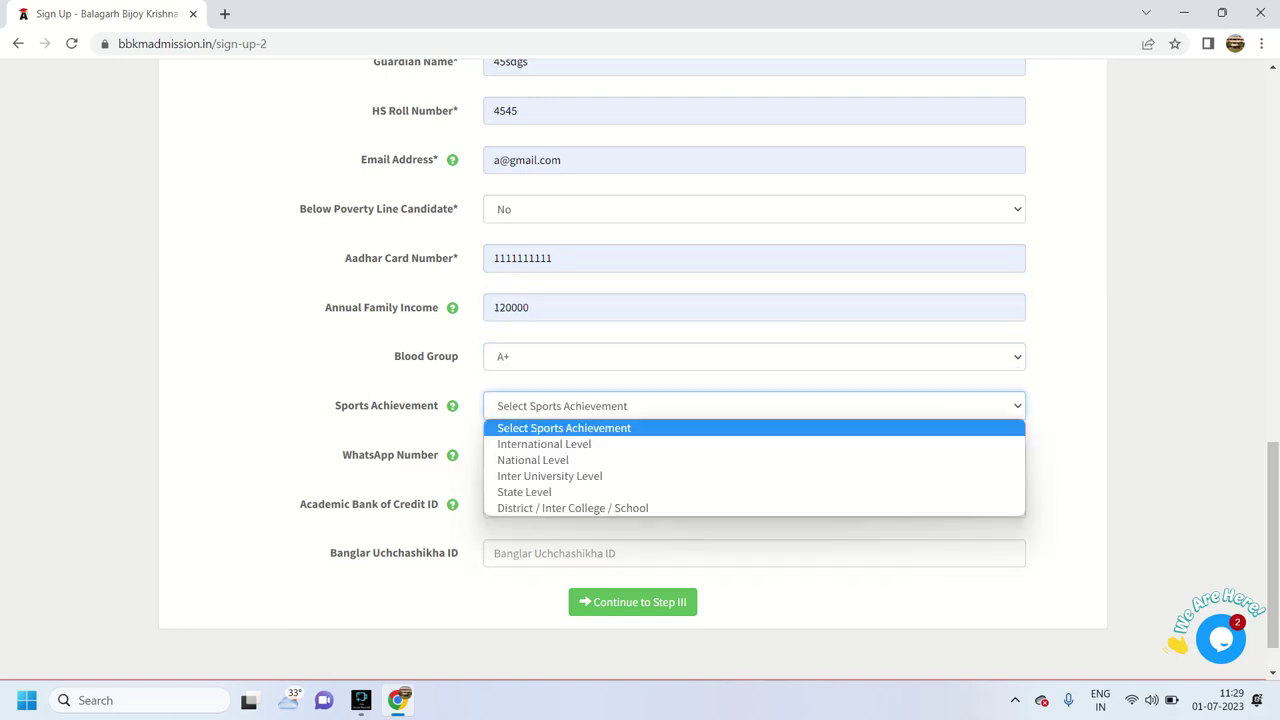
pyautogui.press('Down')
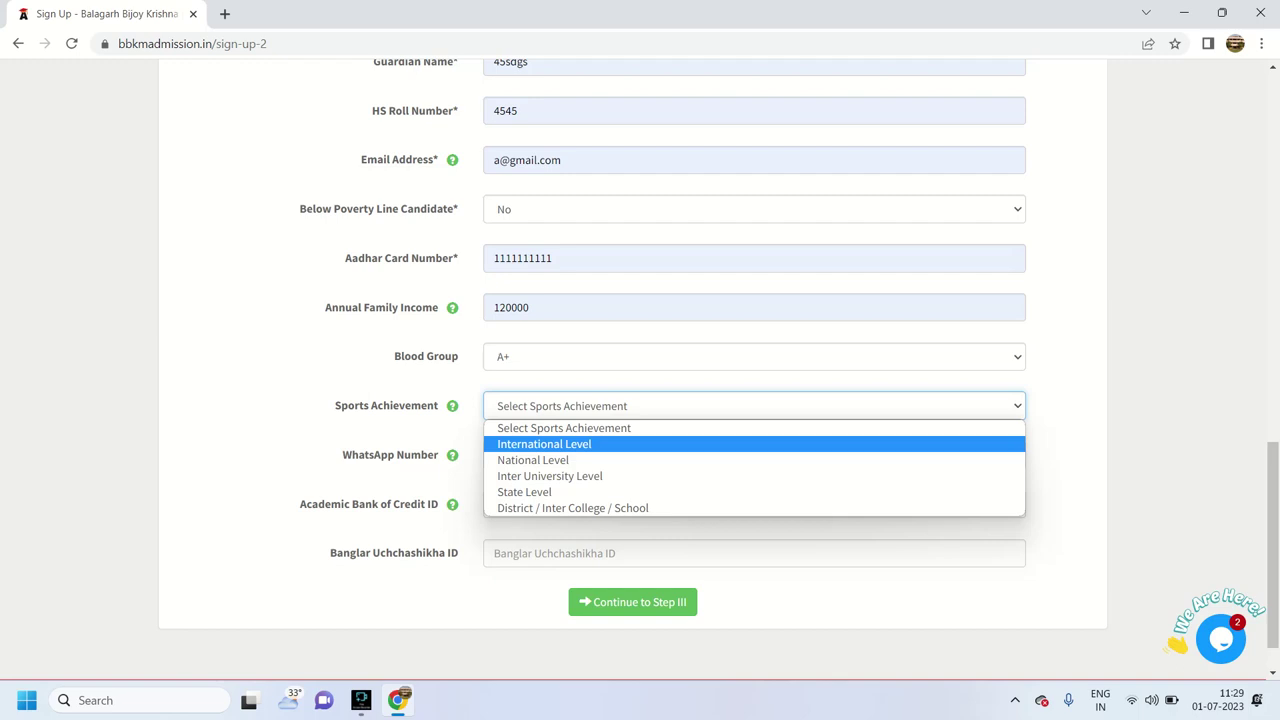
pyautogui.press('Up')
pyautogui.press('Return')
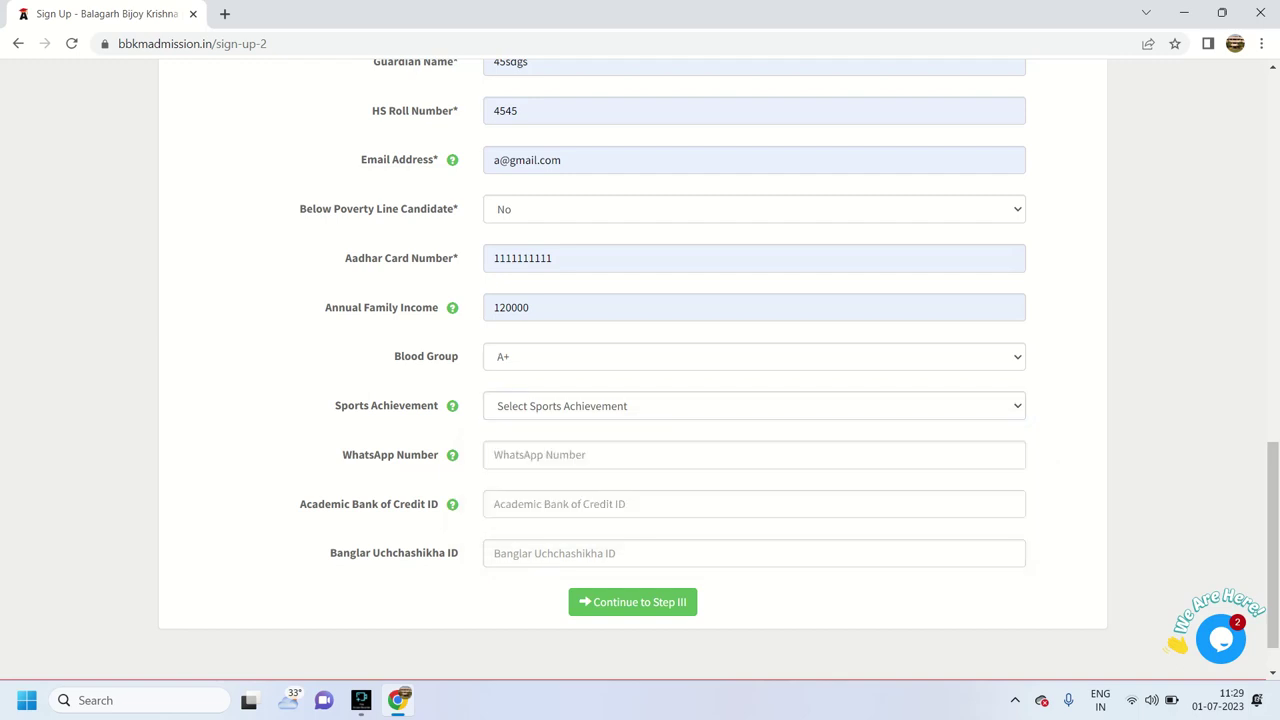
pyautogui.press('Down')
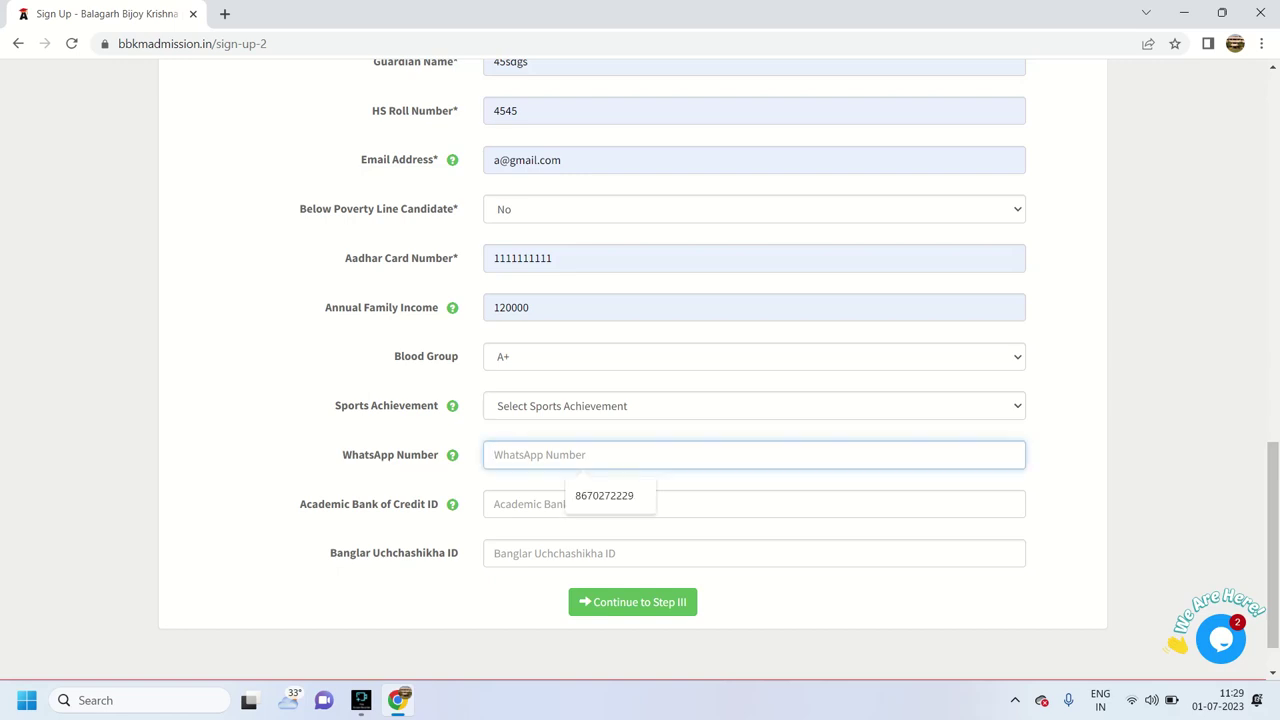
pyautogui.press('Down')
pyautogui.press('Return')
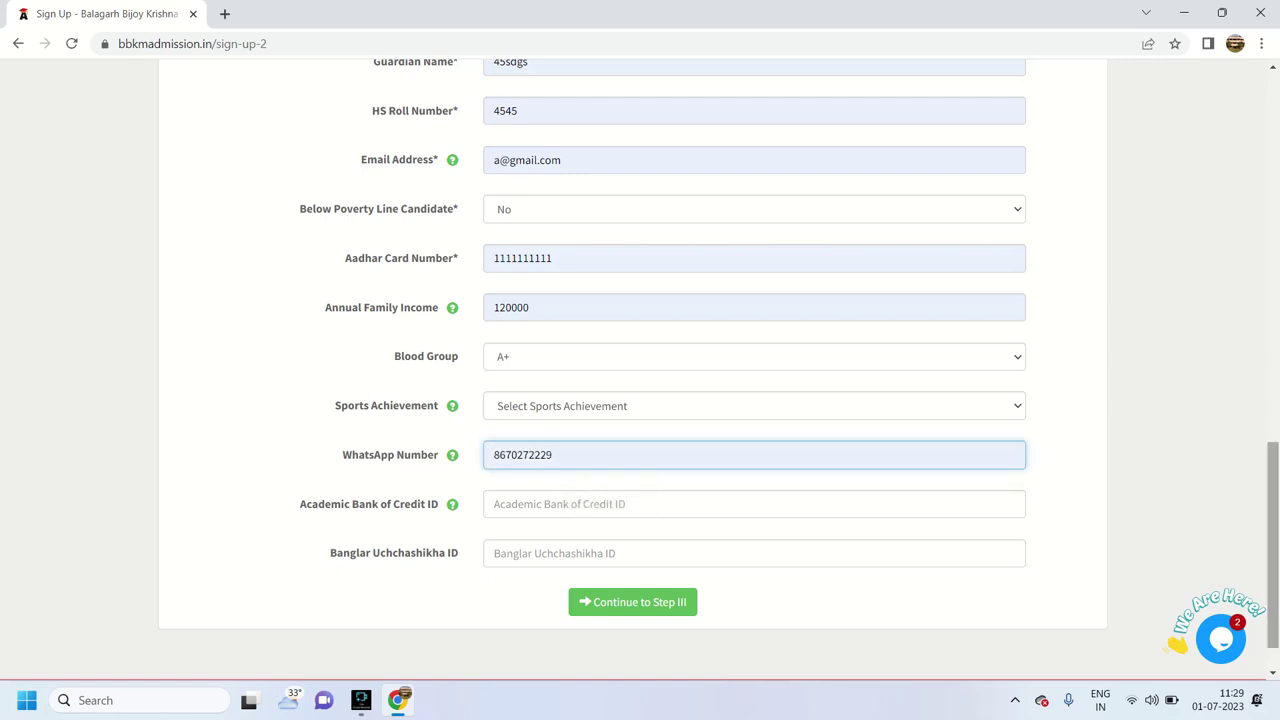
pyautogui.scroll(-1, 640, 360)
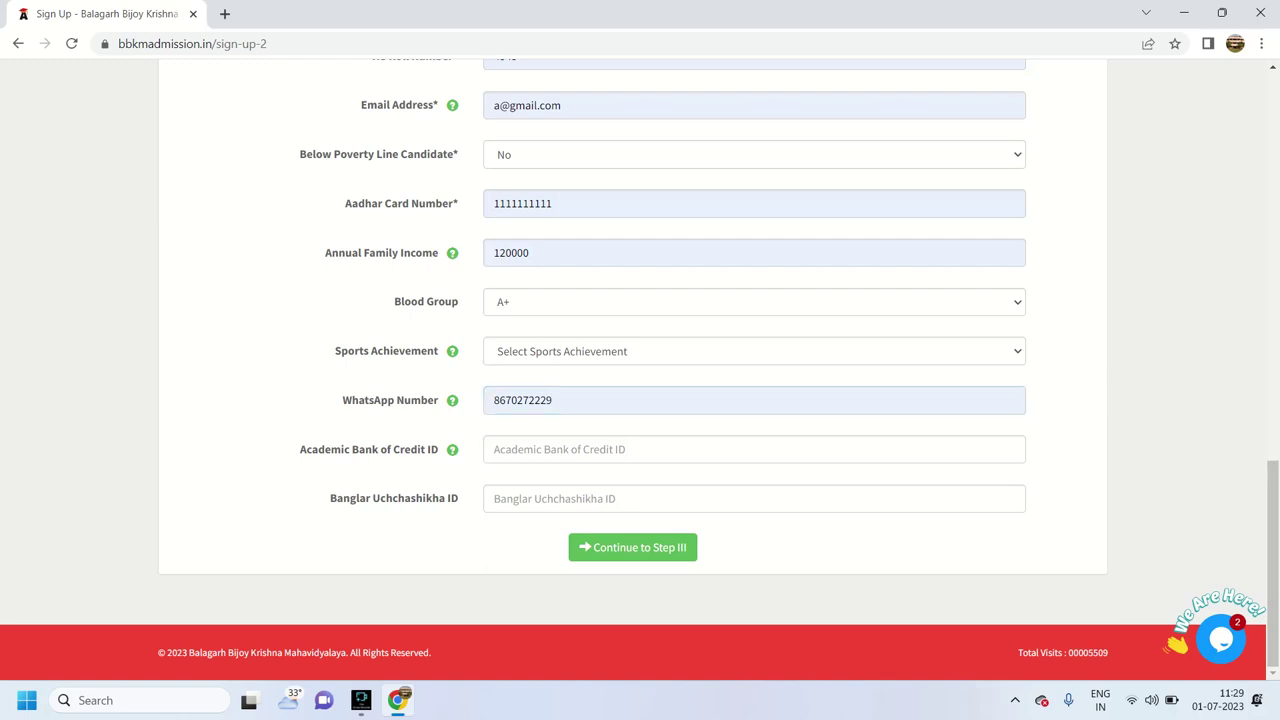
# Go to marks details and set the Class 12 board to West Bengal Council of Higher Secondary Education, passing year 2023
pyautogui.click(632, 547)
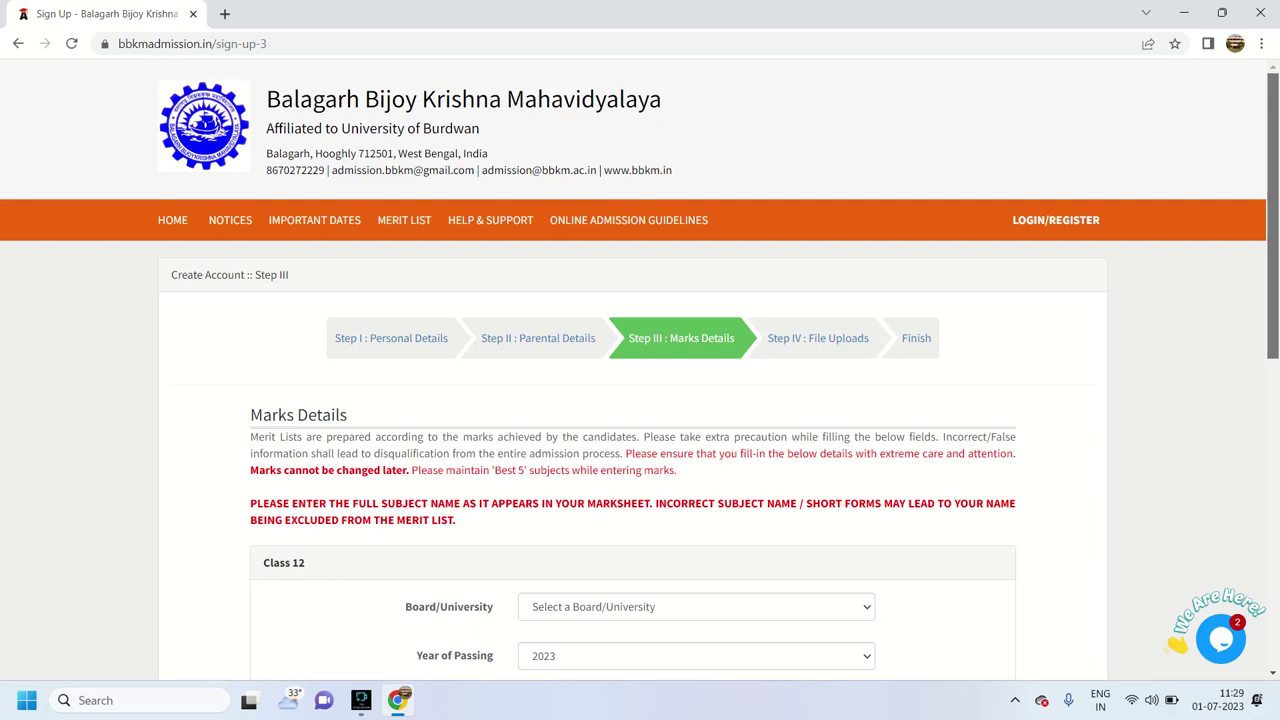
pyautogui.scroll(-3, 640, 400)
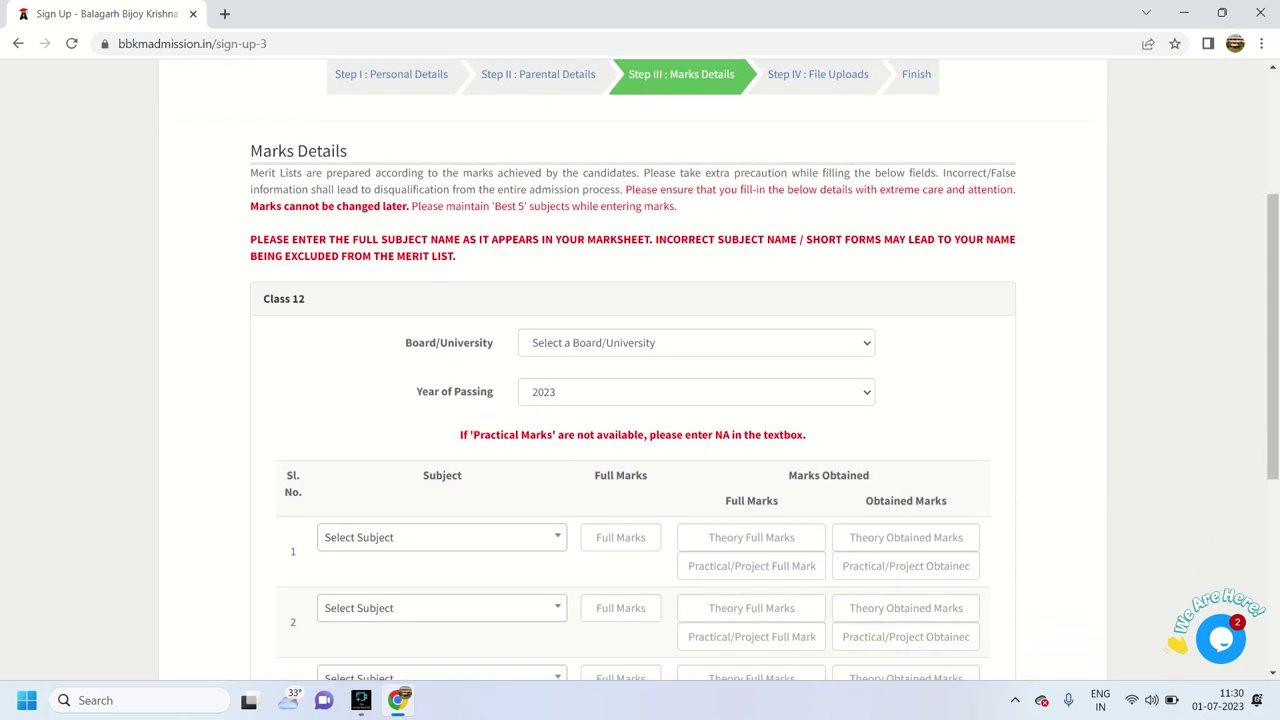
pyautogui.click(696, 342)
pyautogui.press('Down')
pyautogui.press('Down')
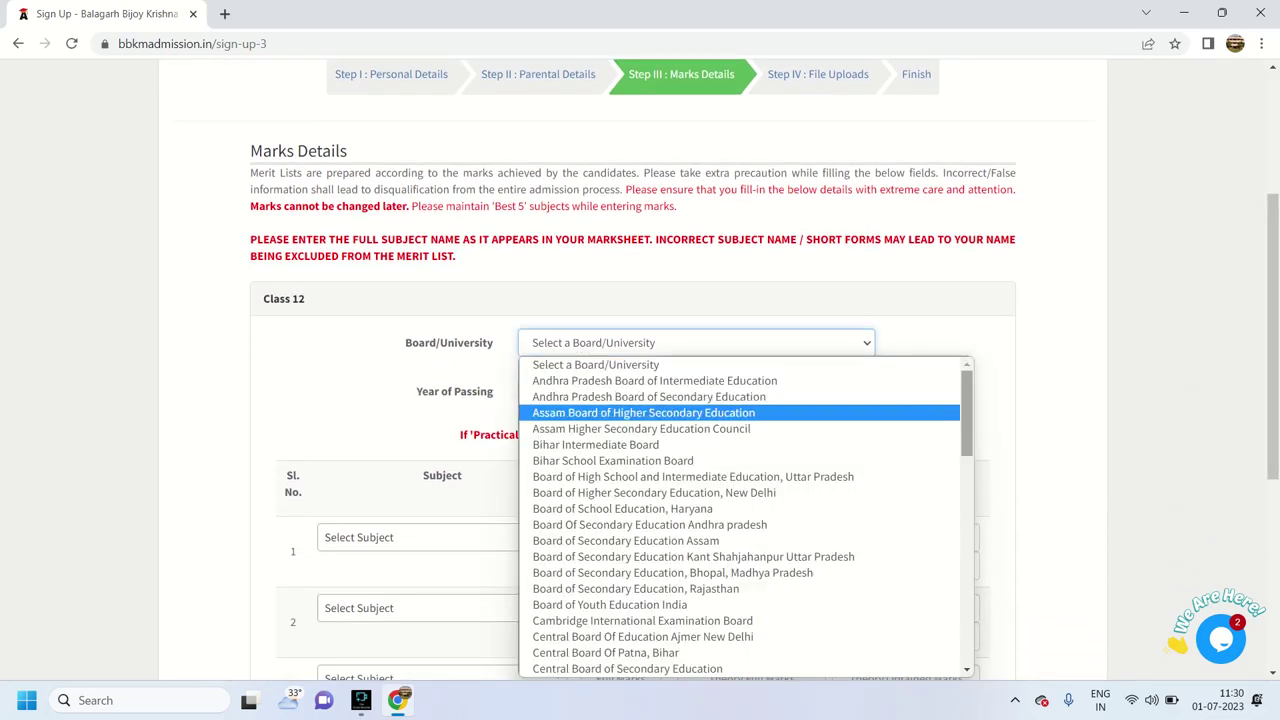
pyautogui.moveTo(966, 413); pyautogui.dragTo(966, 622)
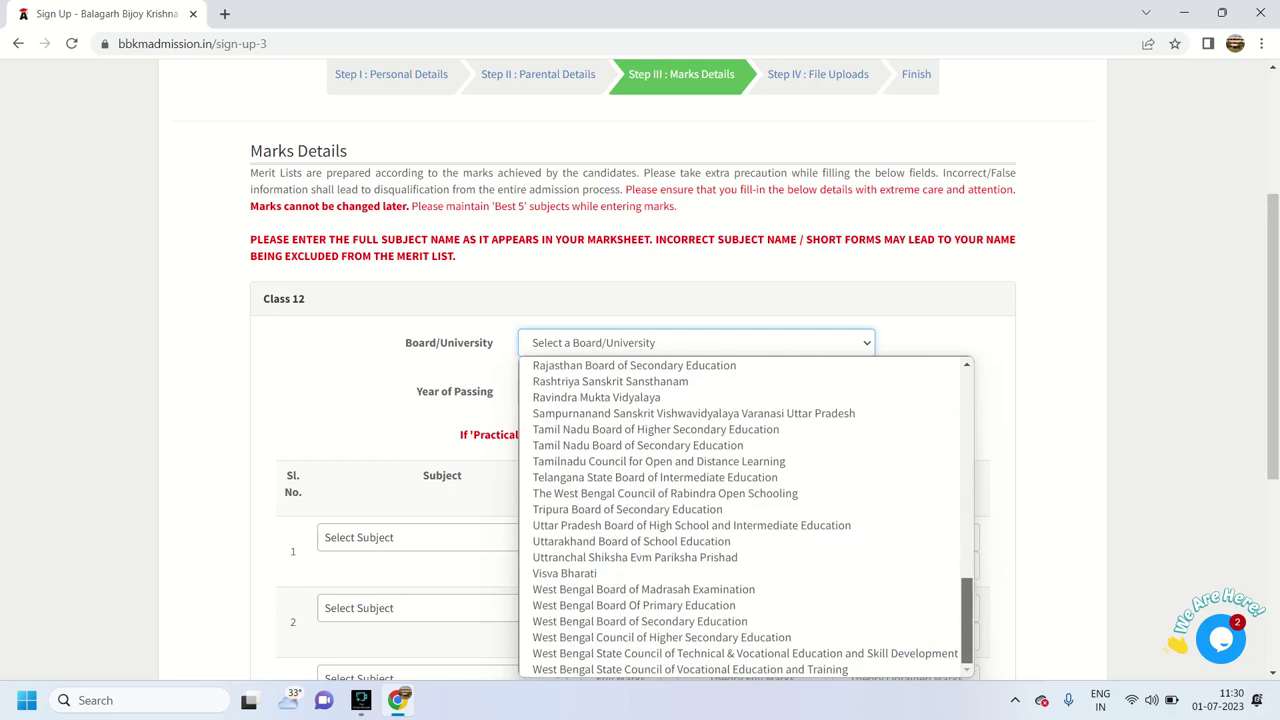
pyautogui.click(661, 637)
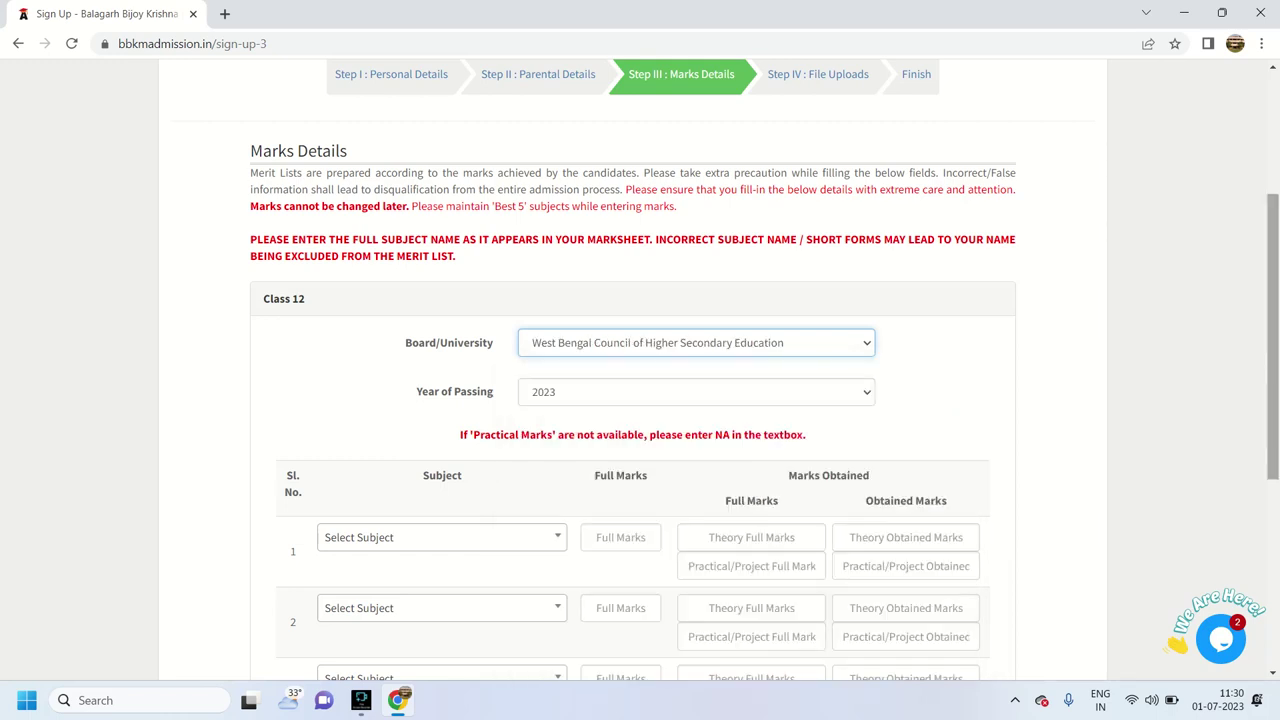
pyautogui.scroll(-1, 765, 369)
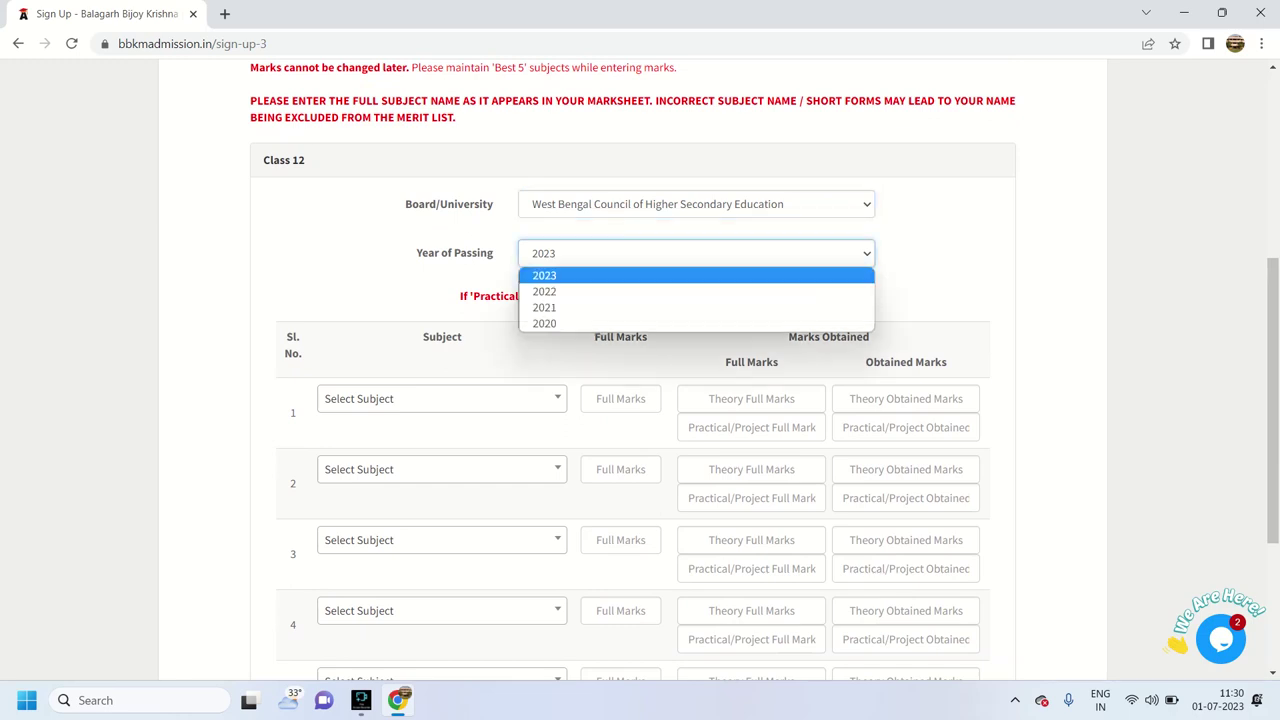
pyautogui.press('Down')
pyautogui.press('Down')
pyautogui.press('Down')
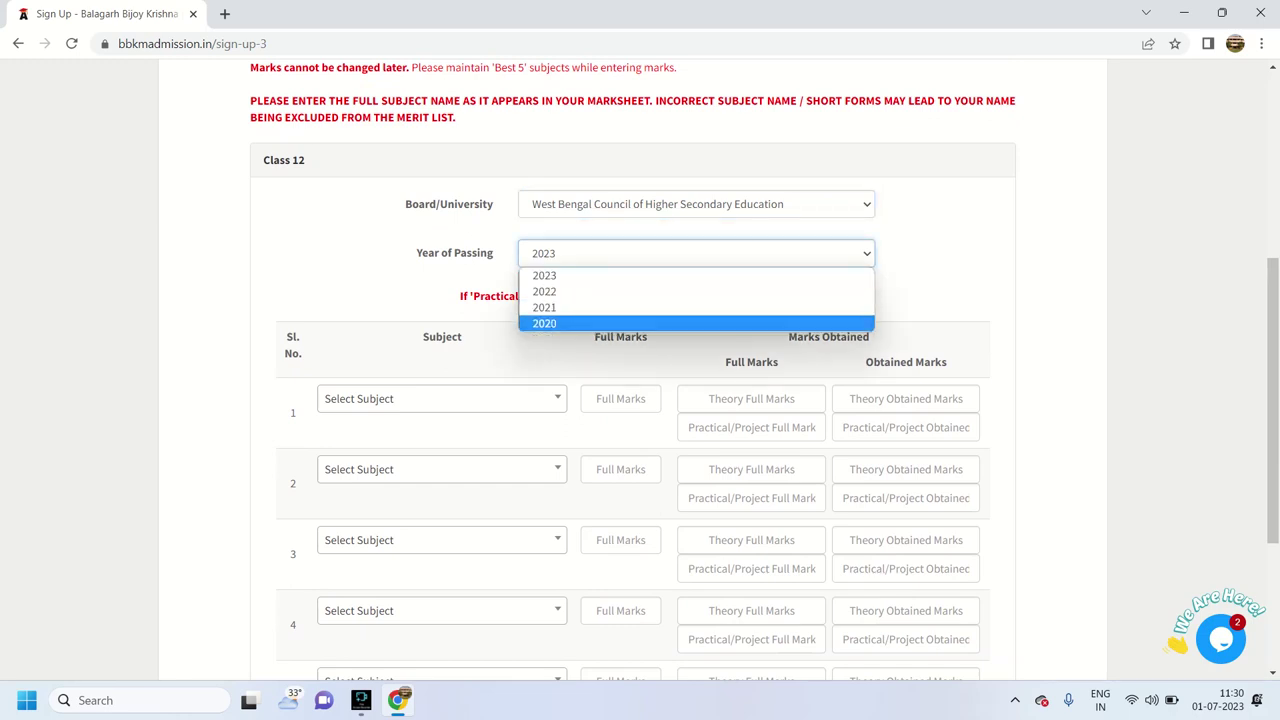
pyautogui.press('Up')
pyautogui.press('Up')
pyautogui.press('Up')
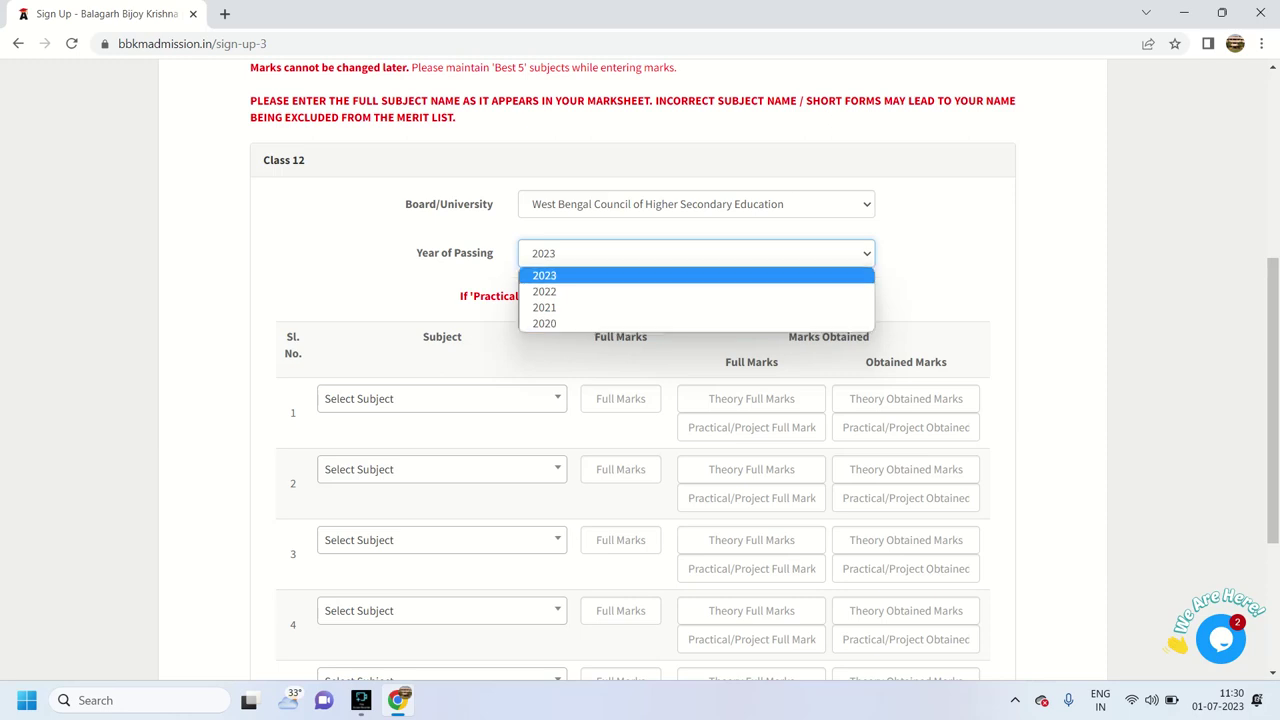
pyautogui.press('Return')
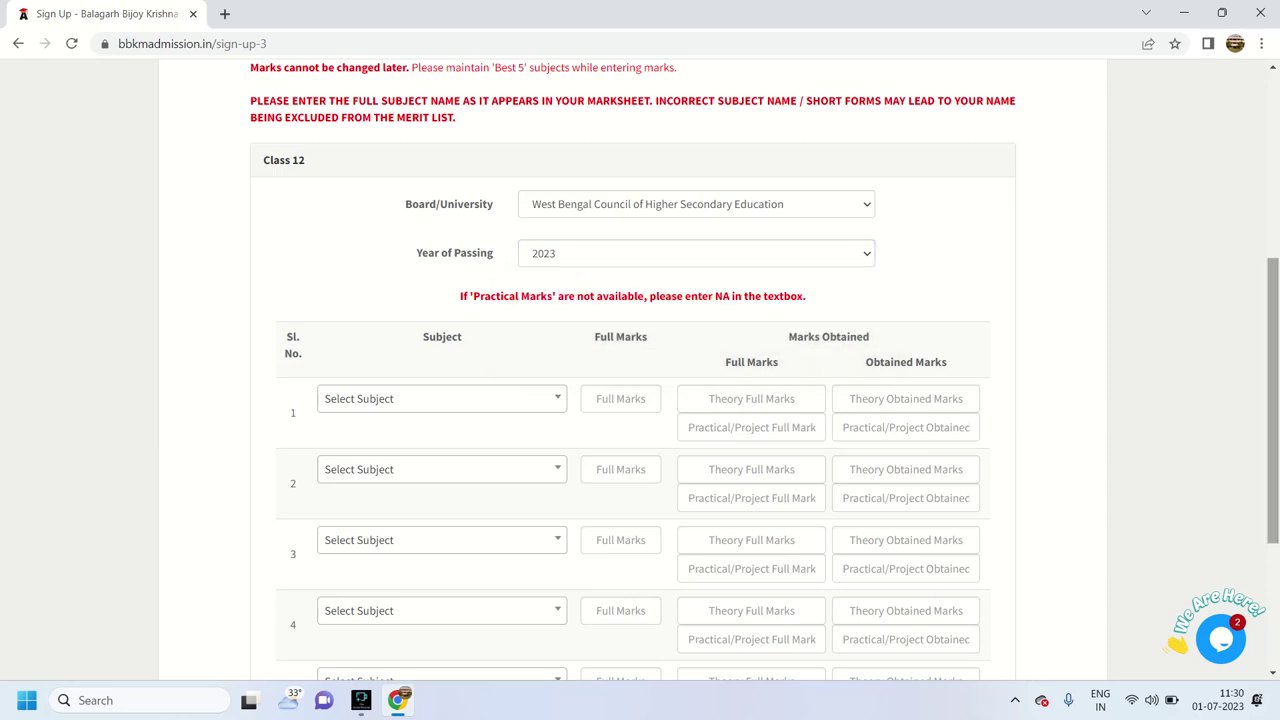
# Search for and choose Bengali as the first Class 12 subject
pyautogui.press('Tab')
pyautogui.press('Return')
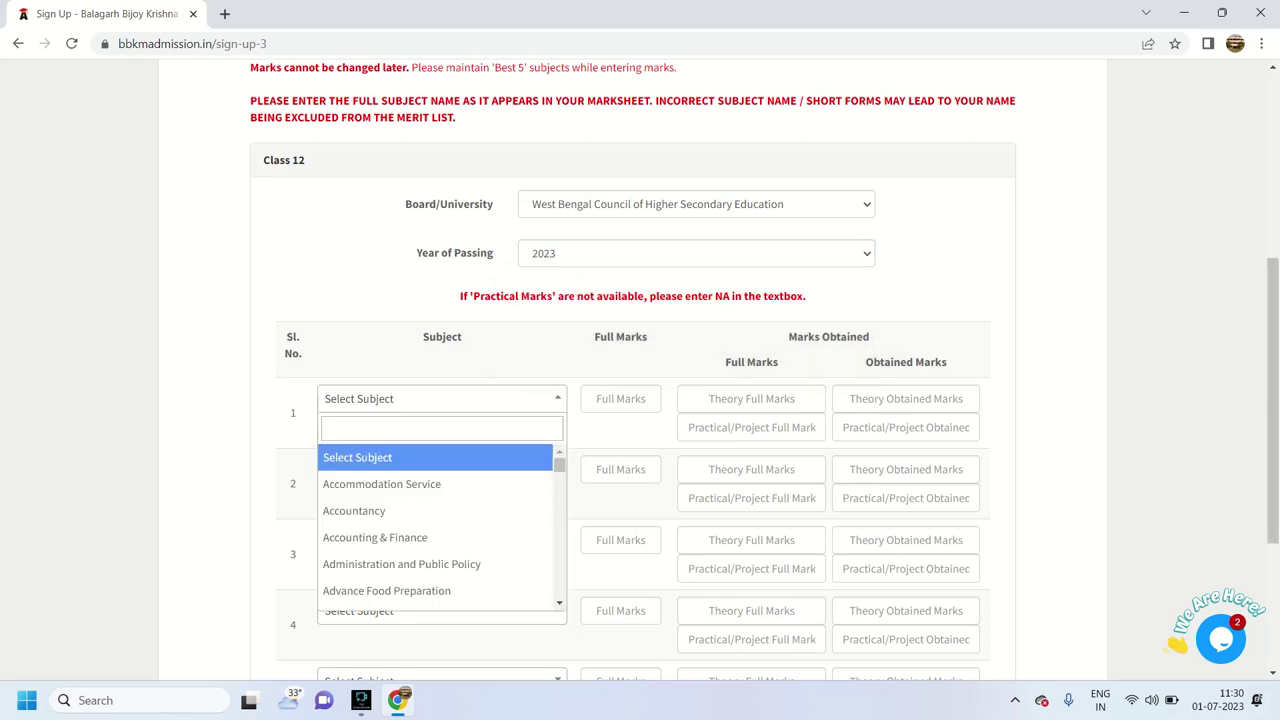
pyautogui.write('BENGALI')
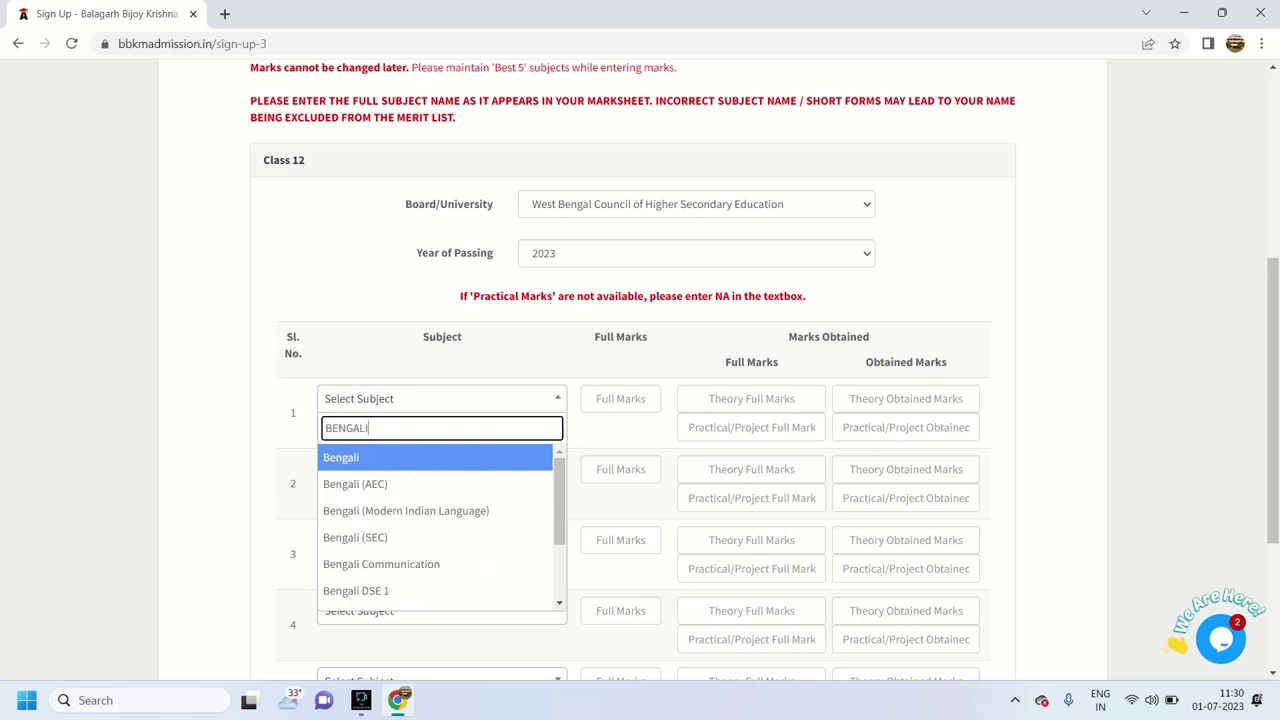
pyautogui.press('Down')
pyautogui.press('Up')
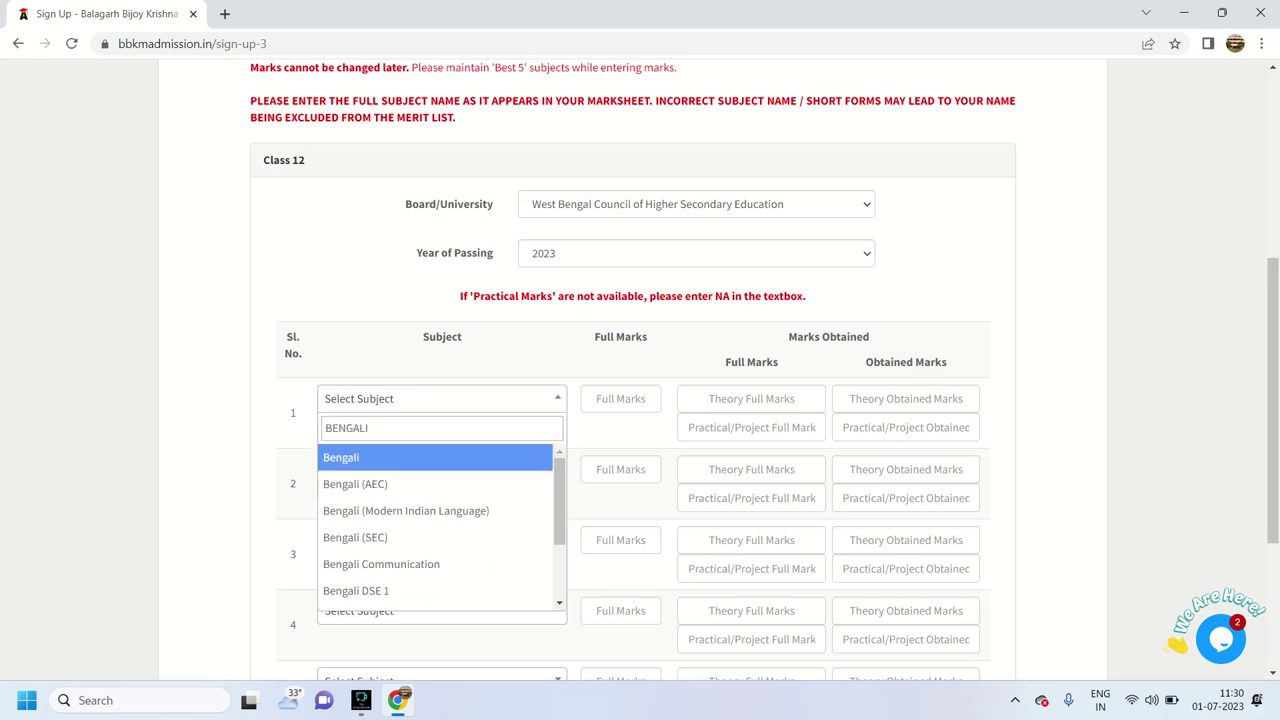
pyautogui.press('Return')
# Enter full marks 100 for Bengali
pyautogui.click(619, 398)
pyautogui.write('100')
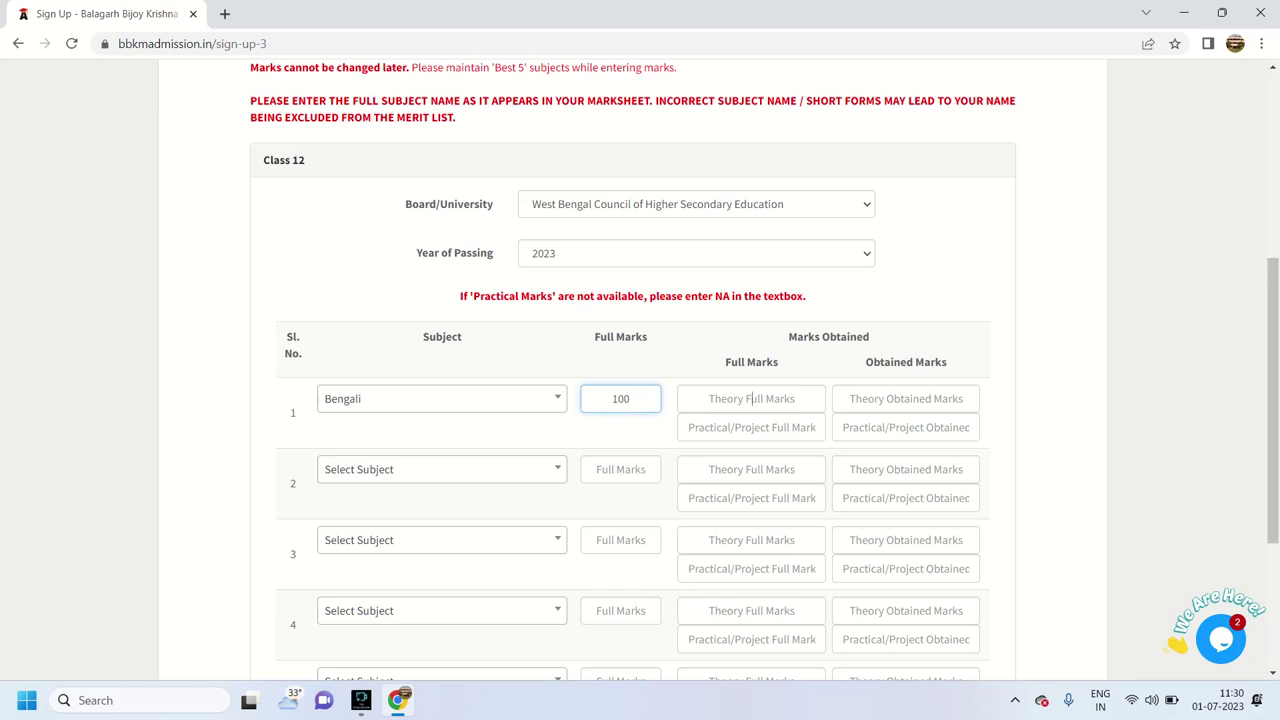
pyautogui.press('Tab')
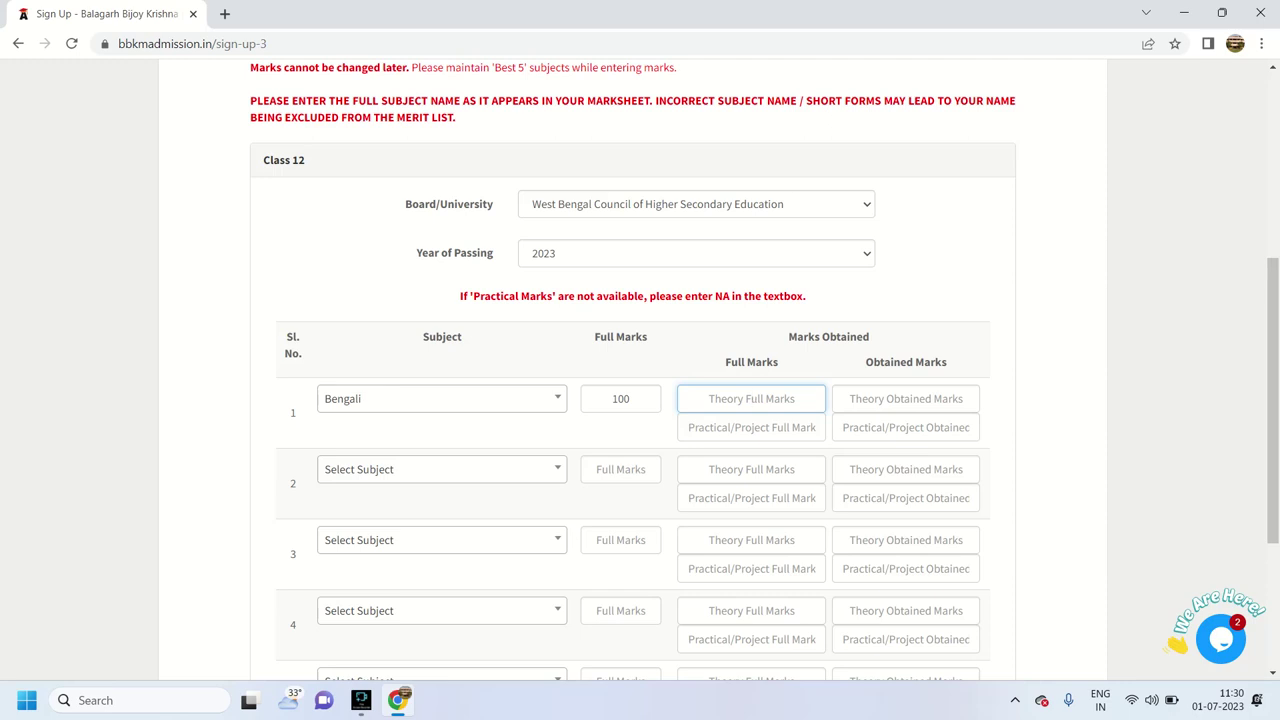
pyautogui.click(754, 427)
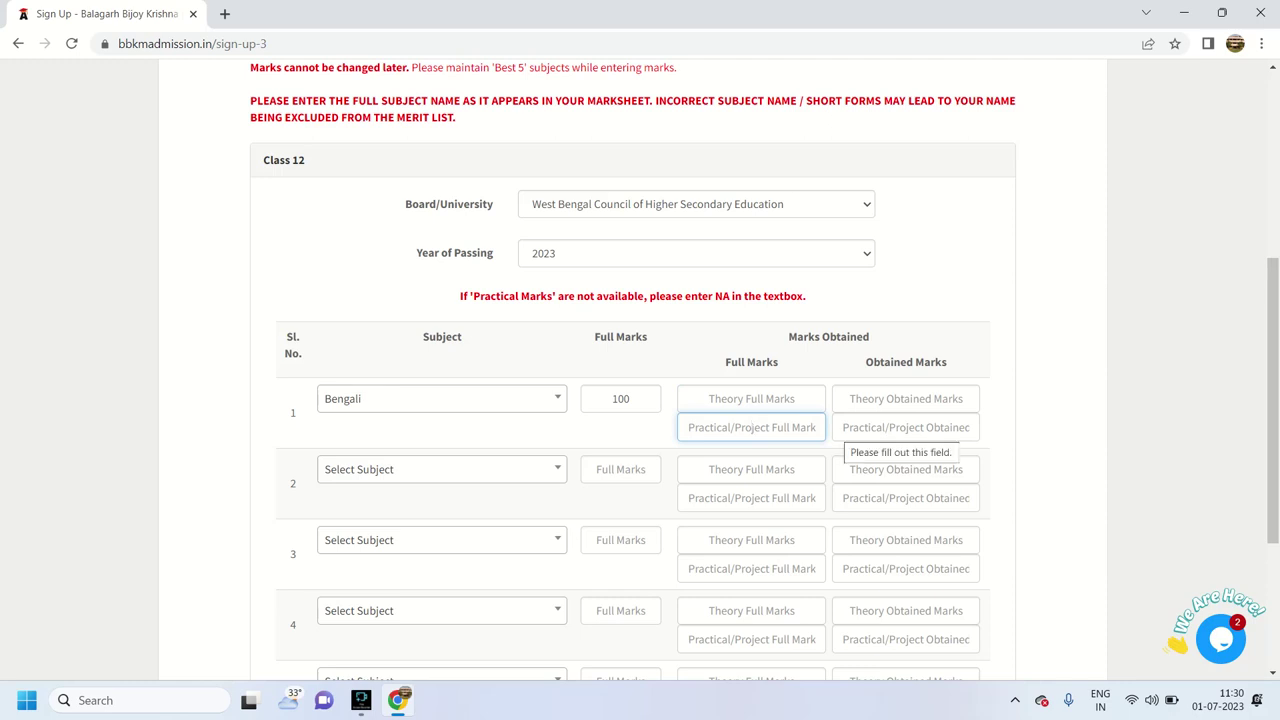
pyautogui.write('NA')
pyautogui.press('Tab')
pyautogui.write('NA')
pyautogui.hotkey('shift', 'Tab')
pyautogui.hotkey('shift', 'Tab')
# Record Bengali theory 60 of 80 and practical 15 of 20
pyautogui.write('80')
pyautogui.press('Tab')
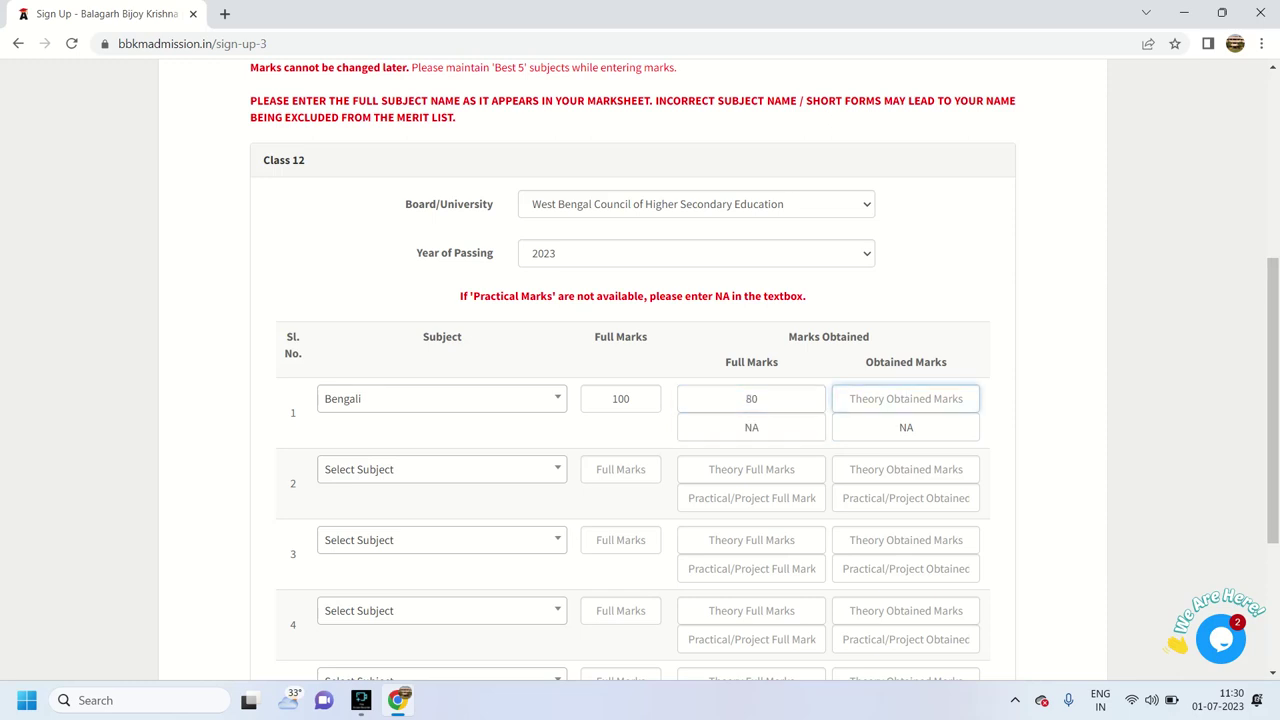
pyautogui.write('60')
pyautogui.press('Tab')
pyautogui.write('20')
pyautogui.press('Tab')
pyautogui.write('15')
pyautogui.press('Tab')
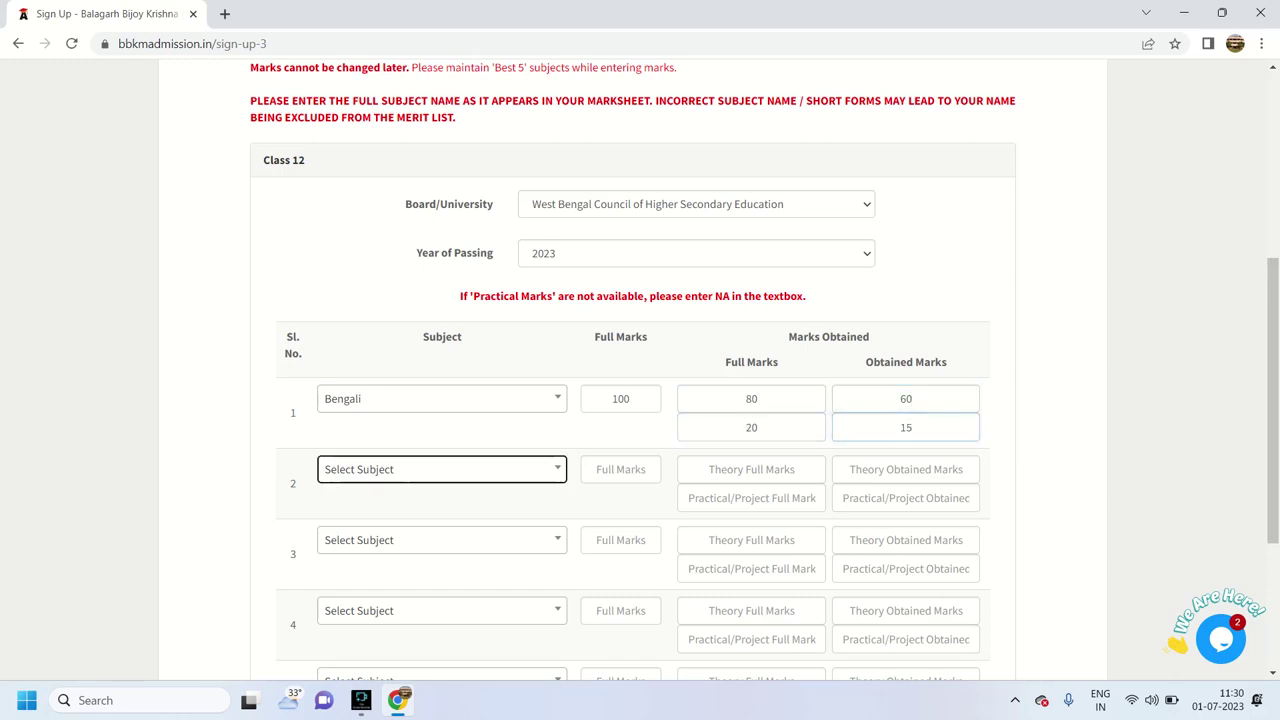
pyautogui.press('Return')
# Fill row 2 with English: full marks 100, theory 65 of 80, practical 14 of 20
pyautogui.write('EM')
pyautogui.press('BackSpace')
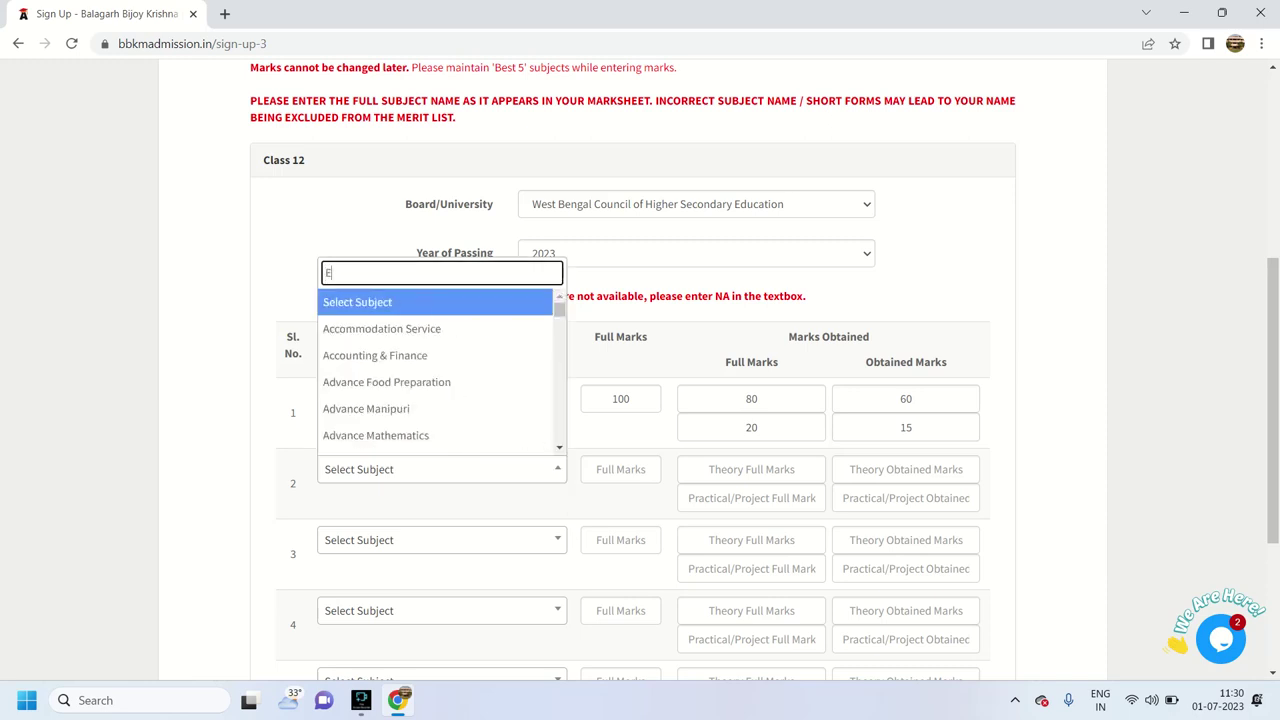
pyautogui.write('NGLI')
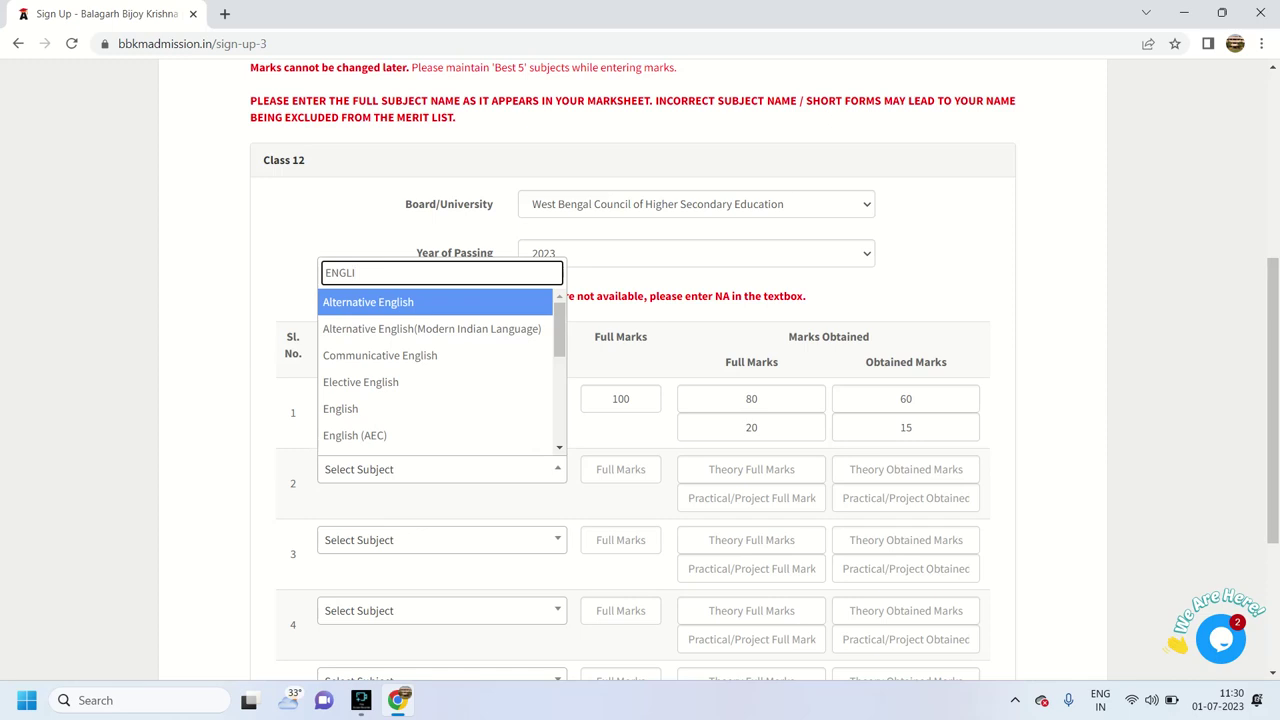
pyautogui.press('Down')
pyautogui.press('Down')
pyautogui.press('Down')
pyautogui.press('Down')
pyautogui.press('Down')
pyautogui.press('Up')
pyautogui.press('Return')
pyautogui.press('Tab')
pyautogui.write('100')
pyautogui.press('Tab')
pyautogui.write('80')
pyautogui.press('Tab')
pyautogui.write('6')
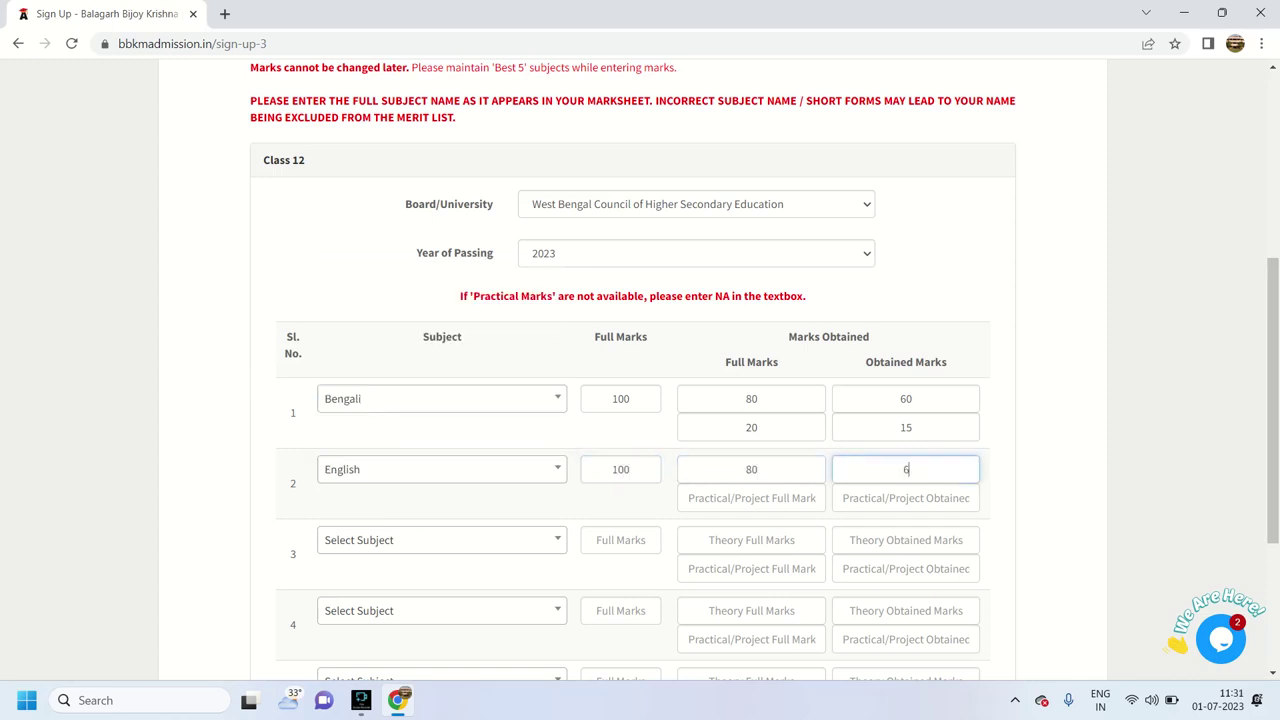
pyautogui.write('5')
pyautogui.press('Tab')
pyautogui.write('20')
pyautogui.press('Tab')
pyautogui.write('14')
pyautogui.press('Tab')
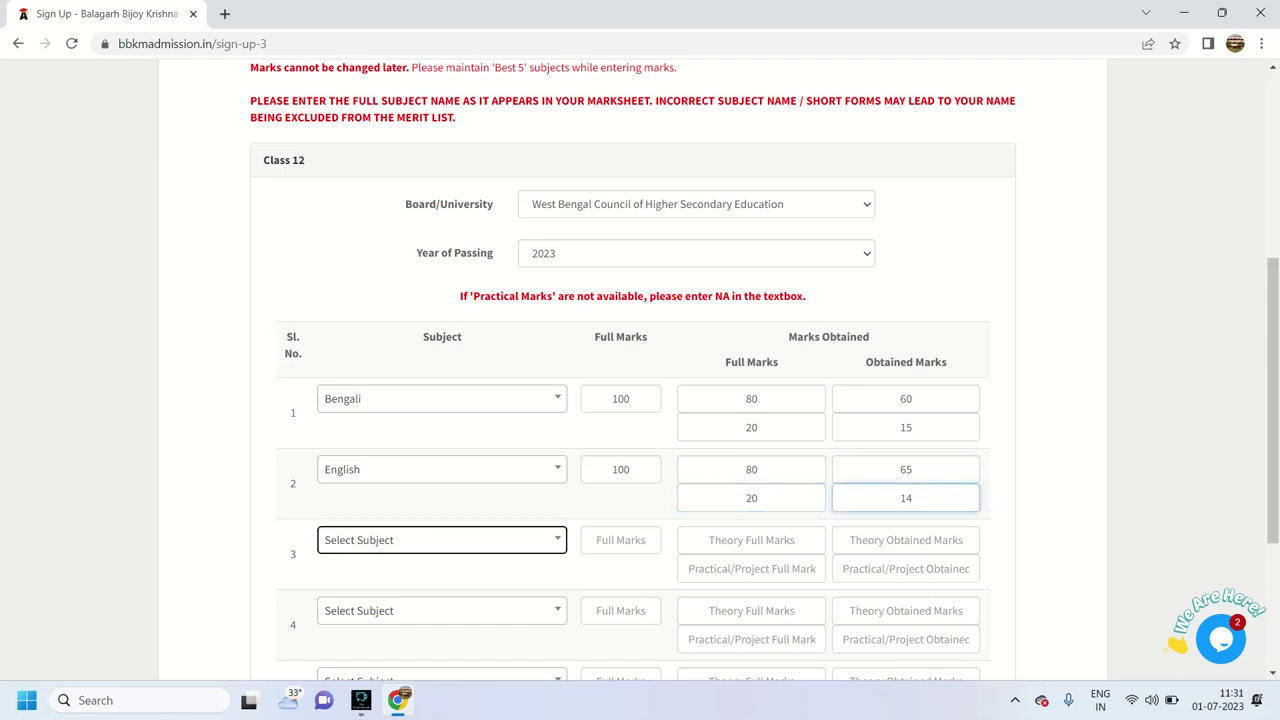
# Fill row 3 with History: full marks 100, theory 55 of 80, practical 15 of 20
pyautogui.press('Return')
pyautogui.write('H')
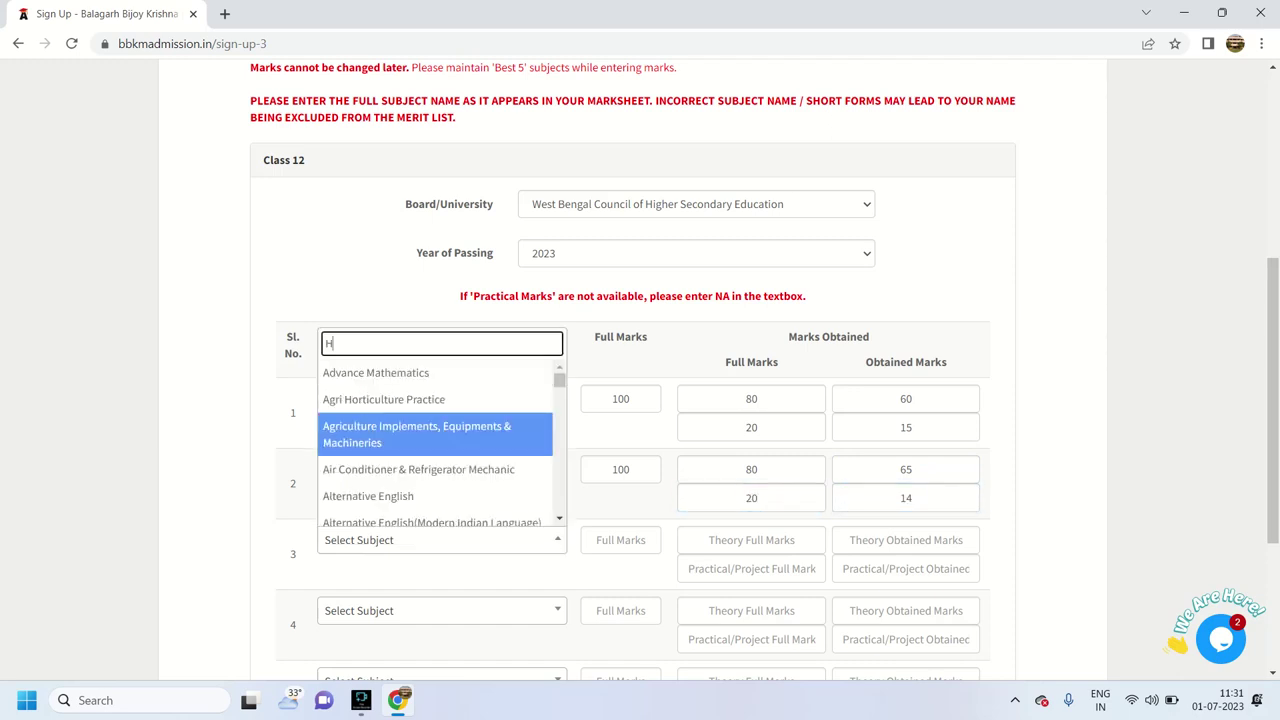
pyautogui.write('ISTORY')
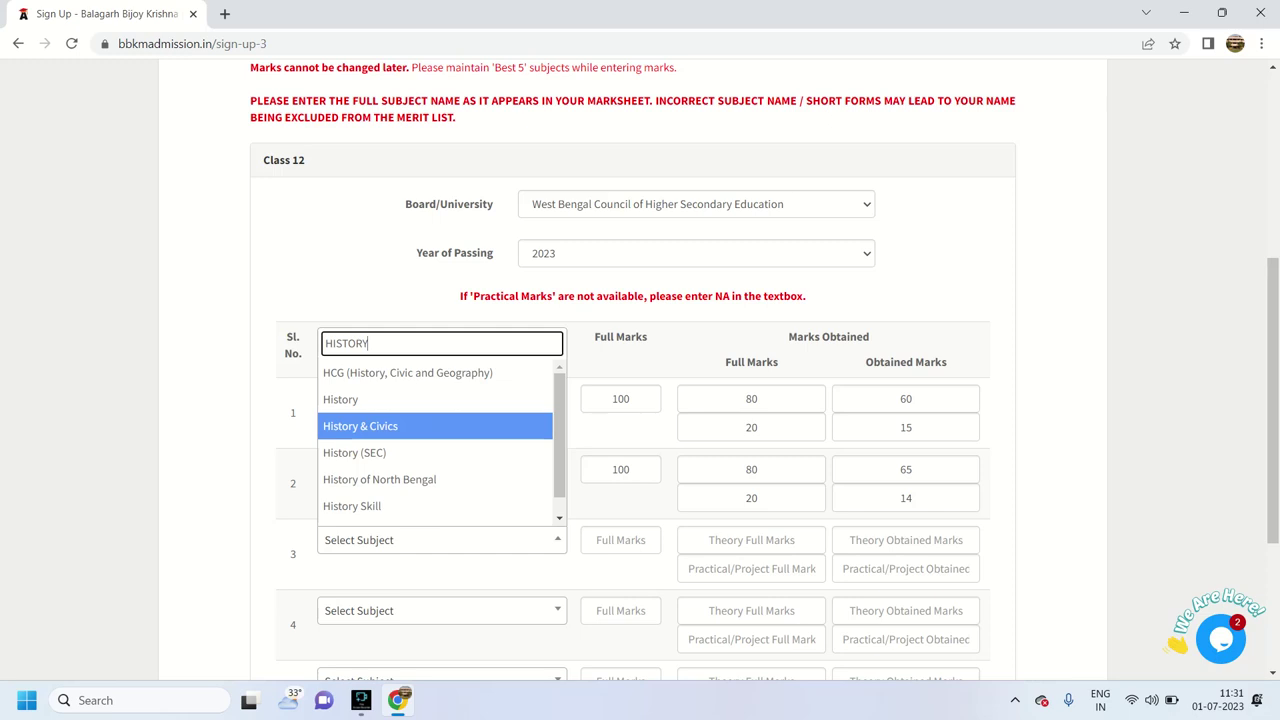
pyautogui.press('Up')
pyautogui.press('Return')
pyautogui.press('Tab')
pyautogui.write('100')
pyautogui.press('Tab')
pyautogui.write('80')
pyautogui.press('Tab')
pyautogui.write('55')
pyautogui.press('Tab')
pyautogui.write('20')
pyautogui.press('Tab')
pyautogui.write('15')
pyautogui.press('Tab')
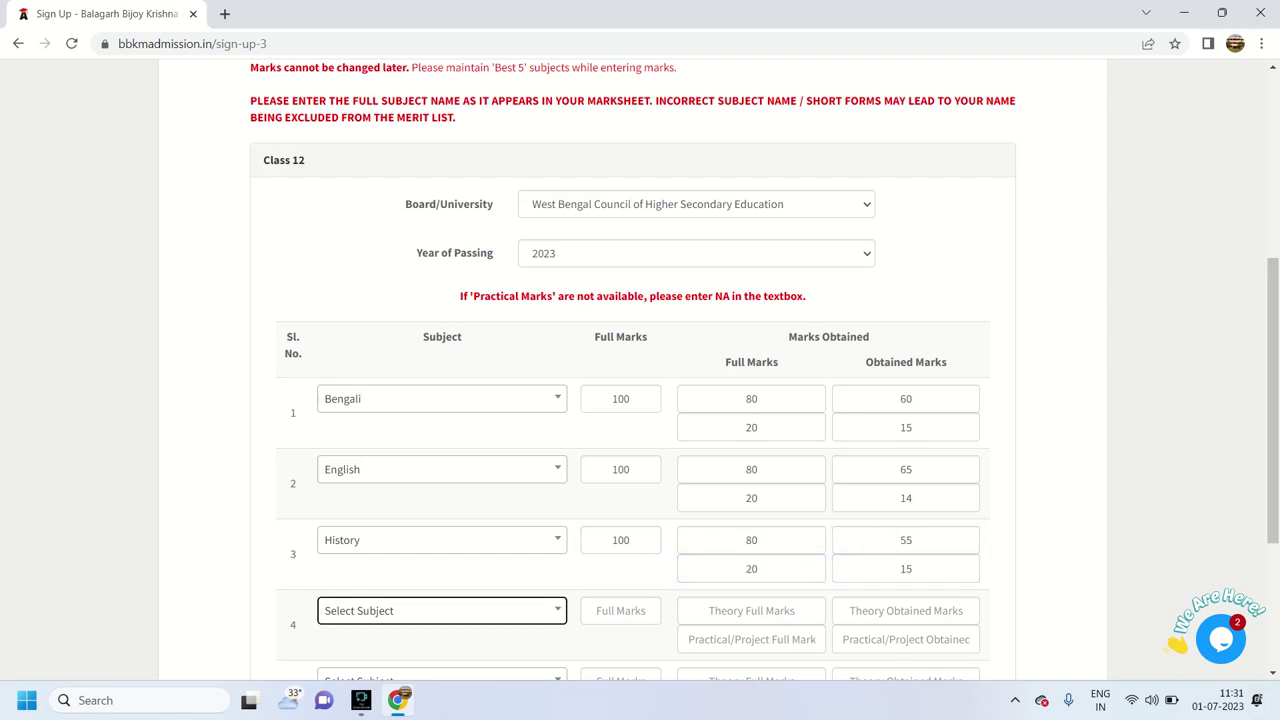
# Fill row 4 with Philosophy: full marks 100, theory 45 of 80, practical 18 of 20
pyautogui.press('Return')
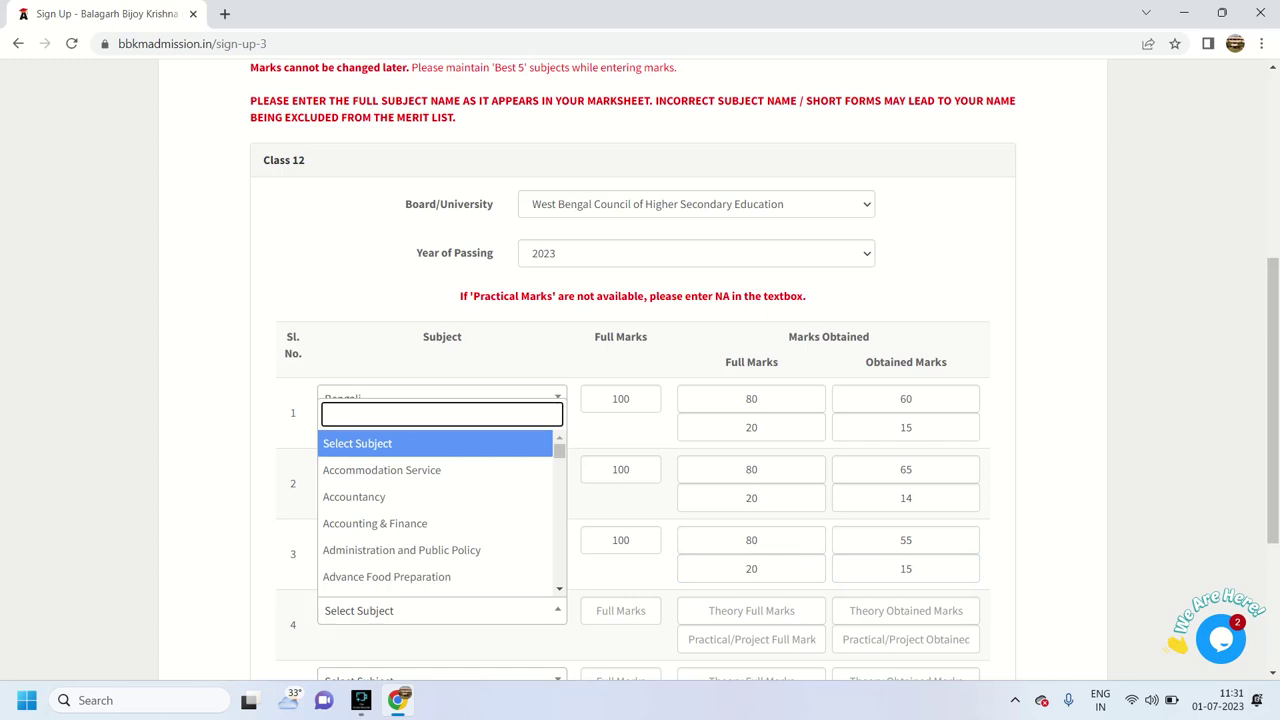
pyautogui.write('PHILO')
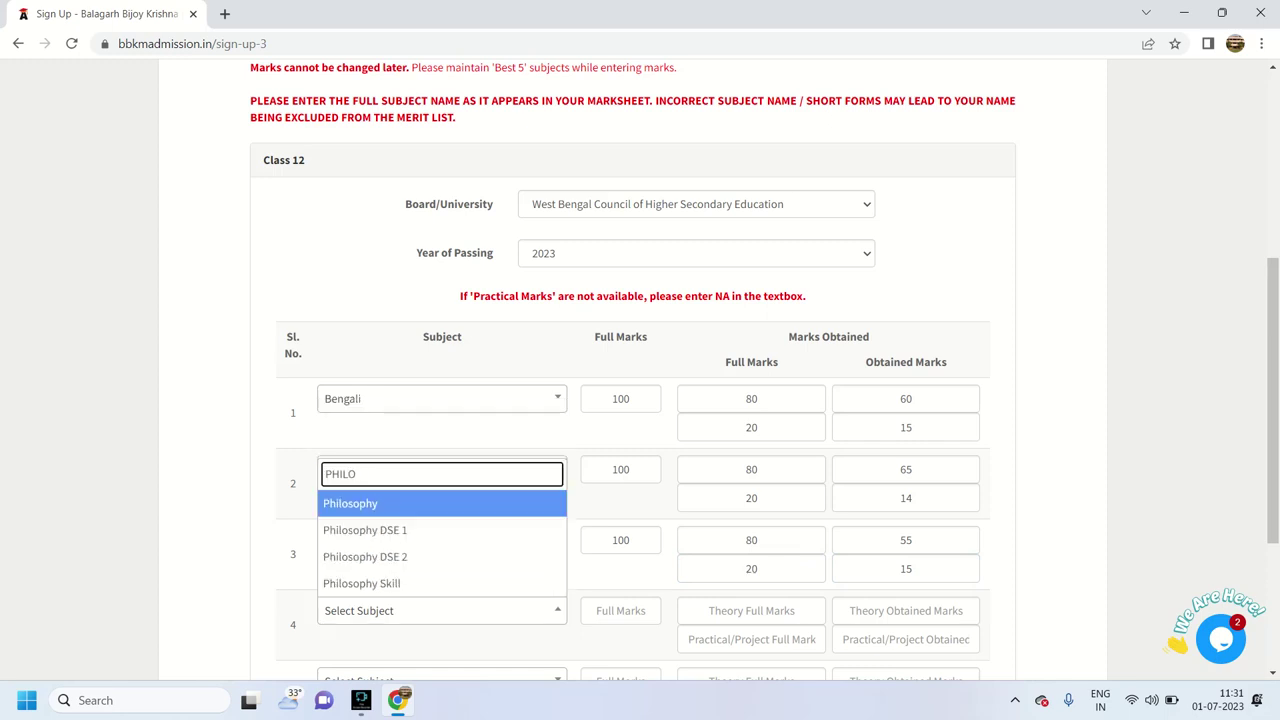
pyautogui.press('Return')
pyautogui.press('Tab')
pyautogui.write('100')
pyautogui.press('Tab')
pyautogui.write('80')
pyautogui.press('Tab')
pyautogui.write('45')
pyautogui.click(752, 639)
pyautogui.write('20')
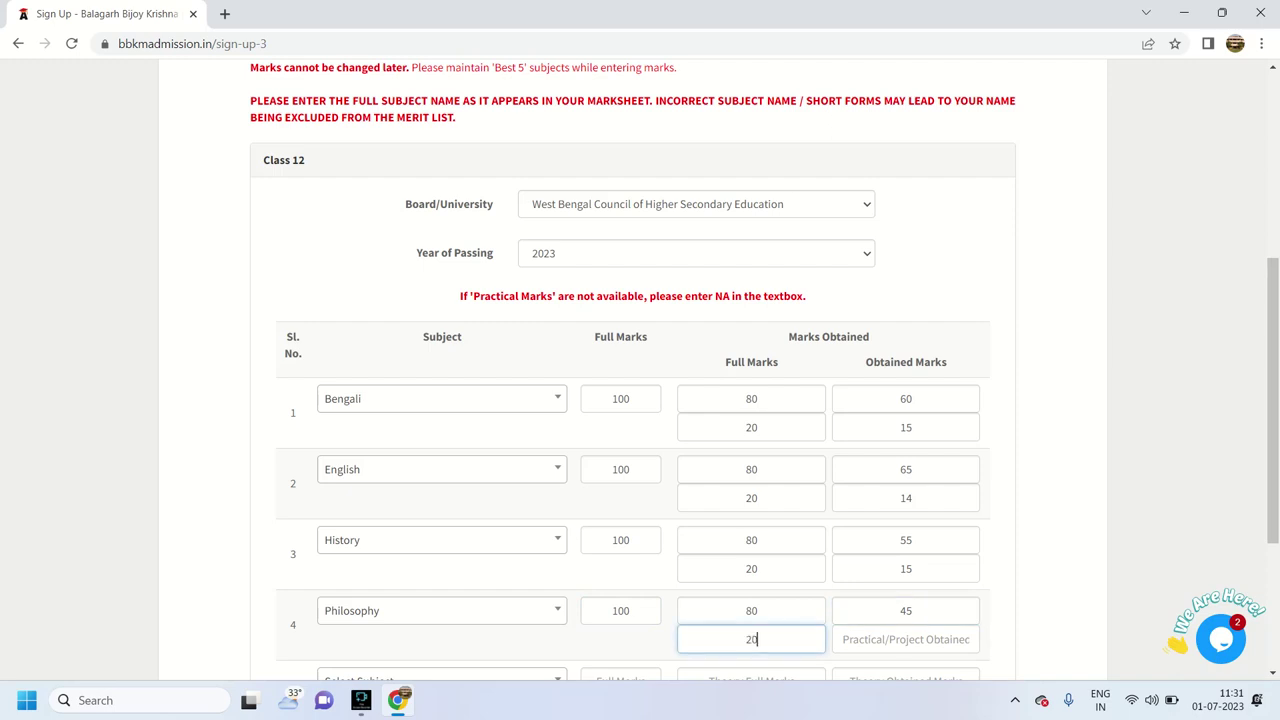
pyautogui.press('Tab')
pyautogui.write('18')
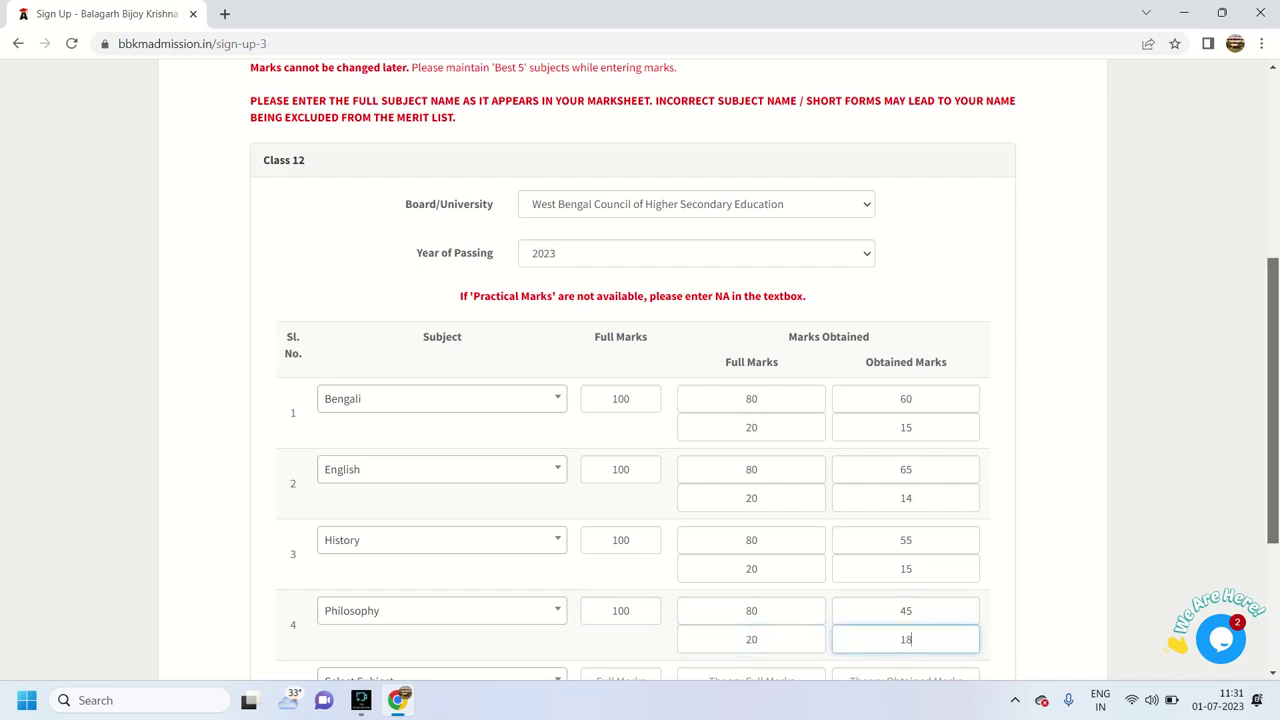
# Fill row 5 with Political Science: full marks 100, theory 56 of 80, practical 16 of 20
pyautogui.scroll(-2, 640, 370)
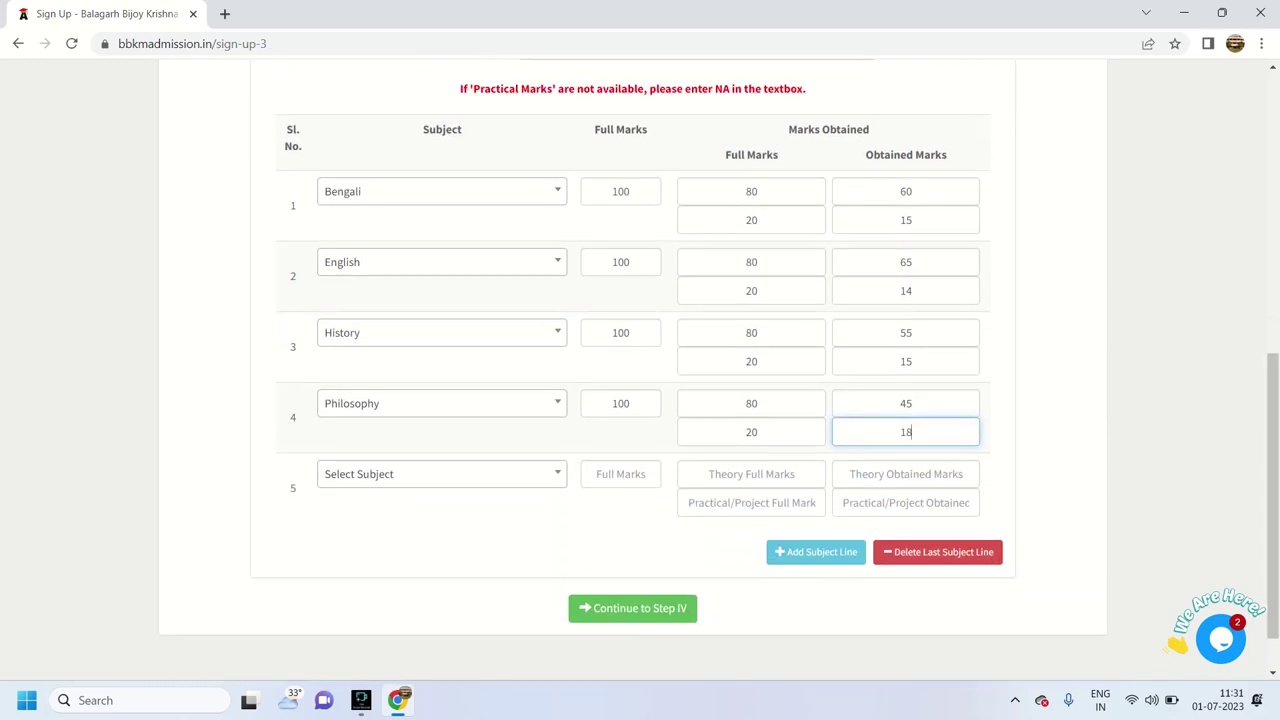
pyautogui.click(441, 474)
pyautogui.write('POL')
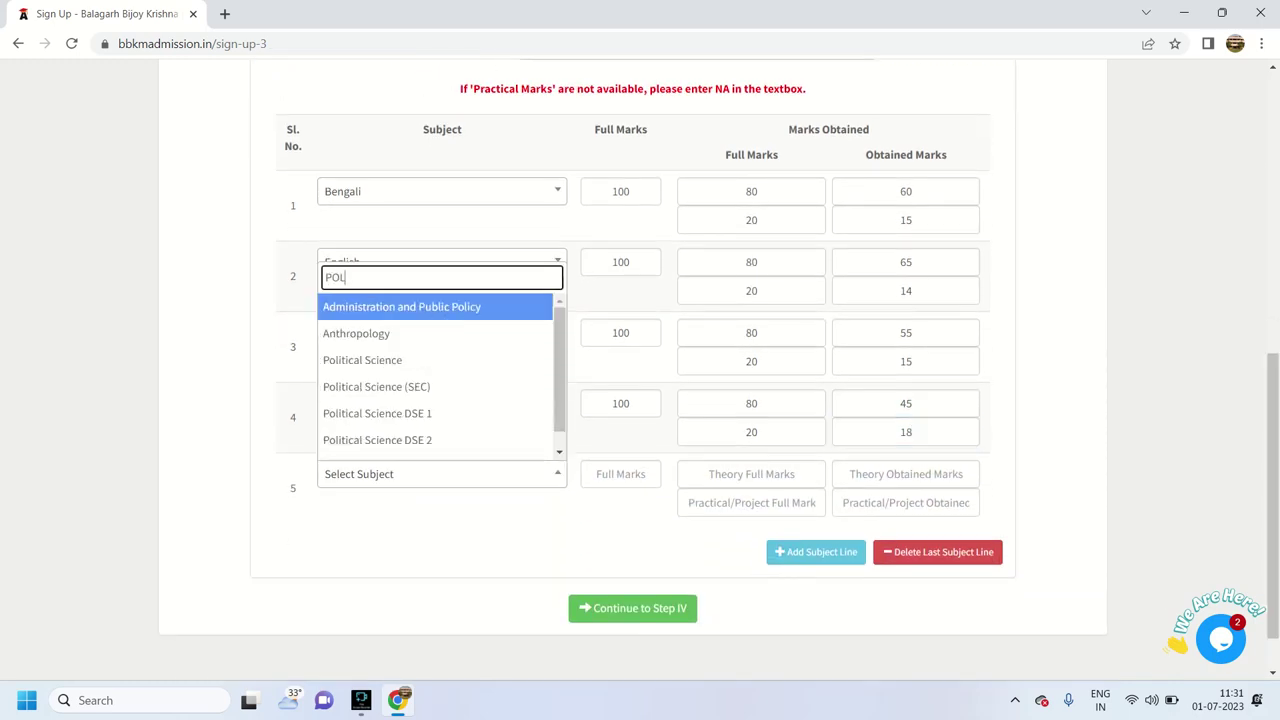
pyautogui.click(362, 360)
pyautogui.click(620, 474)
pyautogui.write('100')
pyautogui.press('Tab')
pyautogui.write('8')
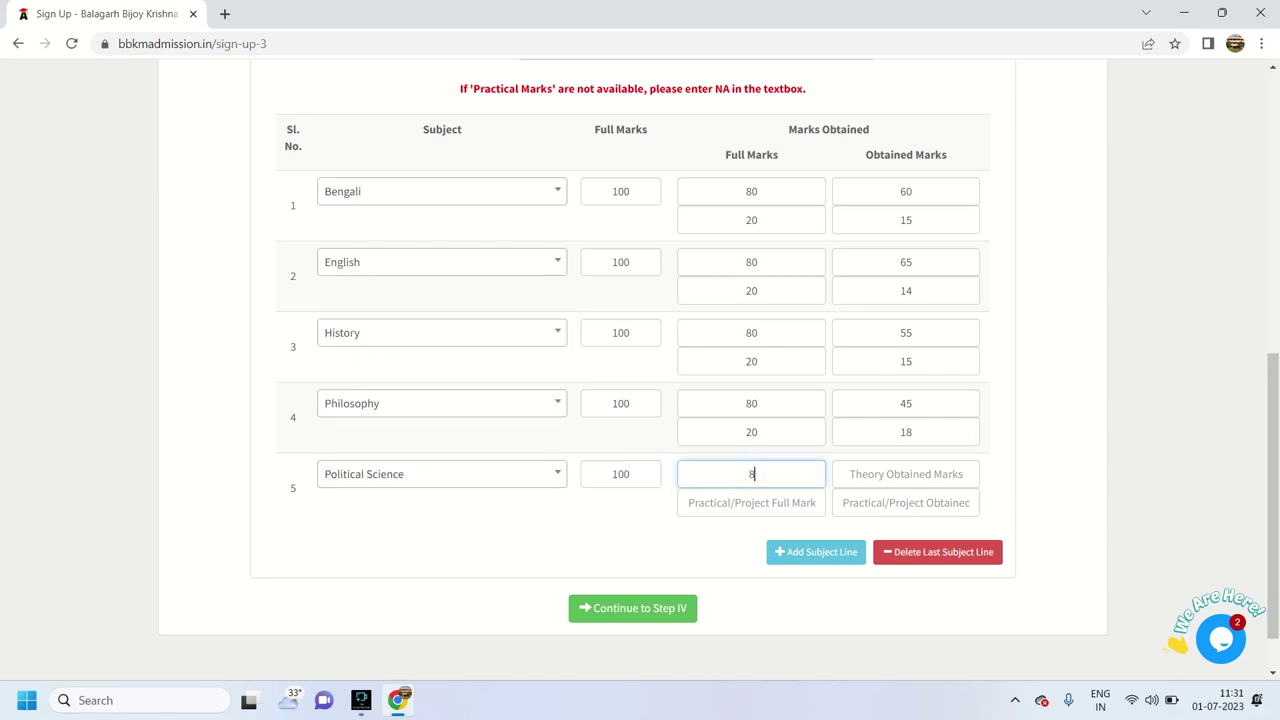
pyautogui.write('0')
pyautogui.press('Tab')
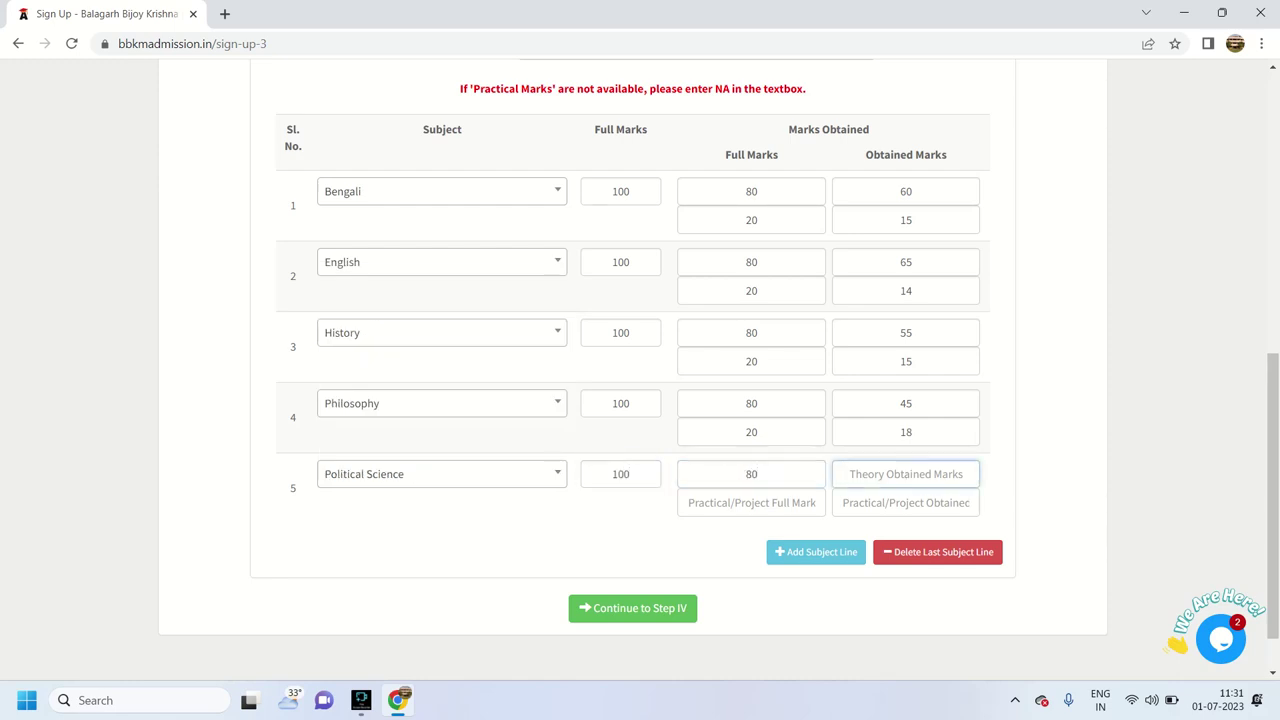
pyautogui.write('56')
pyautogui.press('Tab')
pyautogui.write('20')
pyautogui.press('Tab')
pyautogui.write('16')
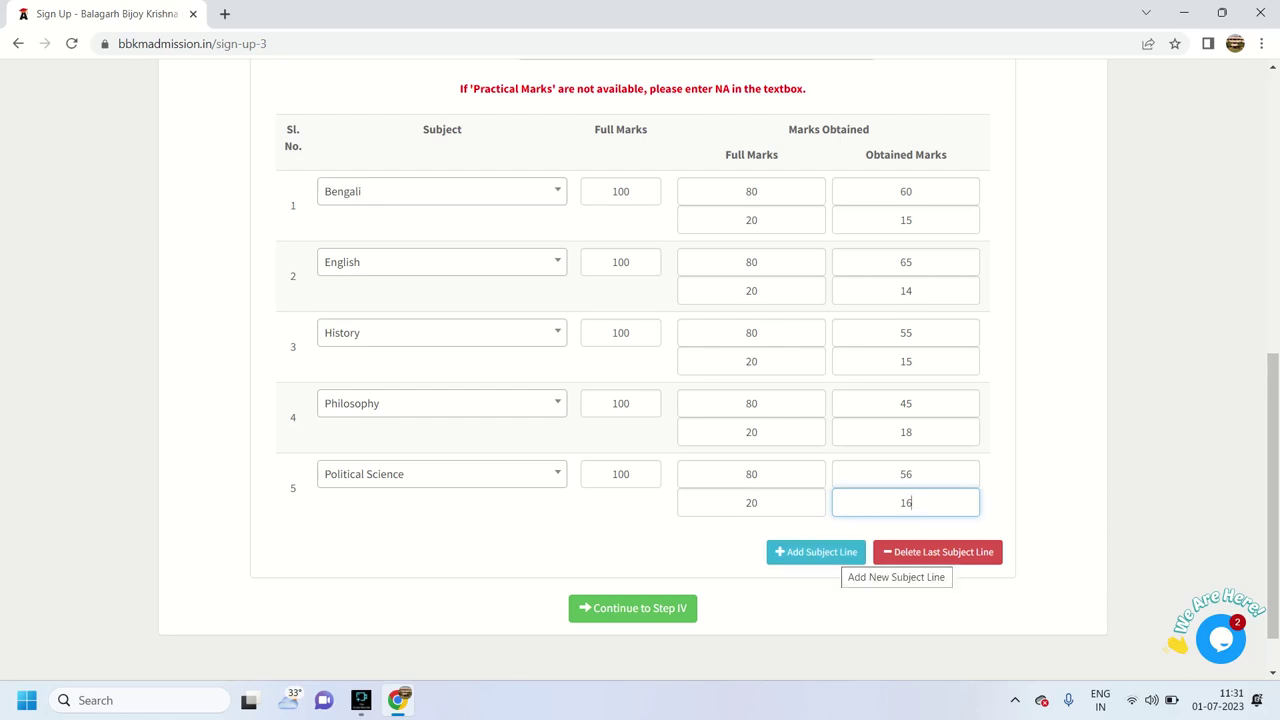
# Add a sixth row for Education: full marks 100, theory 60 of 80, practical 20 of 20
pyautogui.click(835, 555)
pyautogui.click(442, 544)
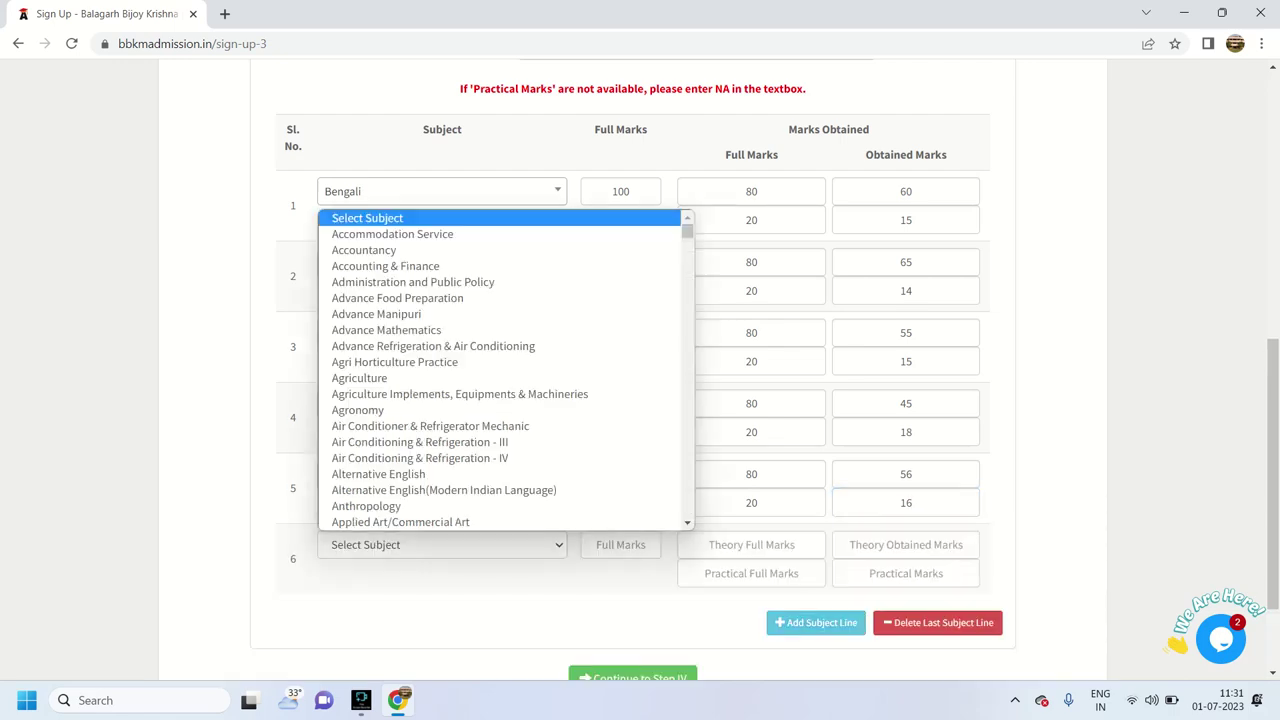
pyautogui.press('Escape')
pyautogui.write('ed')
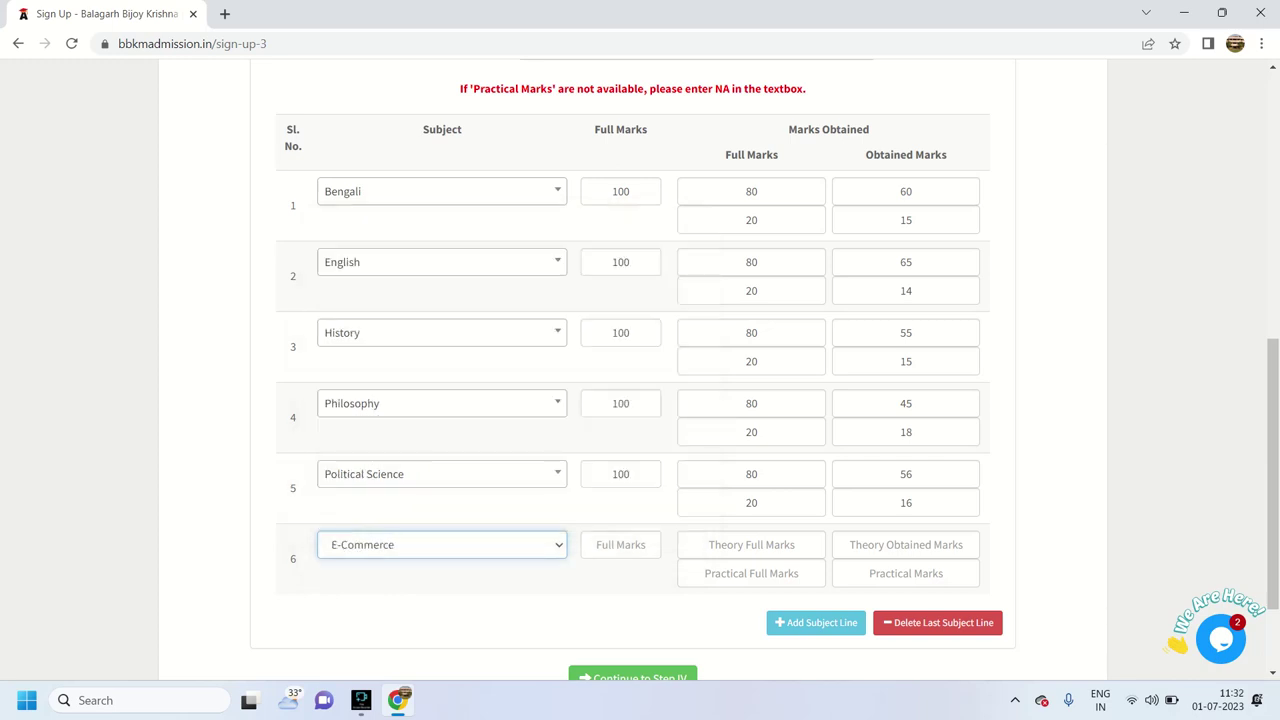
pyautogui.click(619, 544)
pyautogui.write('100')
pyautogui.press('Tab')
pyautogui.write('80')
pyautogui.press('Tab')
pyautogui.write('60')
pyautogui.press('Tab')
pyautogui.write('20')
pyautogui.press('Tab')
pyautogui.write('20')
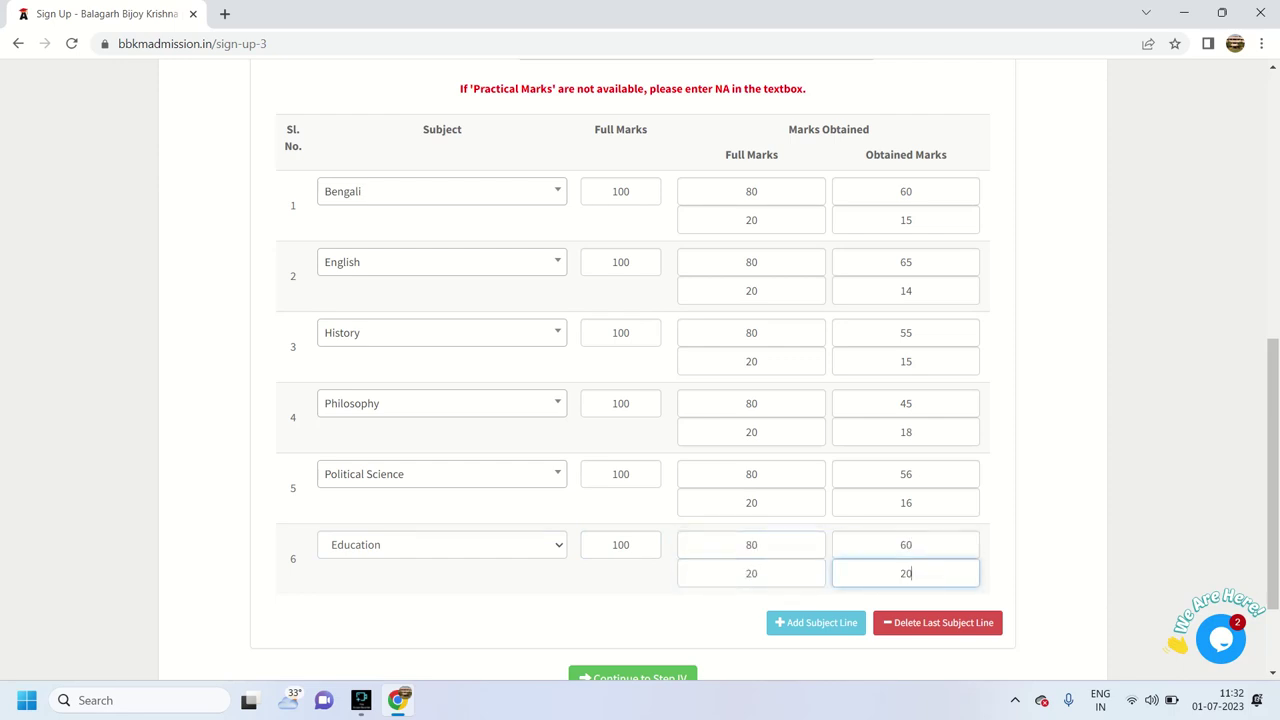
# Continue from the marks table to Step IV: File Uploads
pyautogui.press('Tab')
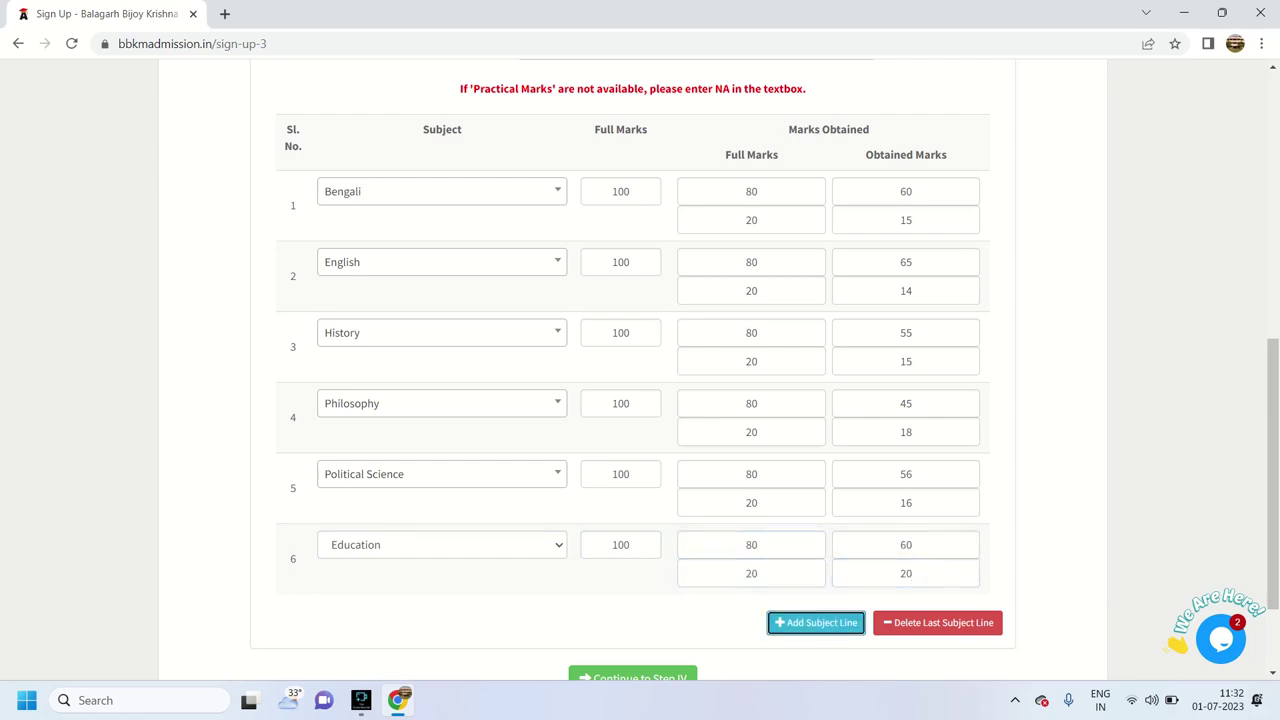
pyautogui.press('Tab')
pyautogui.press('Return')
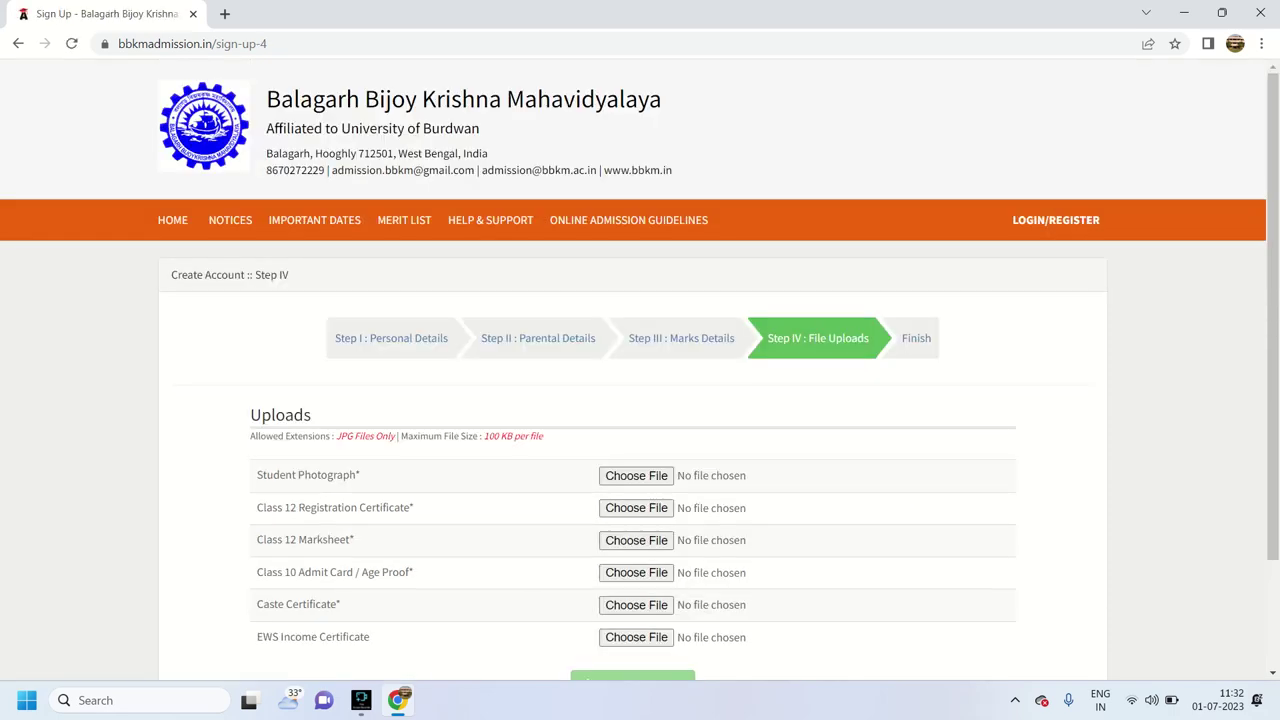
# Attach IMG-20220813-WA0007.jpg from Downloads as the student photograph
pyautogui.scroll(-1, 640, 370)
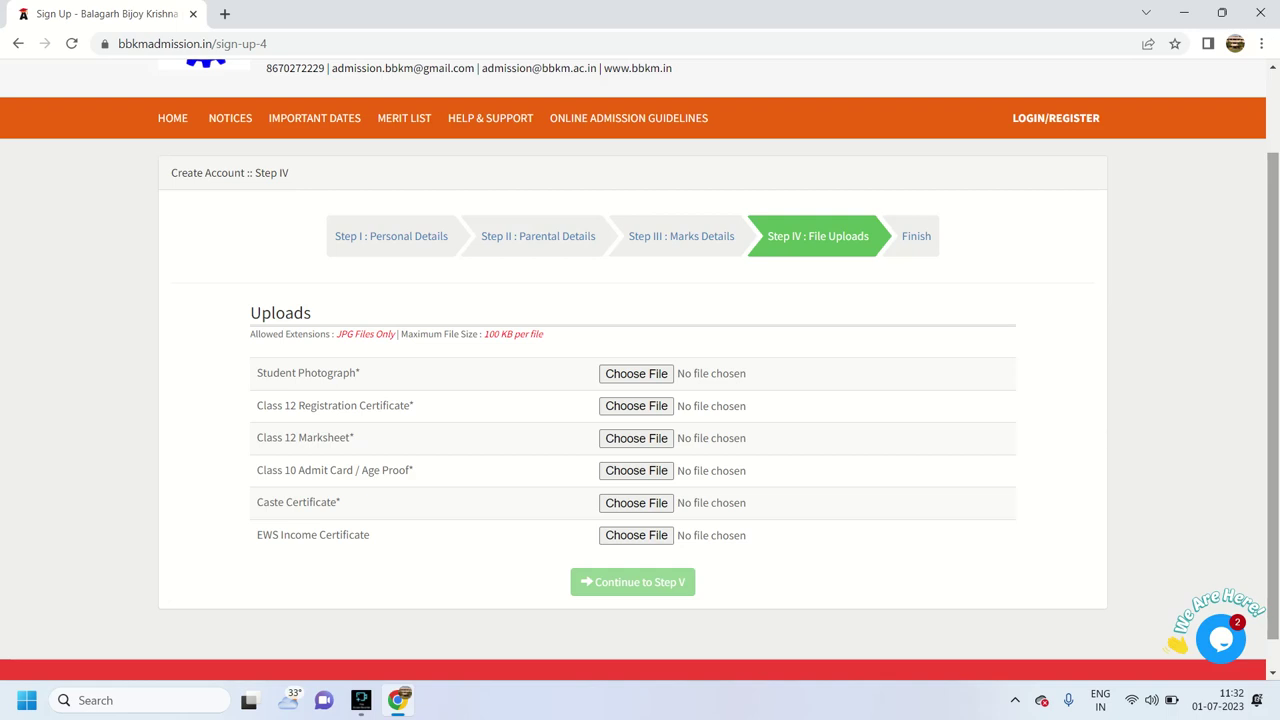
pyautogui.click(636, 373)
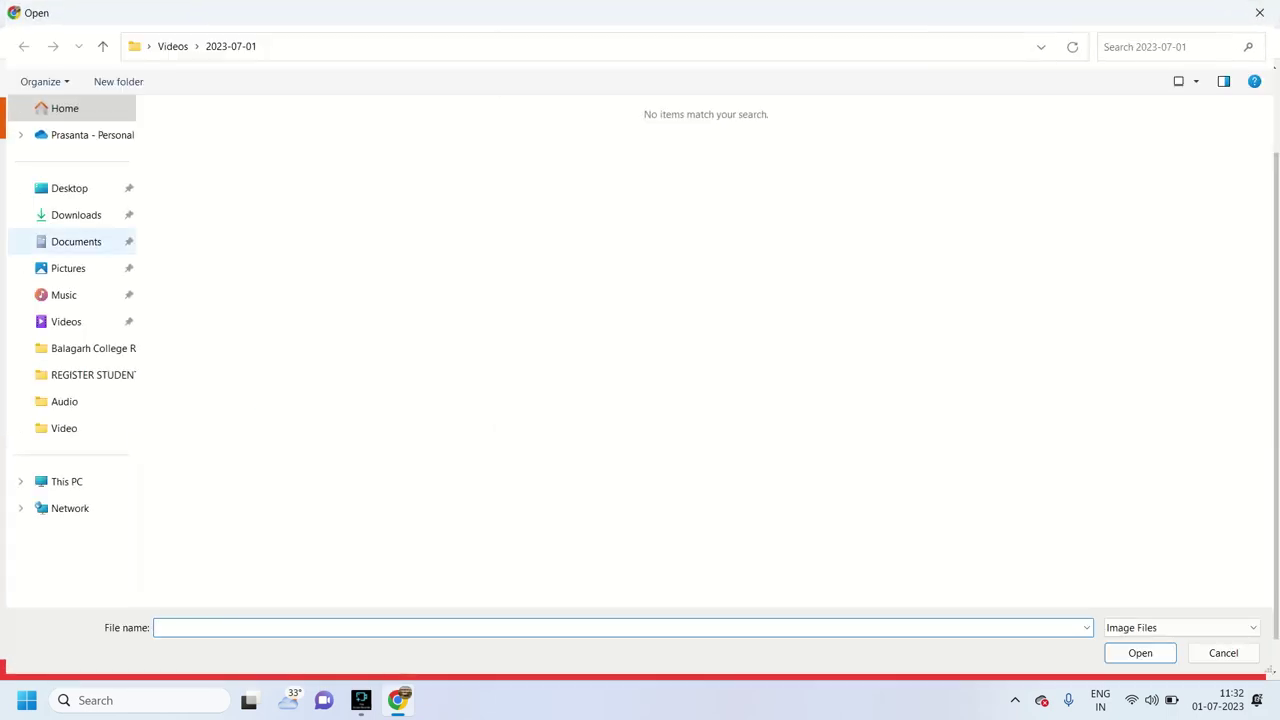
pyautogui.click(76, 214)
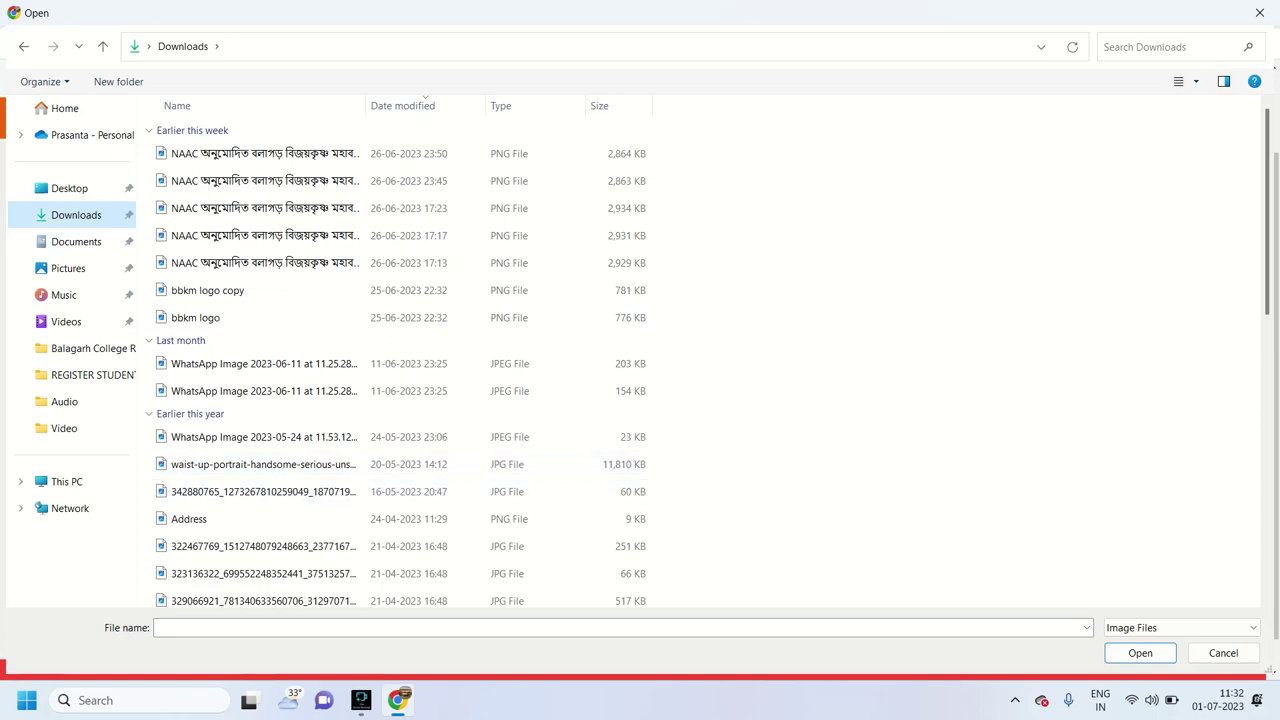
pyautogui.scroll(-2, 400, 350)
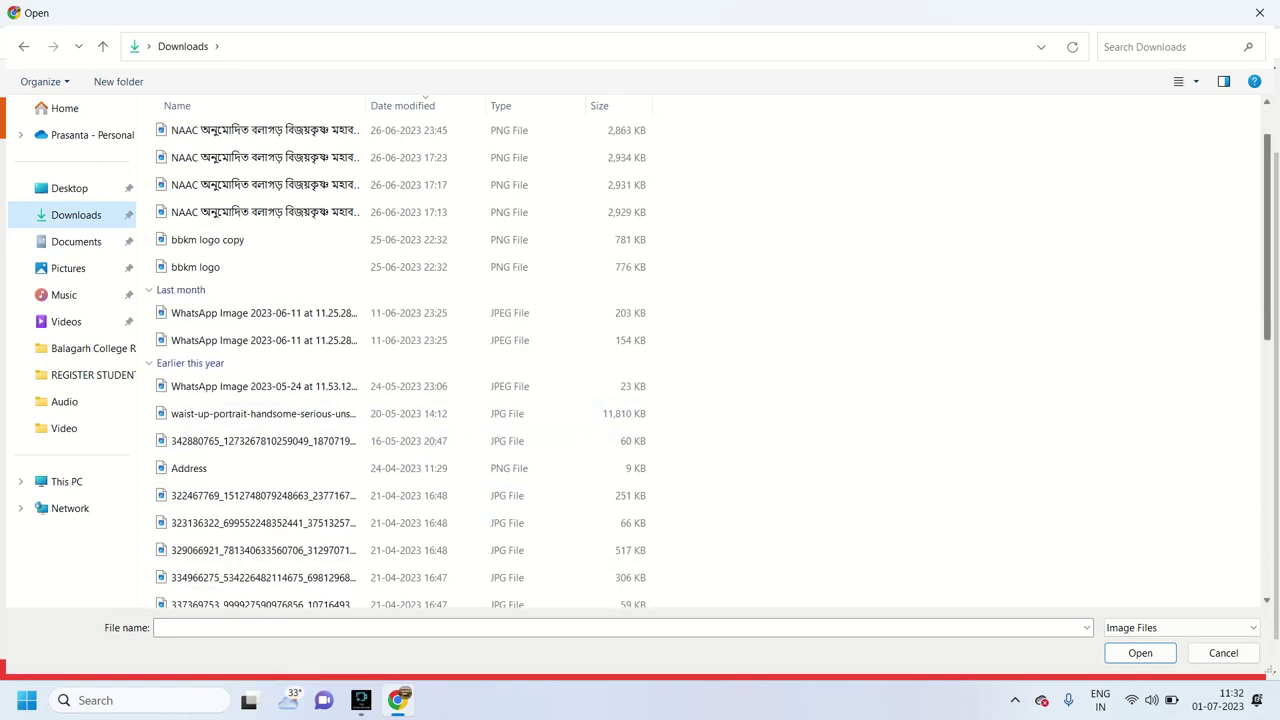
pyautogui.scroll(-2, 400, 470)
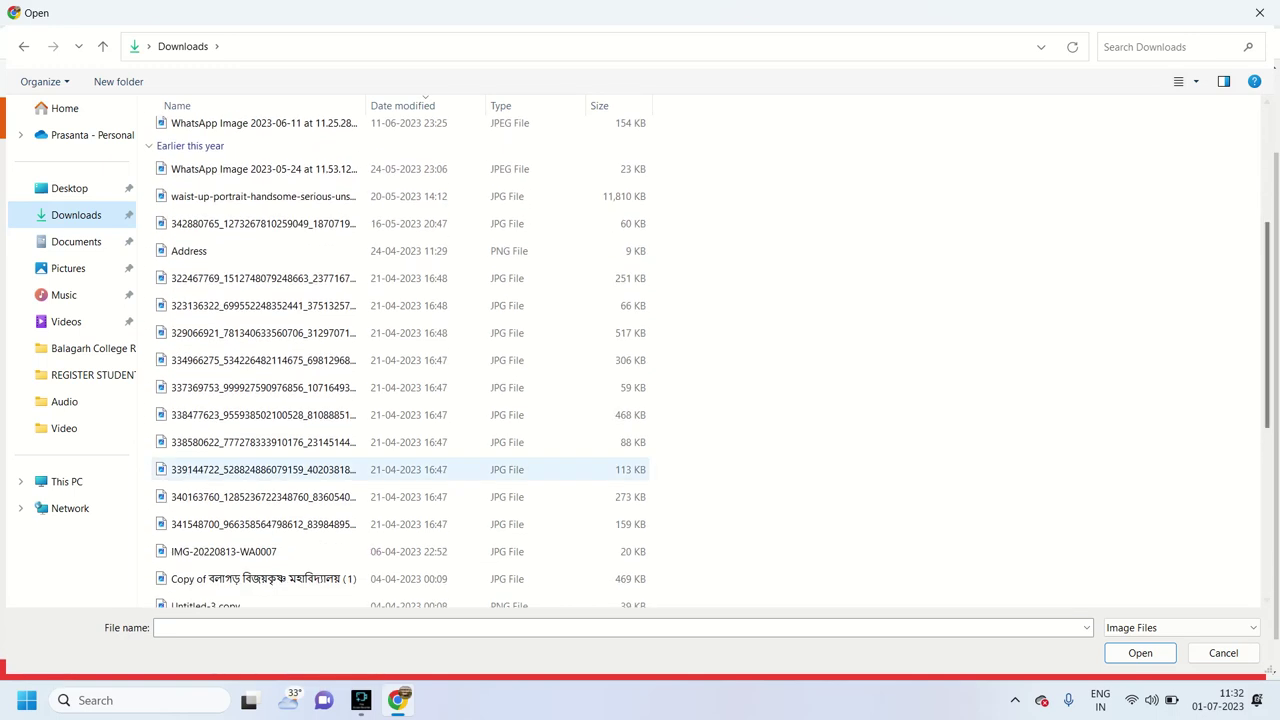
pyautogui.doubleClick(223, 551)
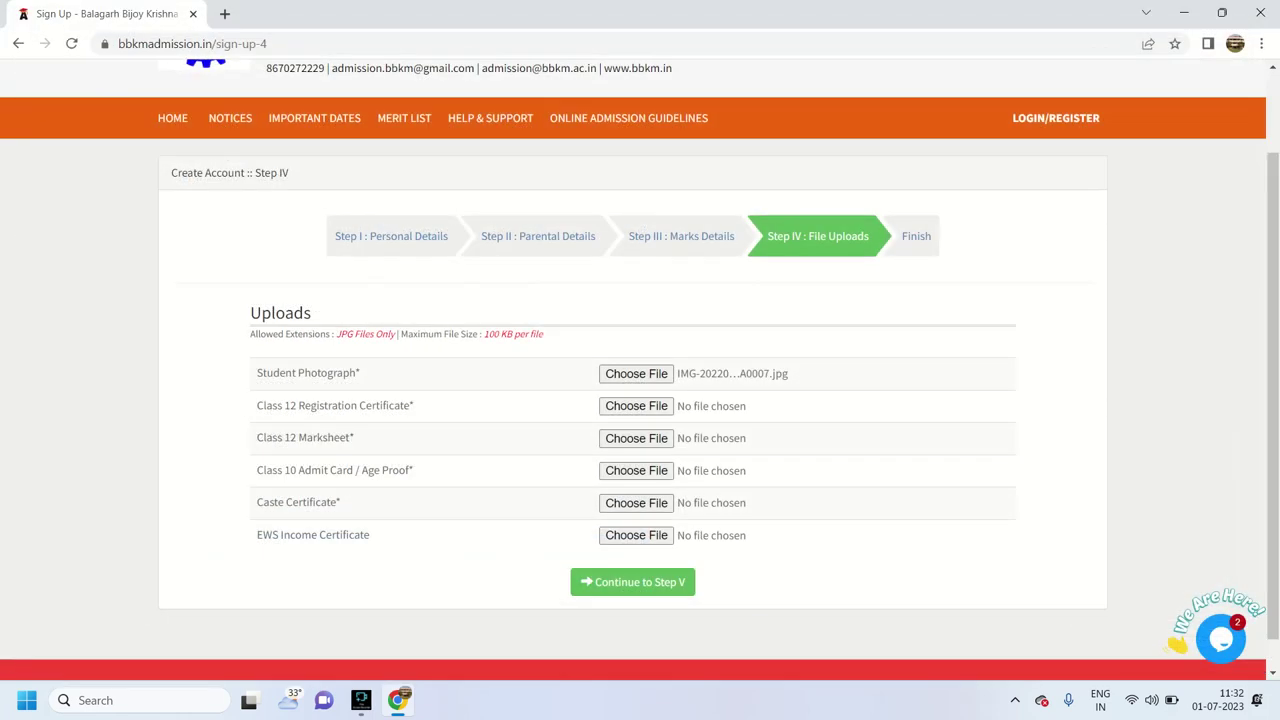
# Attach the same image for registration certificate, marksheet, admit card and caste certificate, then finish sign-up
pyautogui.click(636, 406)
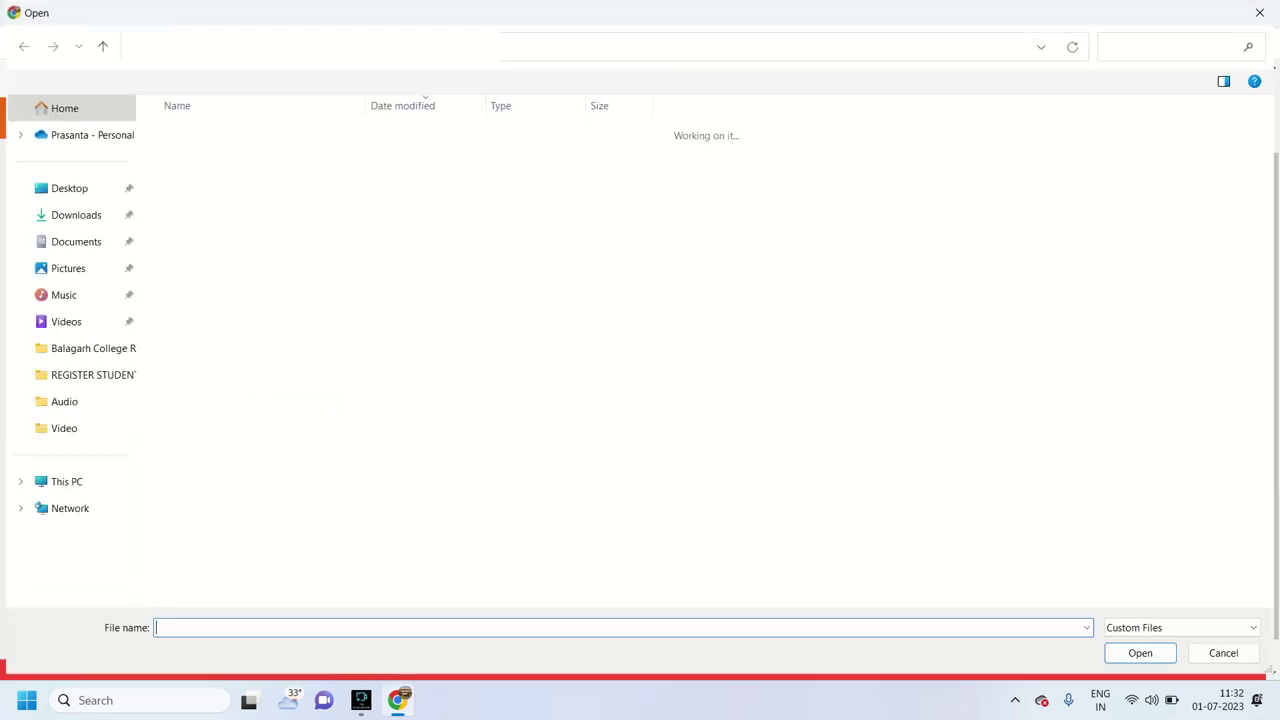
pyautogui.doubleClick(223, 582)
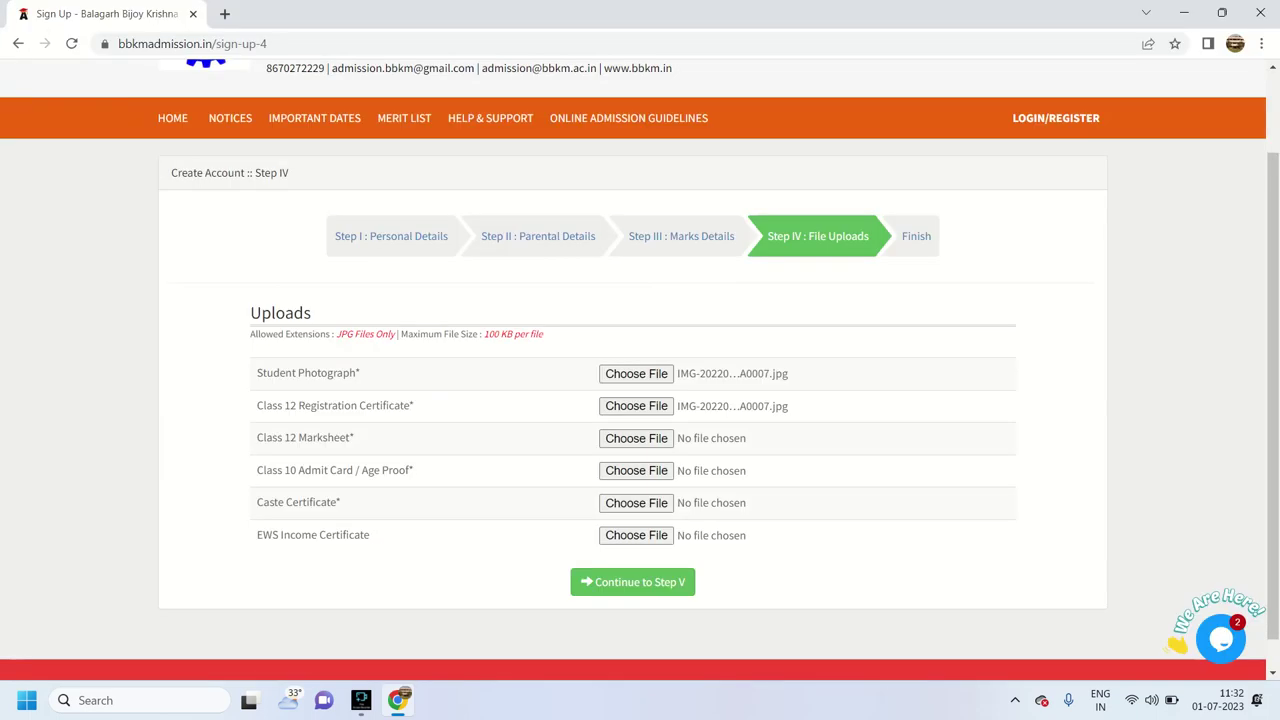
pyautogui.click(636, 438)
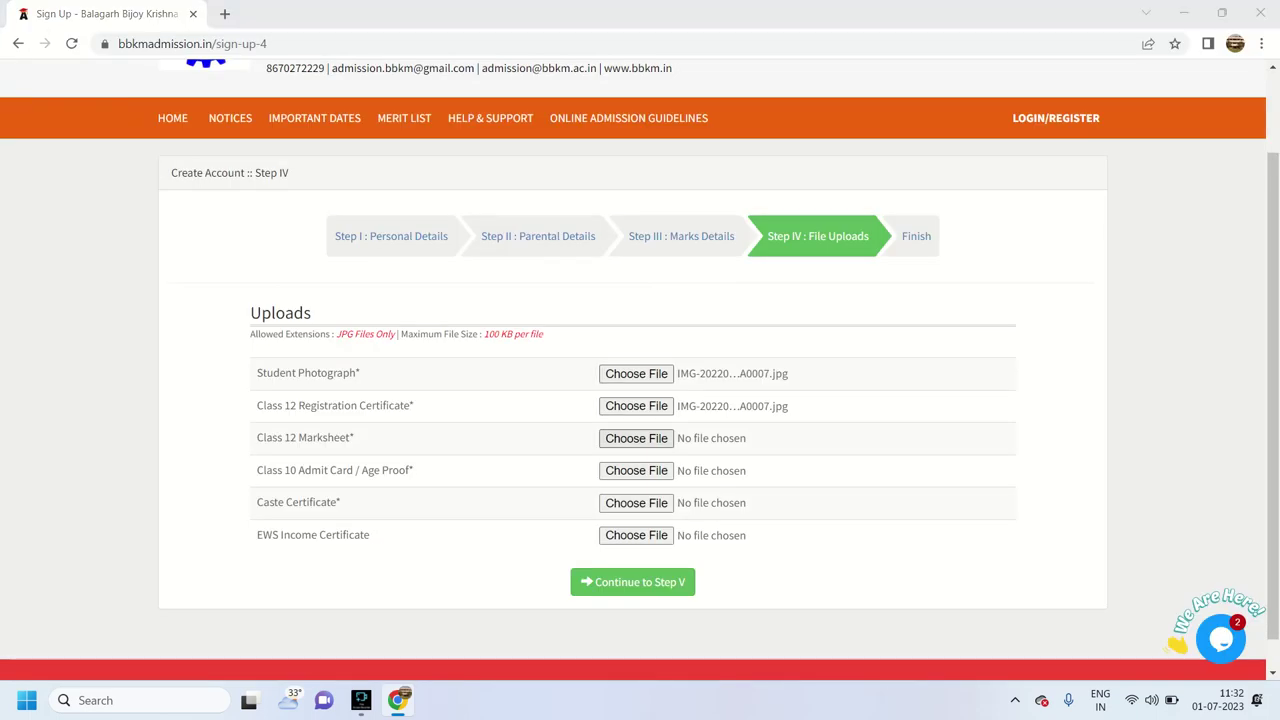
pyautogui.doubleClick(223, 582)
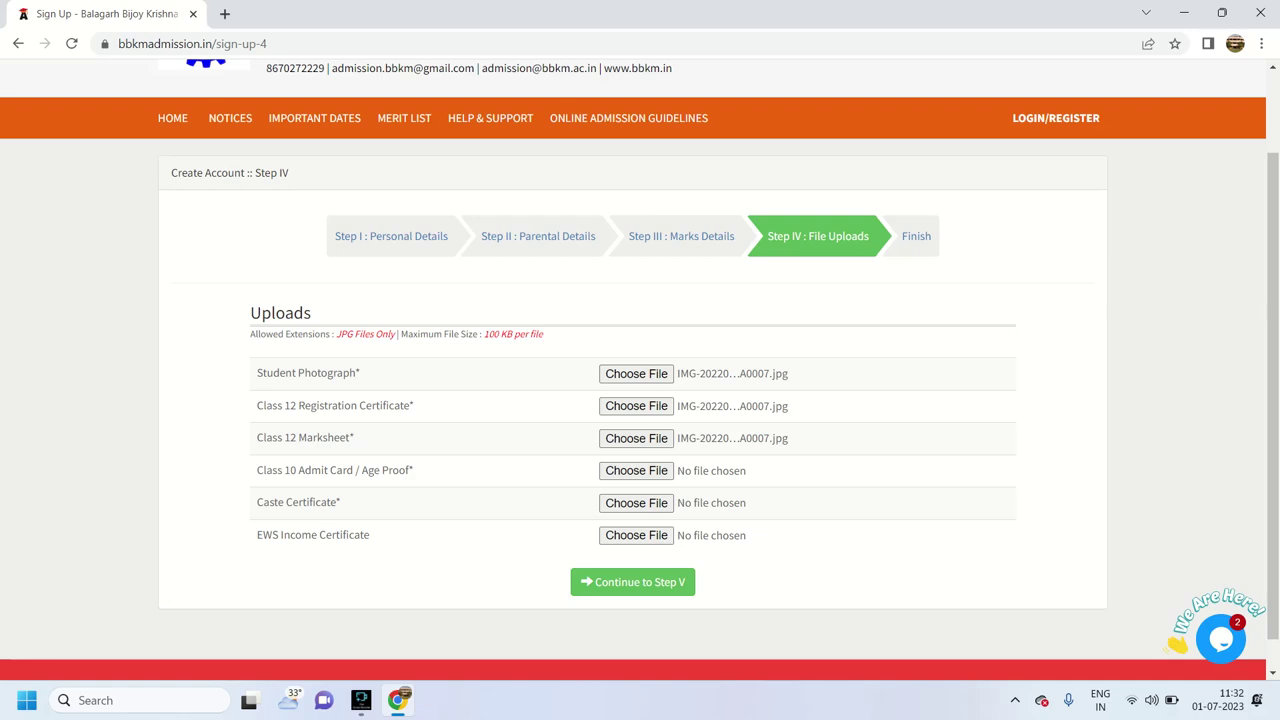
pyautogui.click(636, 470)
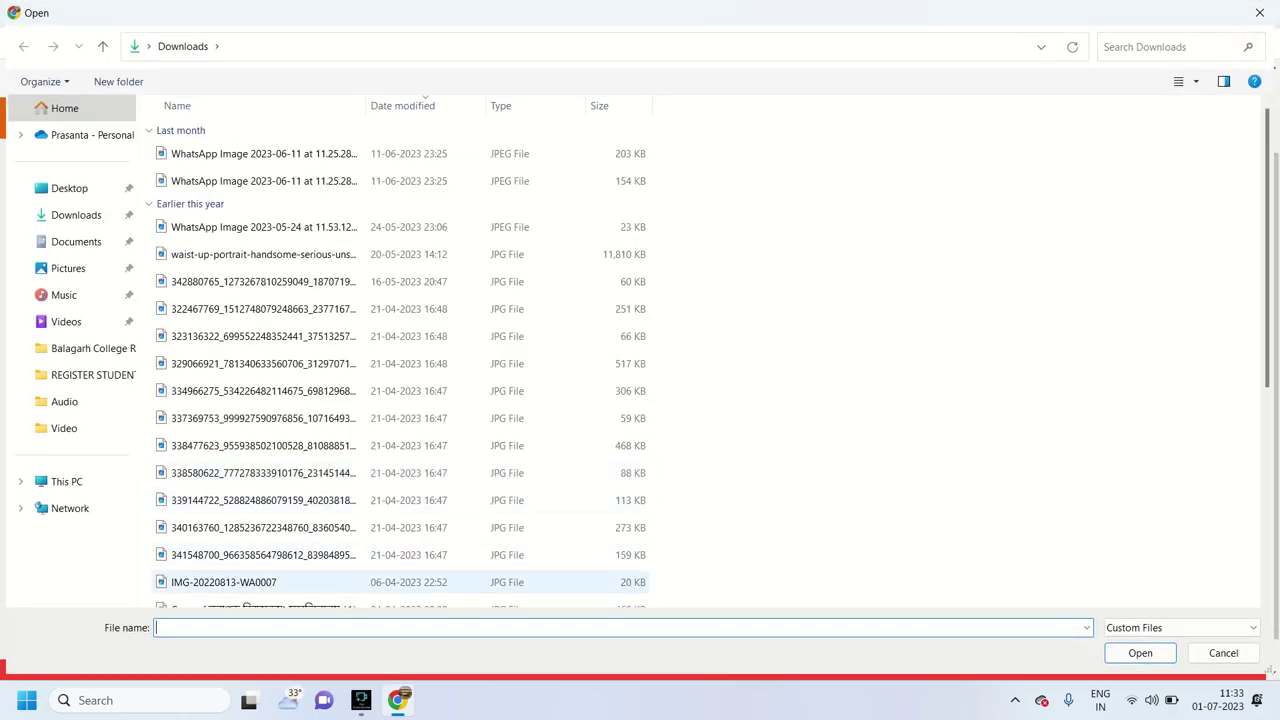
pyautogui.doubleClick(223, 582)
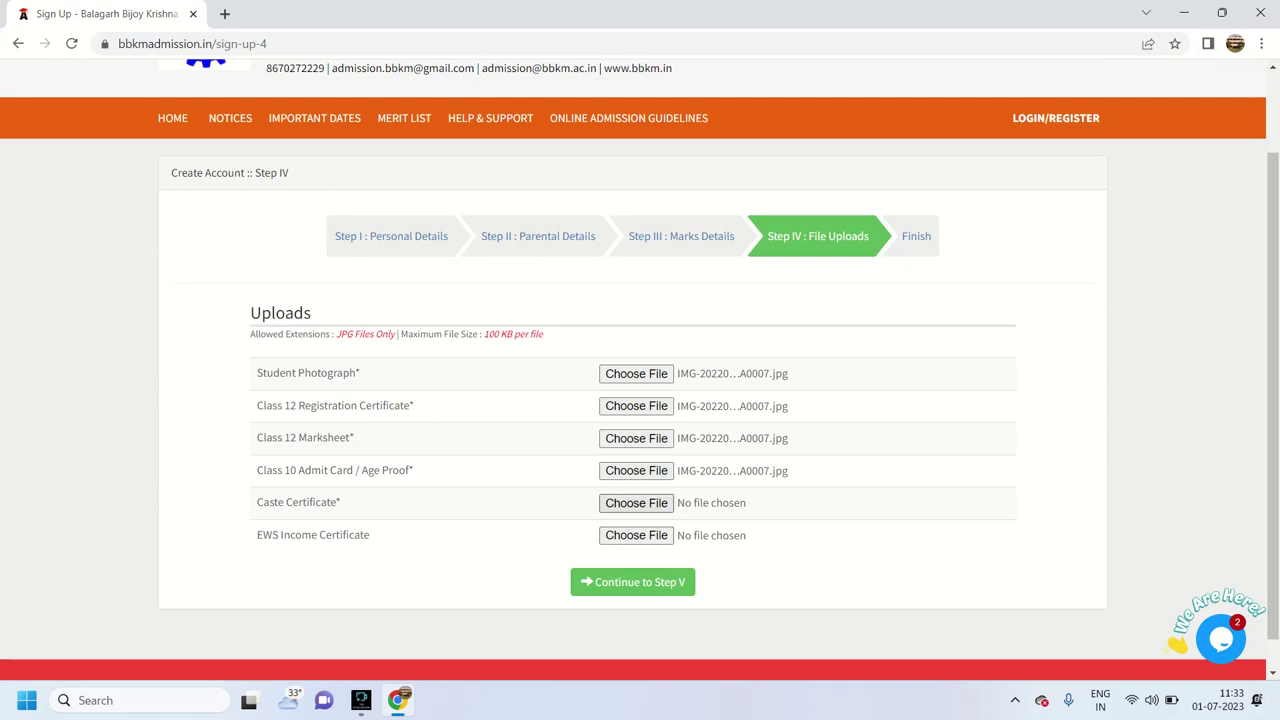
pyautogui.click(636, 503)
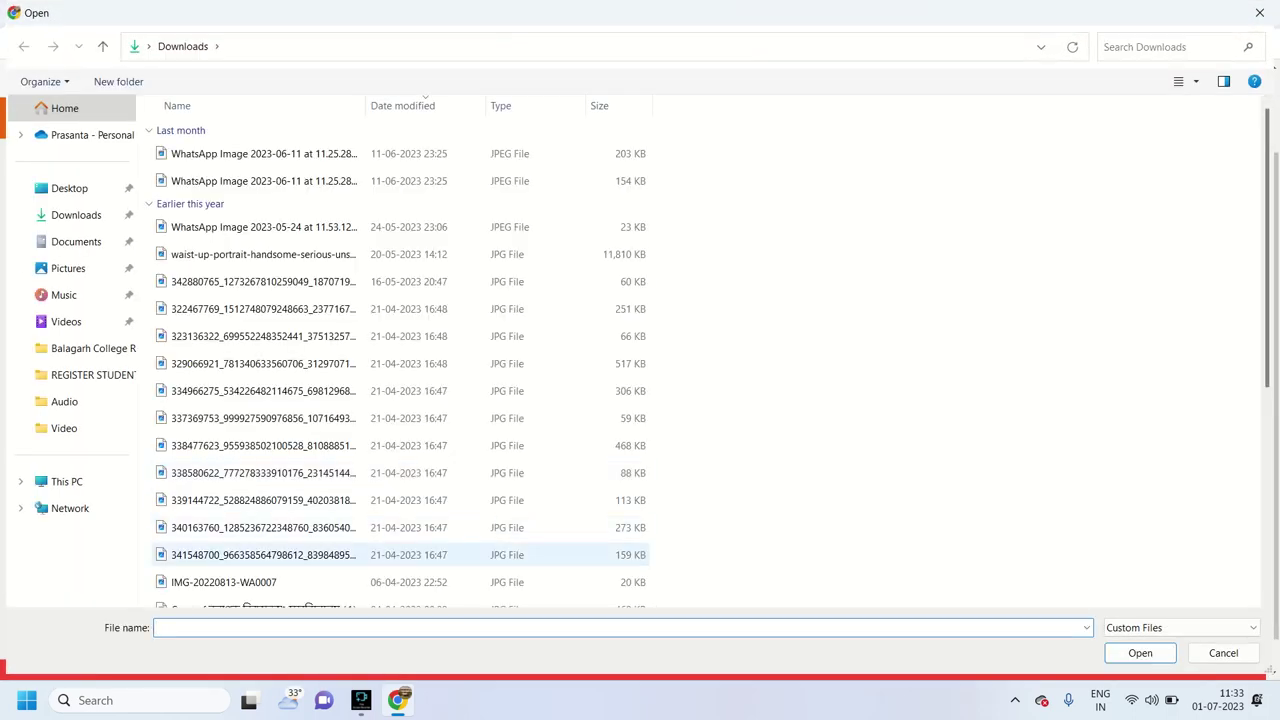
pyautogui.doubleClick(223, 582)
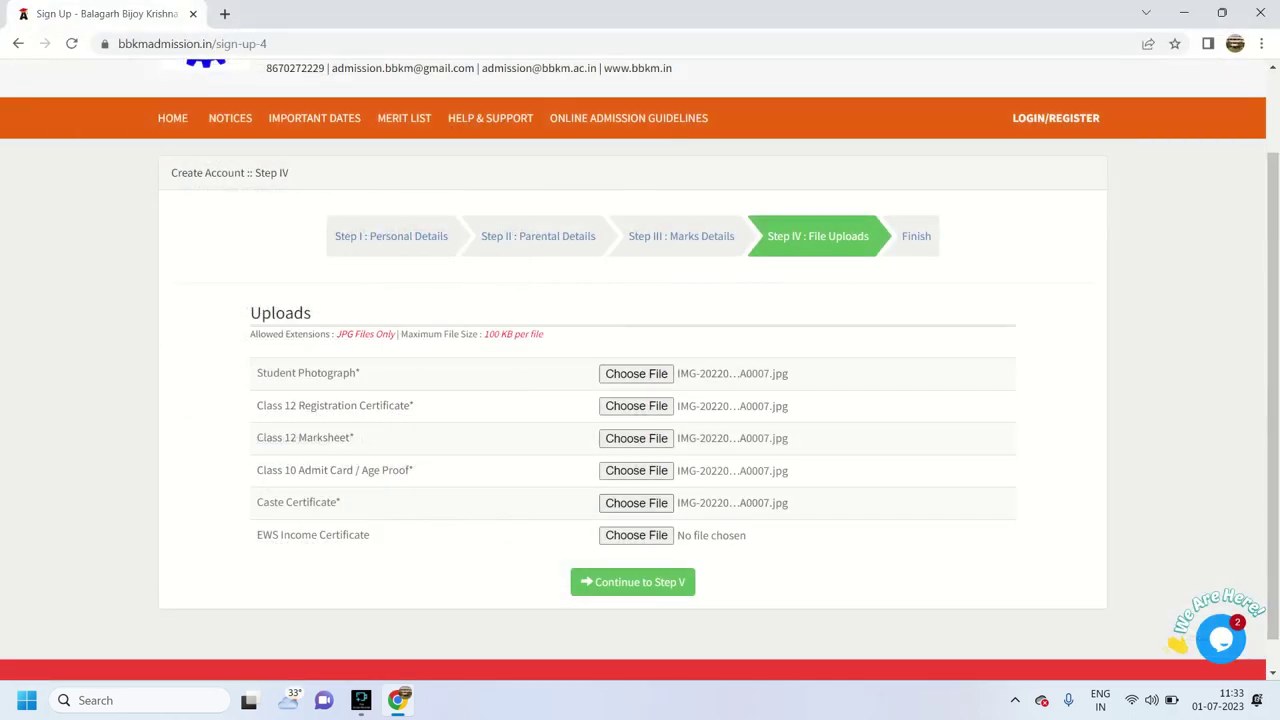
pyautogui.click(632, 582)
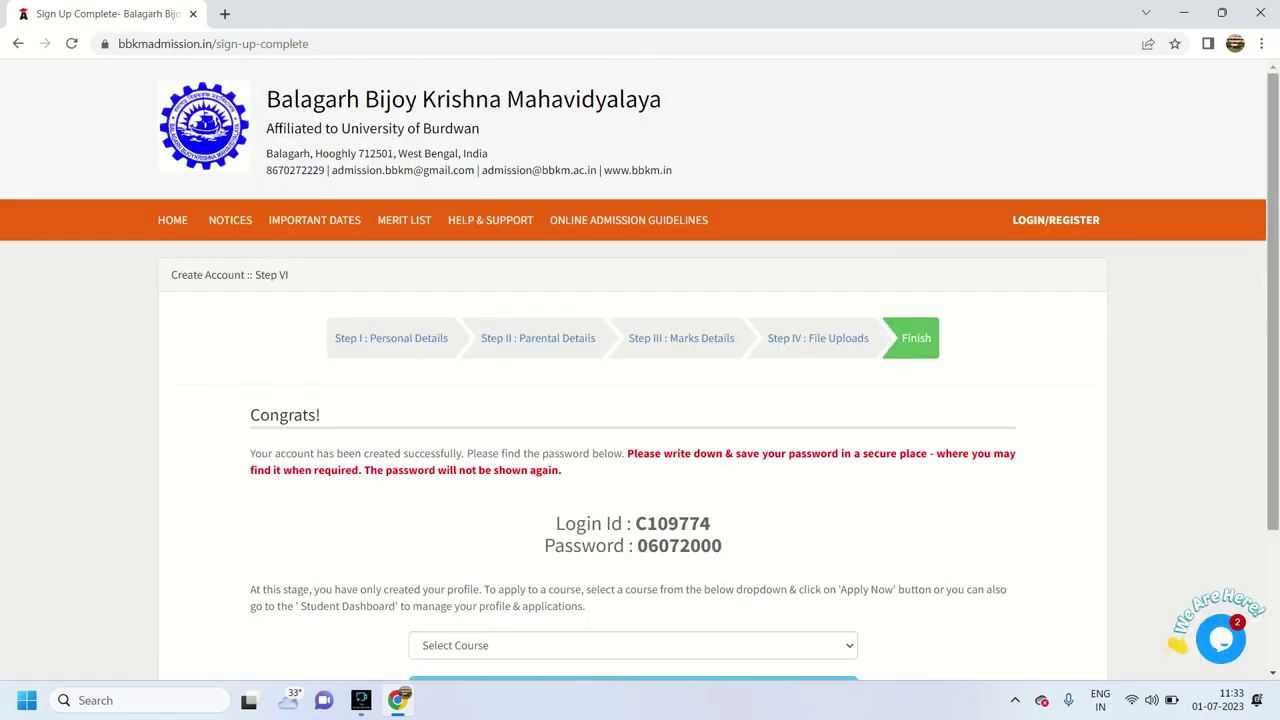
# Select 4 Years B.A(Honours) Bengali Major as the course and go to the Student Dashboard
pyautogui.scroll(-1, 640, 400)
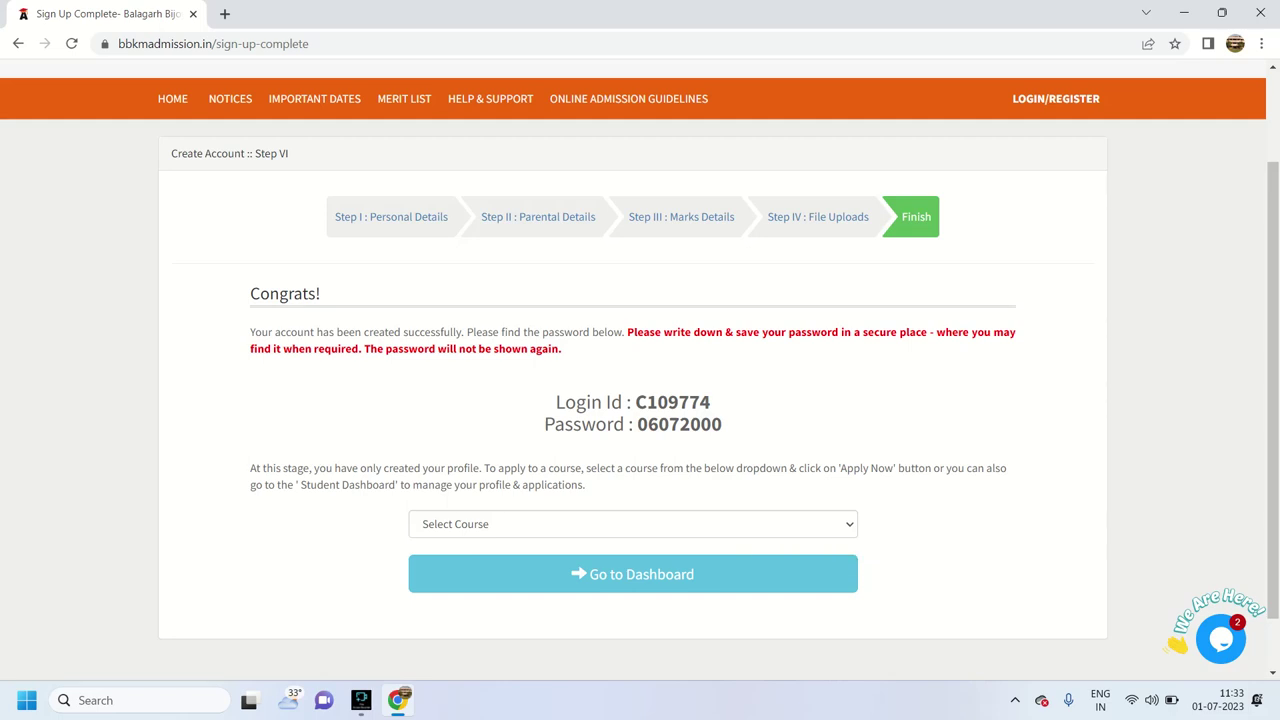
pyautogui.click(632, 524)
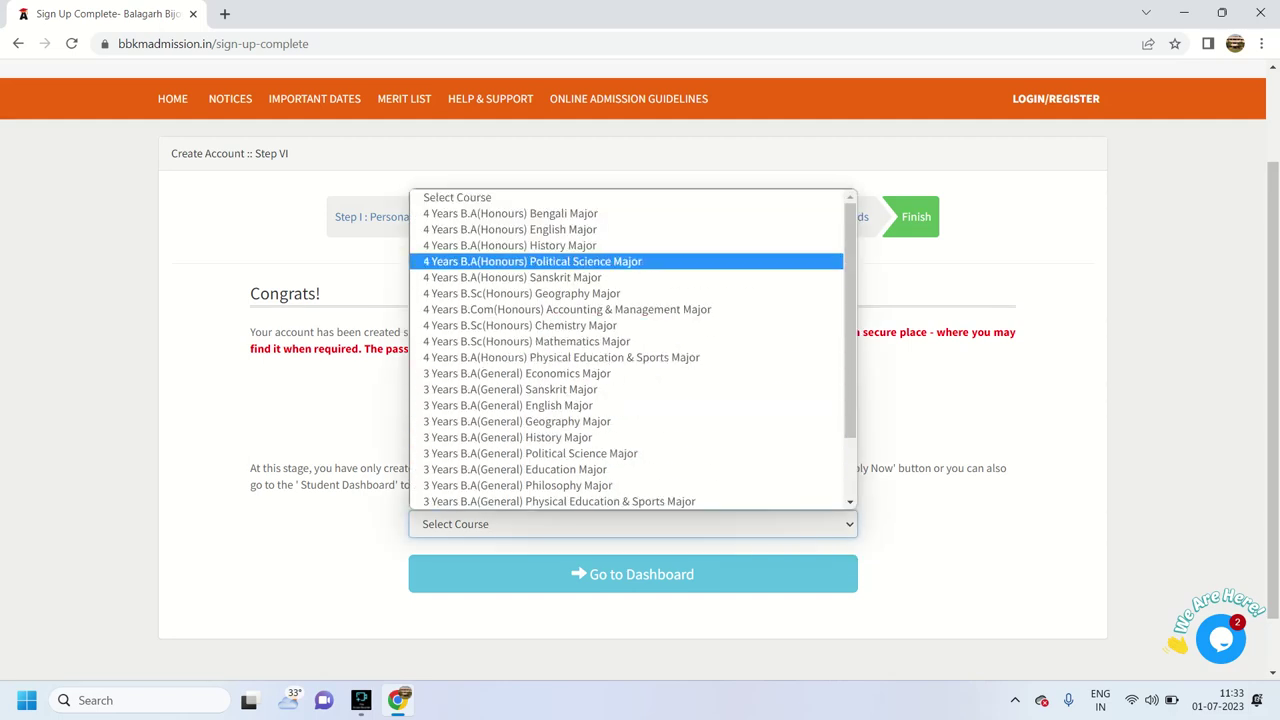
pyautogui.press('Up')
pyautogui.press('Up')
pyautogui.press('Up')
pyautogui.press('Return')
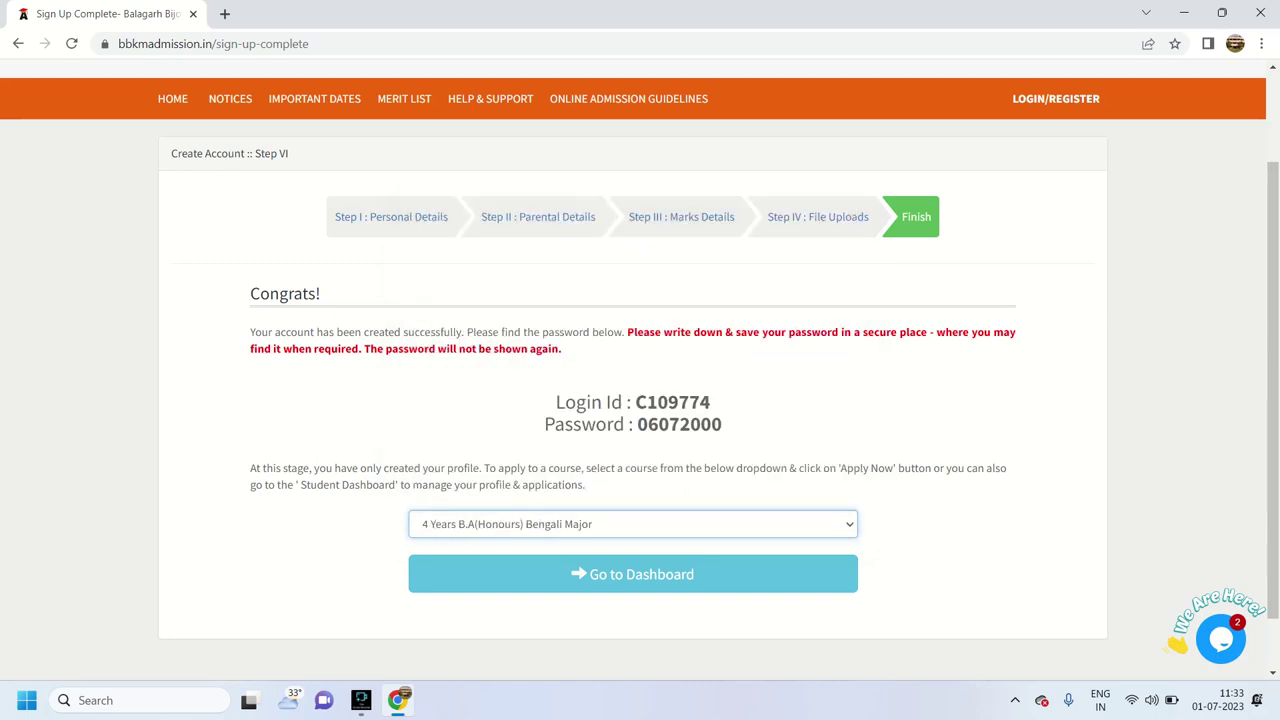
pyautogui.press('Tab')
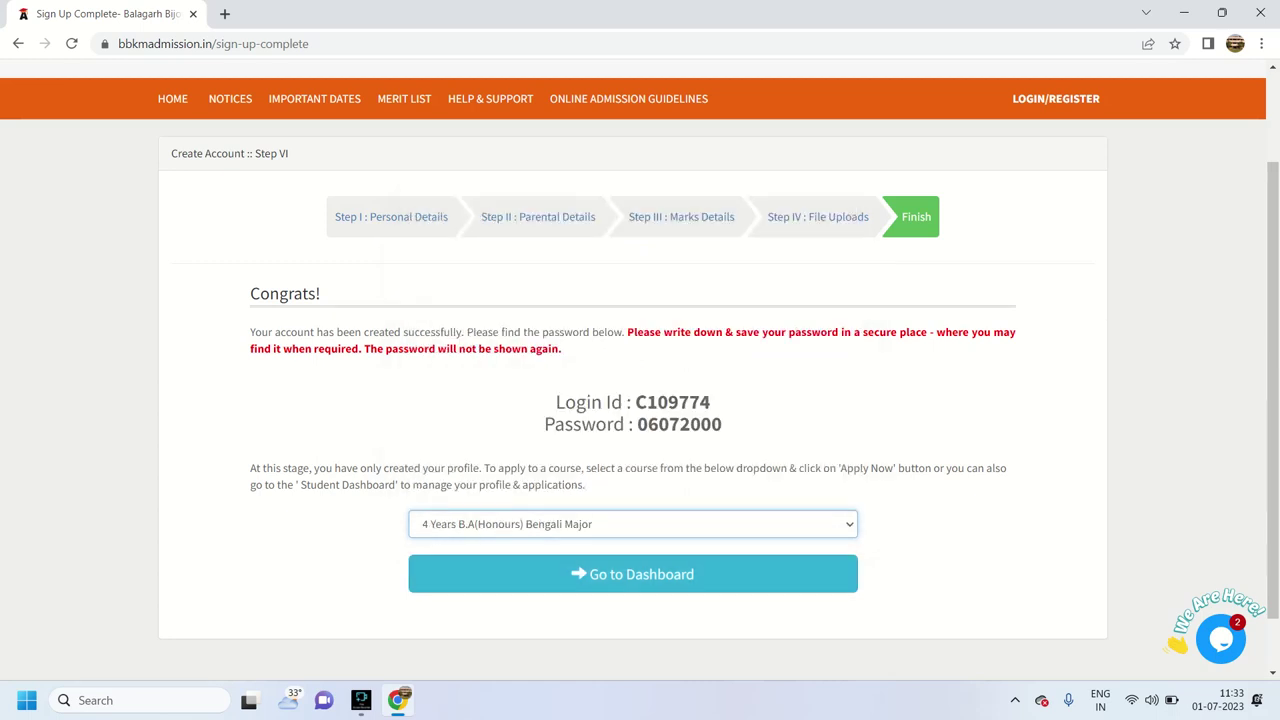
pyautogui.press('Return')
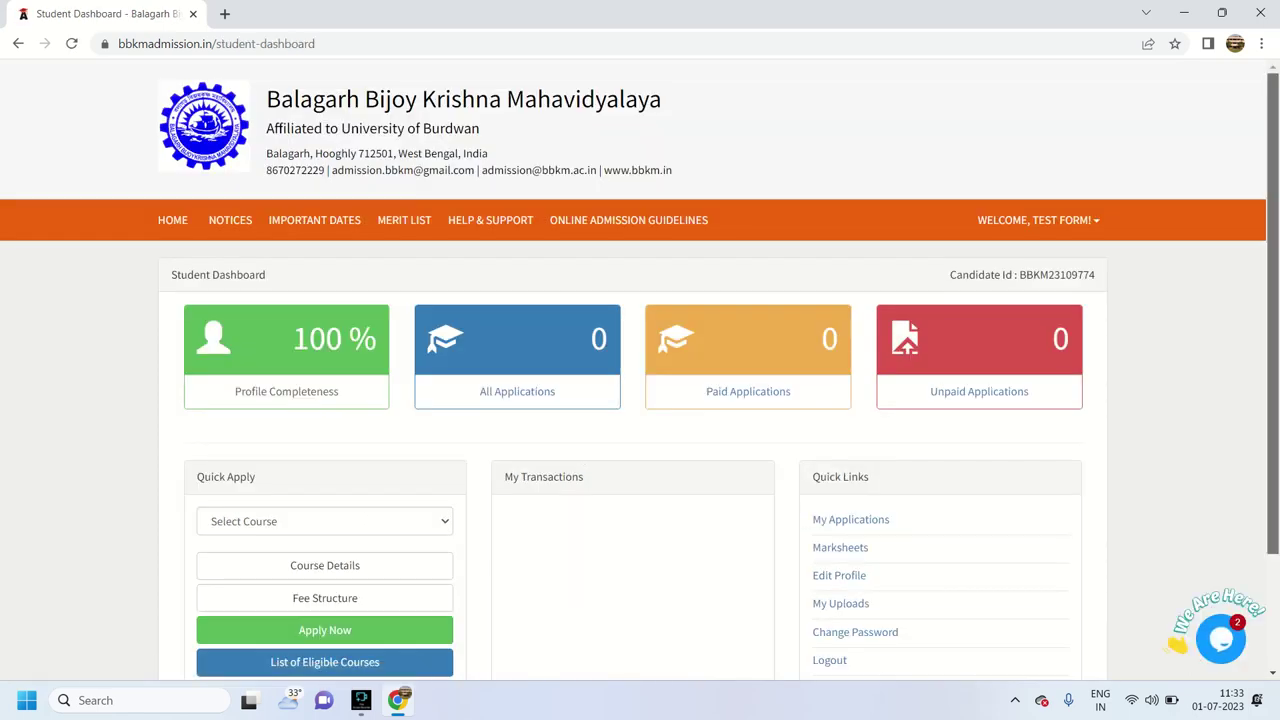
# Quick-apply for 4 Years B.A(Honours) Bengali Major and confirm to proceed to payment
pyautogui.scroll(-1, 640, 369)
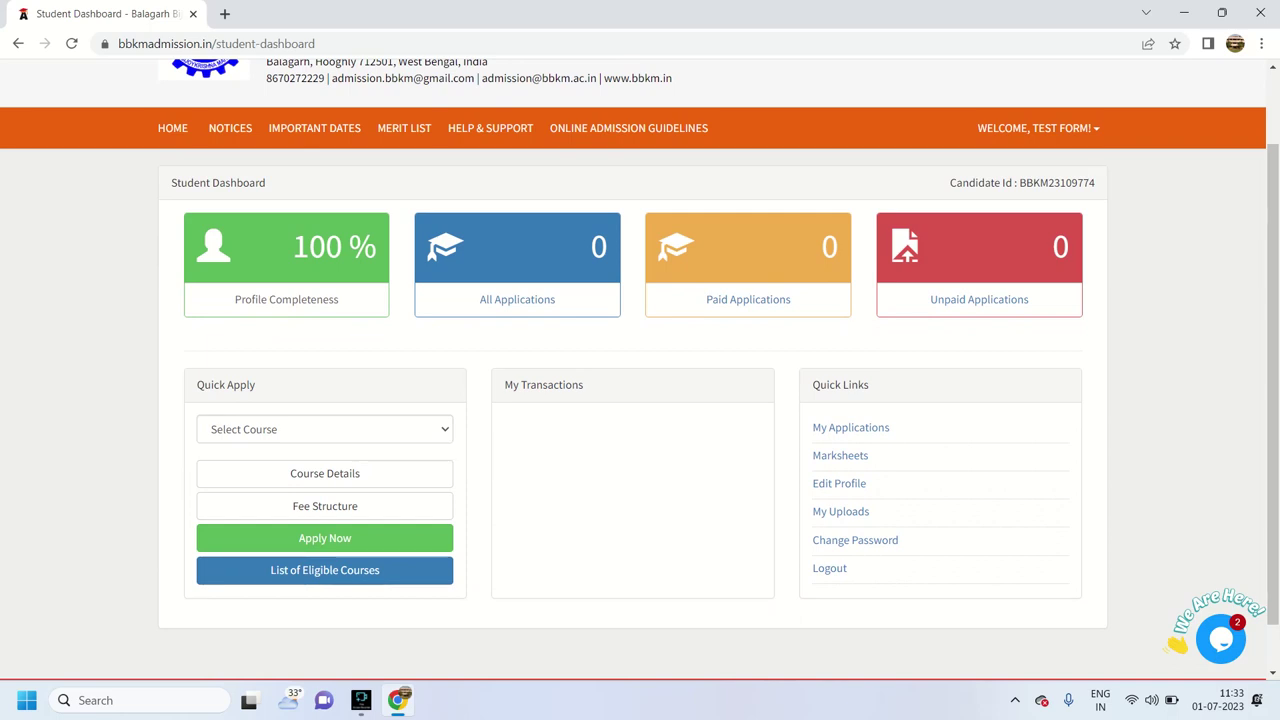
pyautogui.click(325, 429)
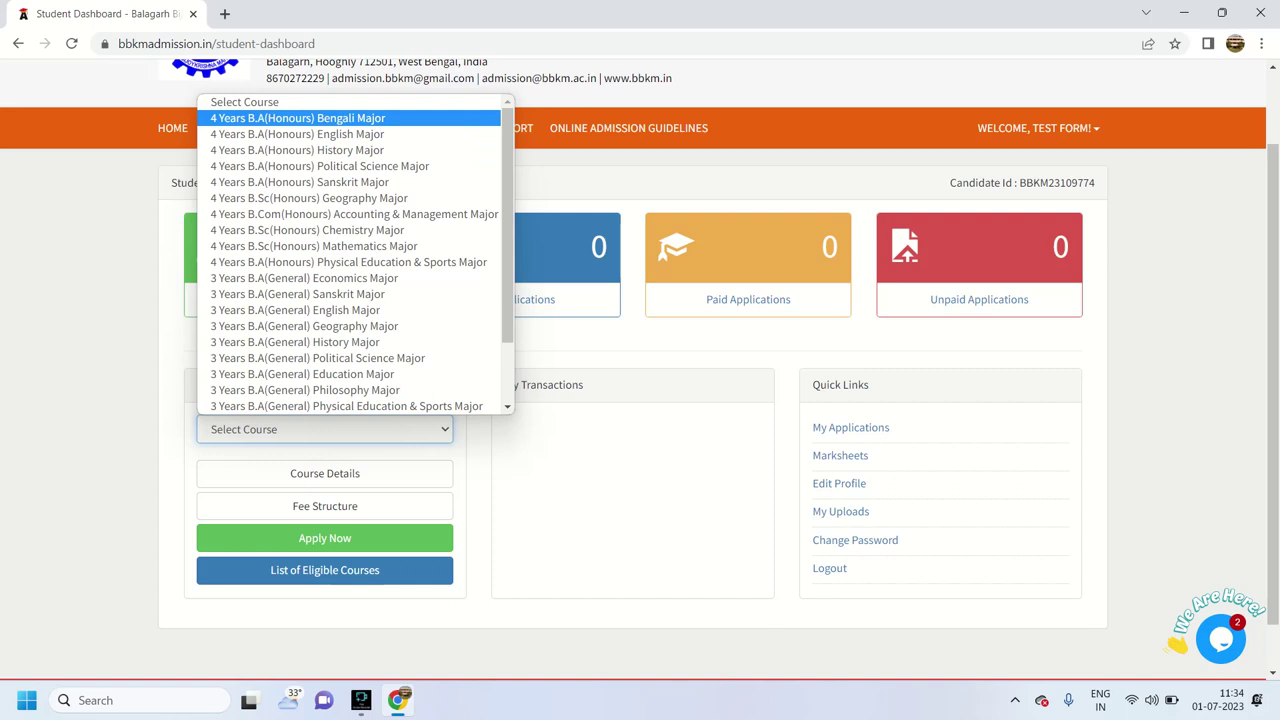
pyautogui.click(314, 118)
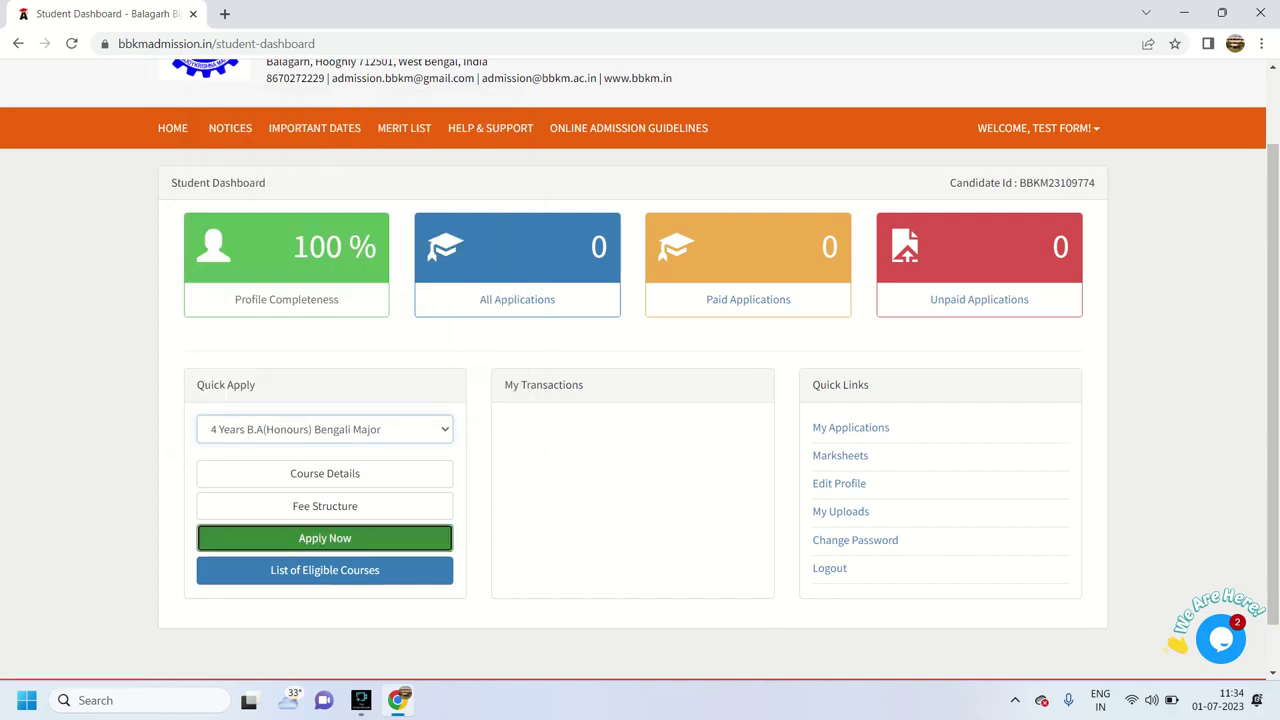
pyautogui.click(324, 538)
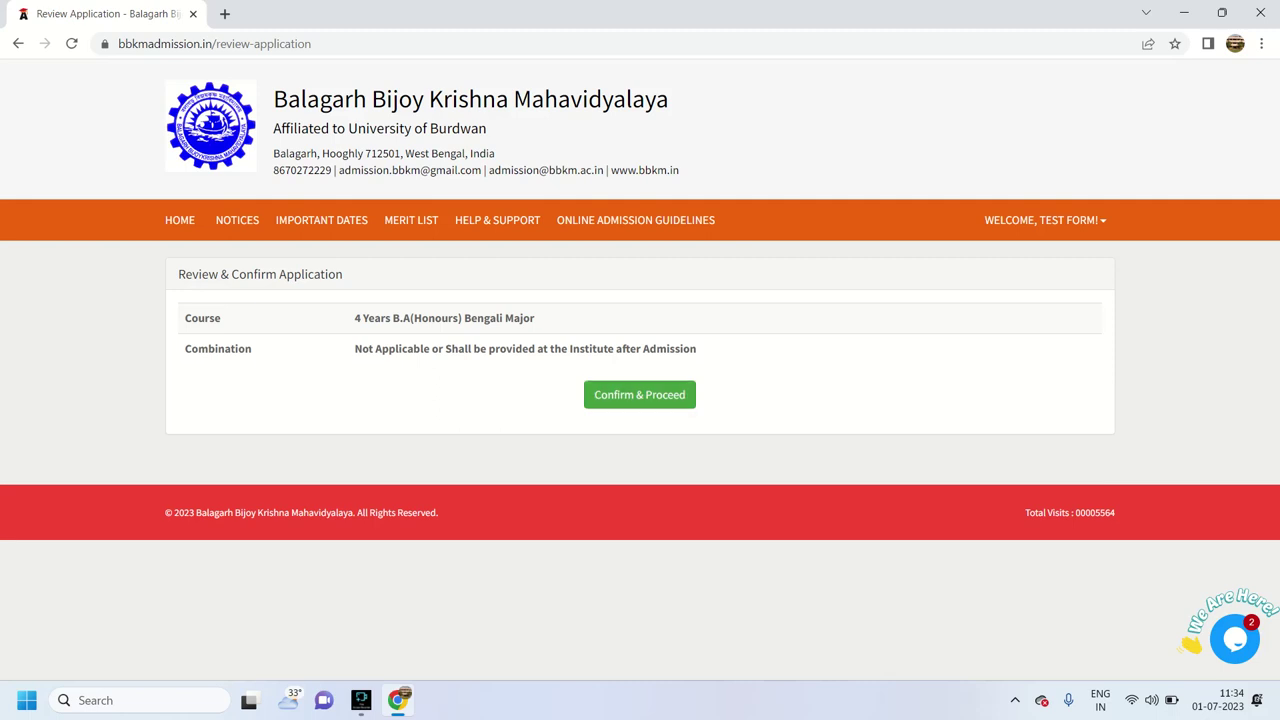
pyautogui.click(639, 394)
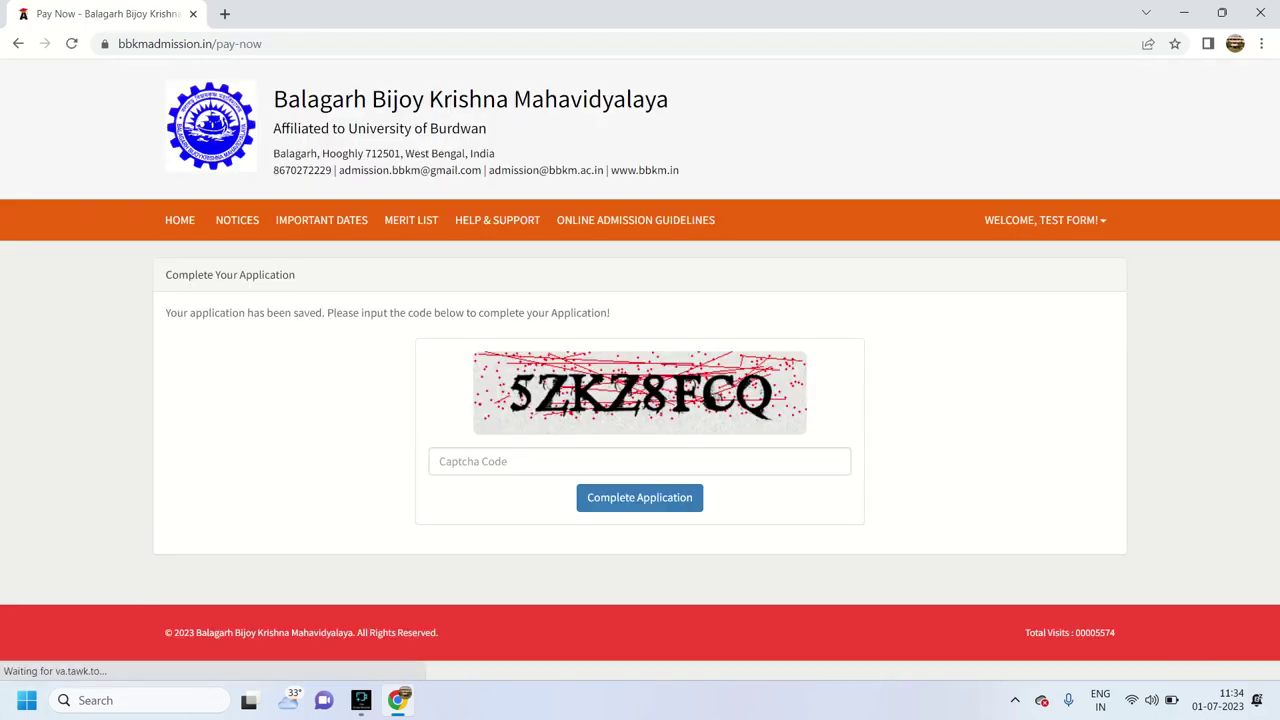
# Enter the displayed captcha code, complete the application, and dismiss the Paid confirmation alert
pyautogui.click(639, 461)
pyautogui.write('5ZKZ8')
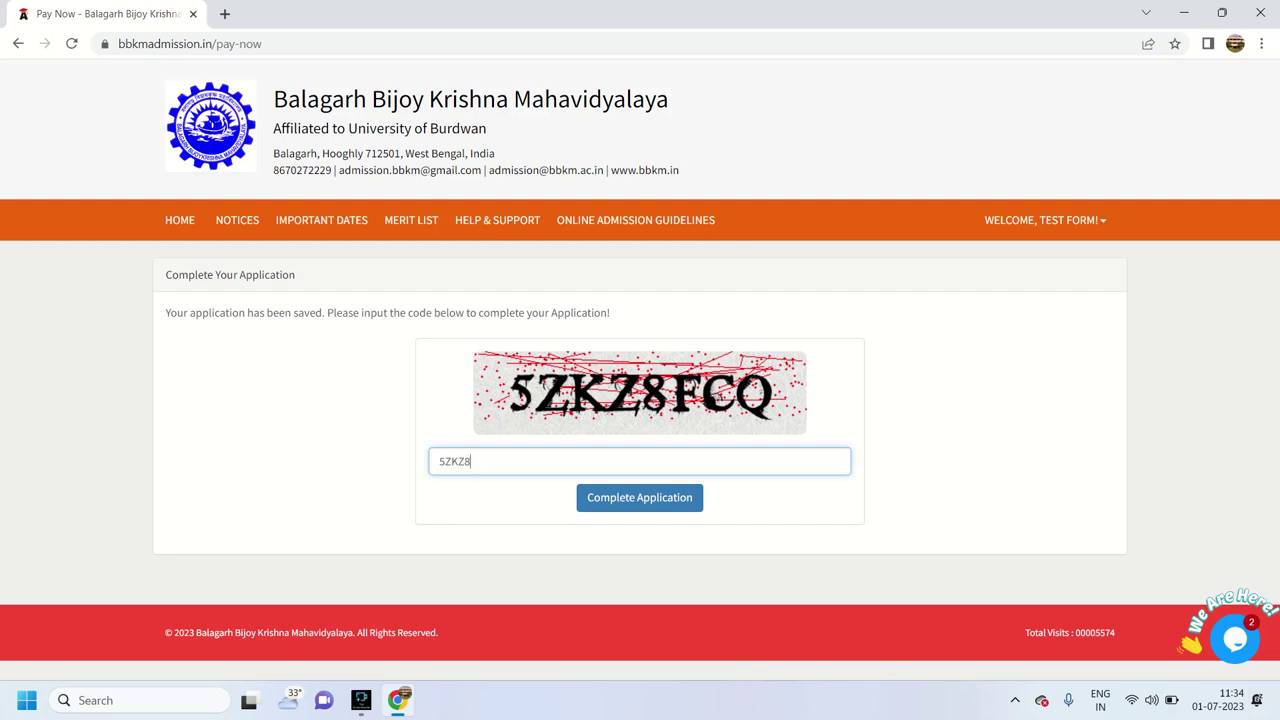
pyautogui.write('FCQ')
pyautogui.press('Return')
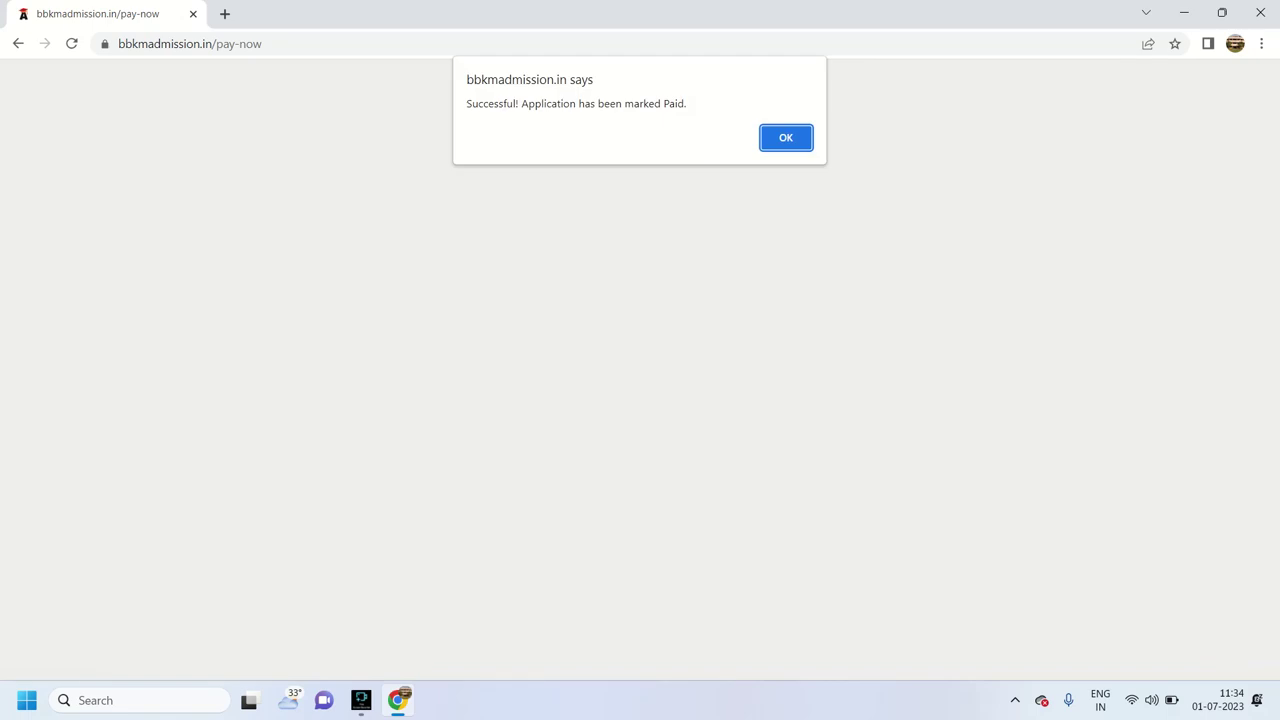
pyautogui.press('Return')
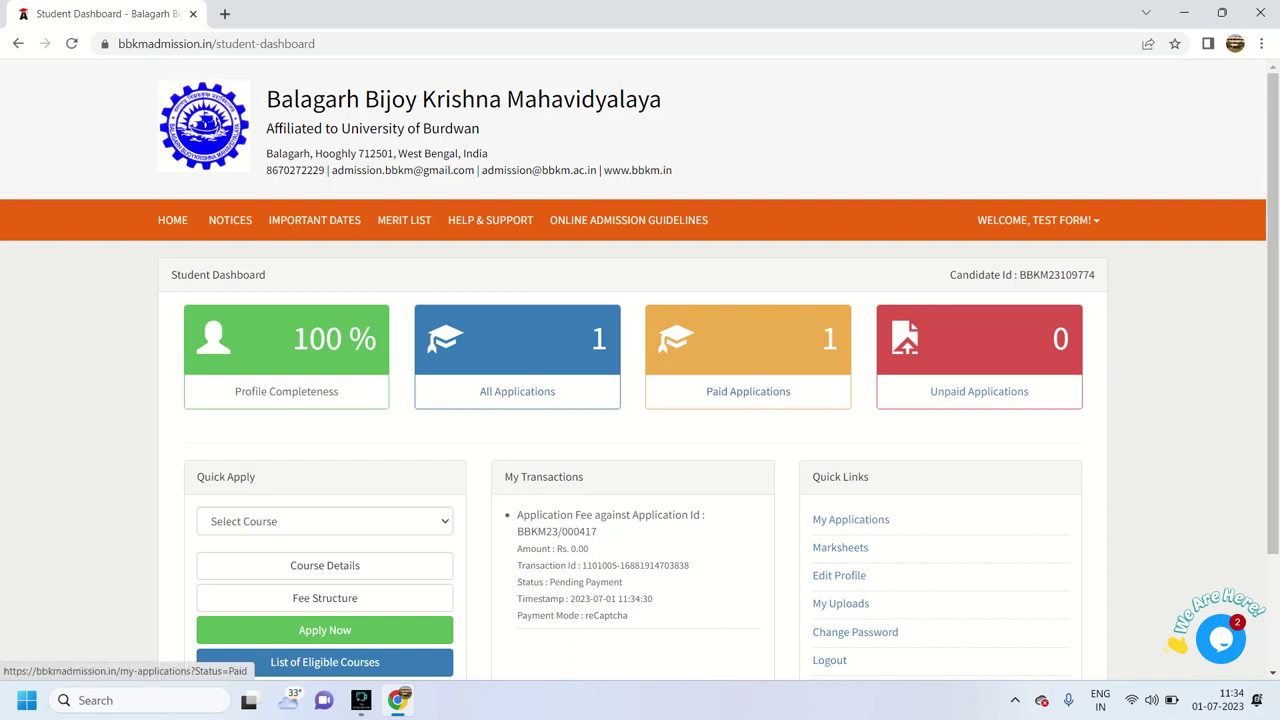
# From the Paid applications list, open the Bengali application's printable form
pyautogui.click(748, 391)
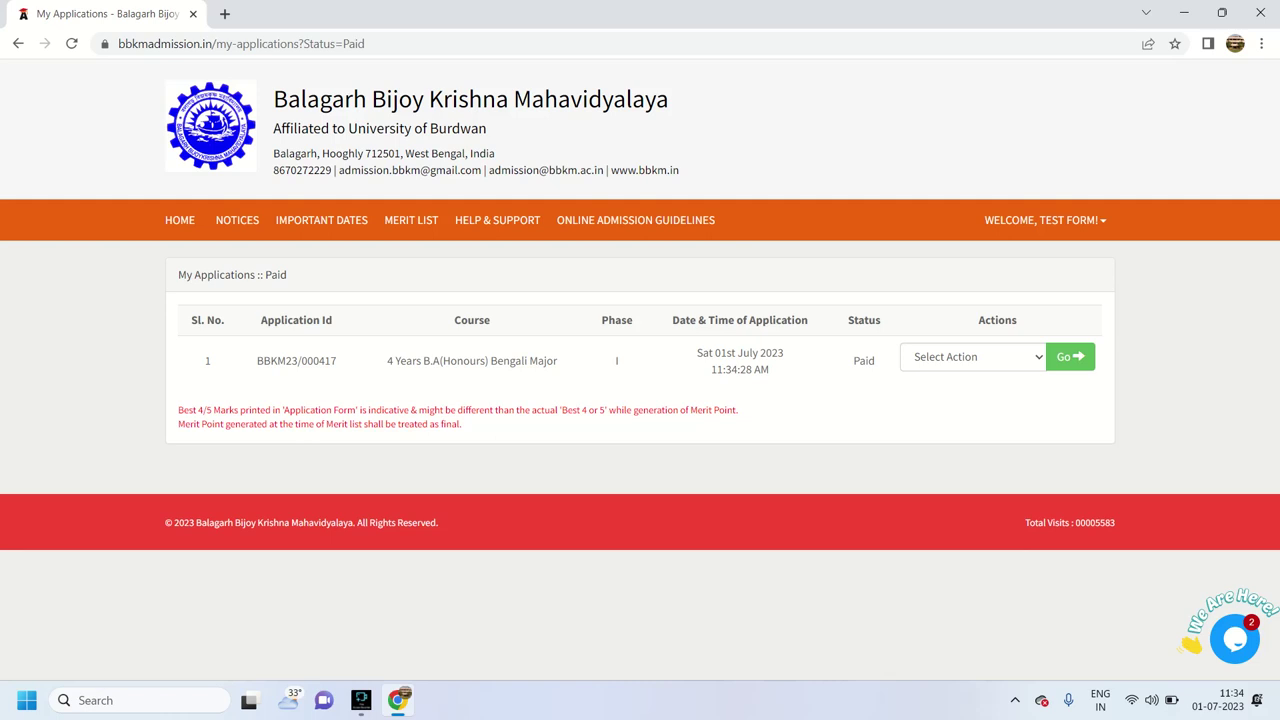
pyautogui.click(972, 357)
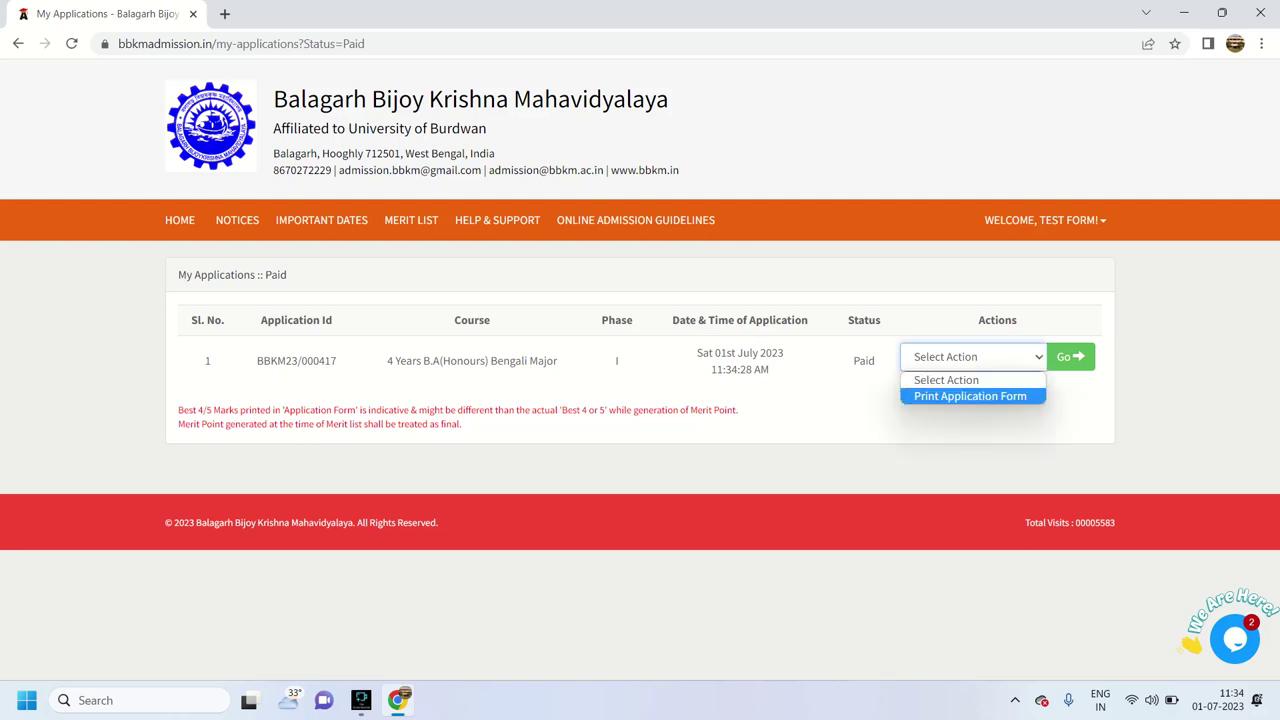
pyautogui.click(970, 396)
pyautogui.click(1070, 357)
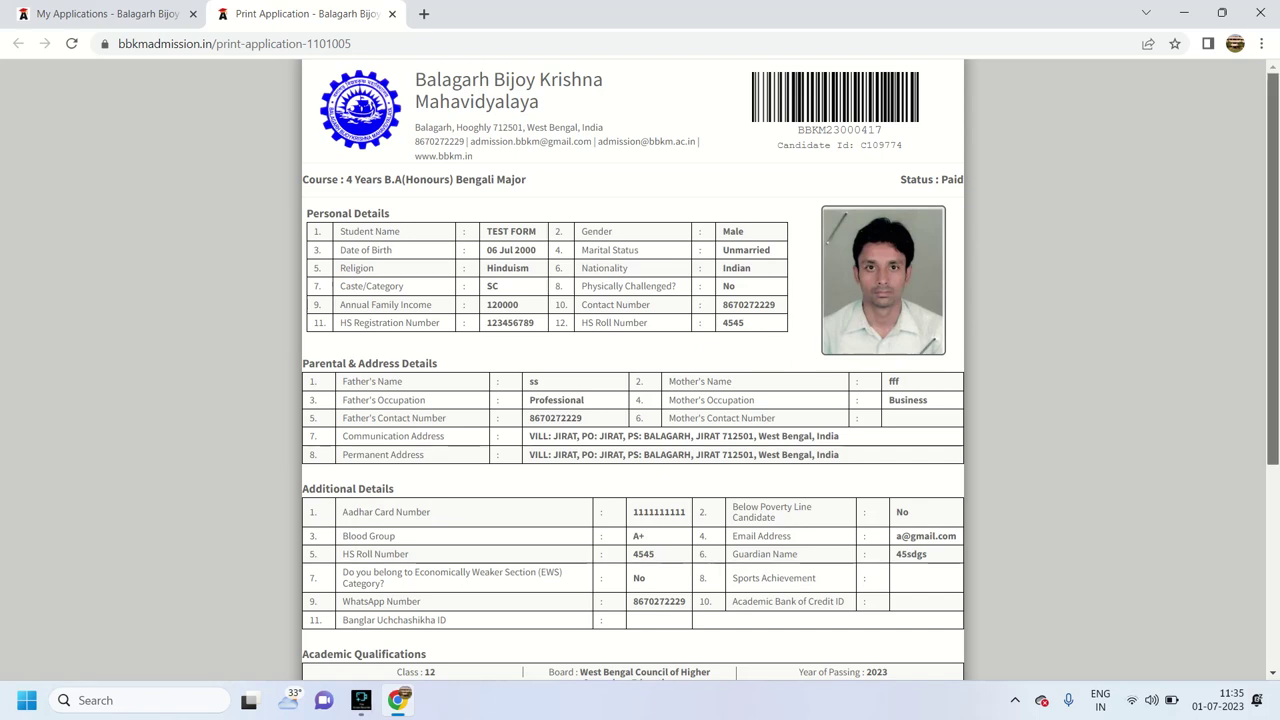
# Scroll through the printable form, close its tab, and return to the portal's account menu
pyautogui.scroll(-3, 640, 370)
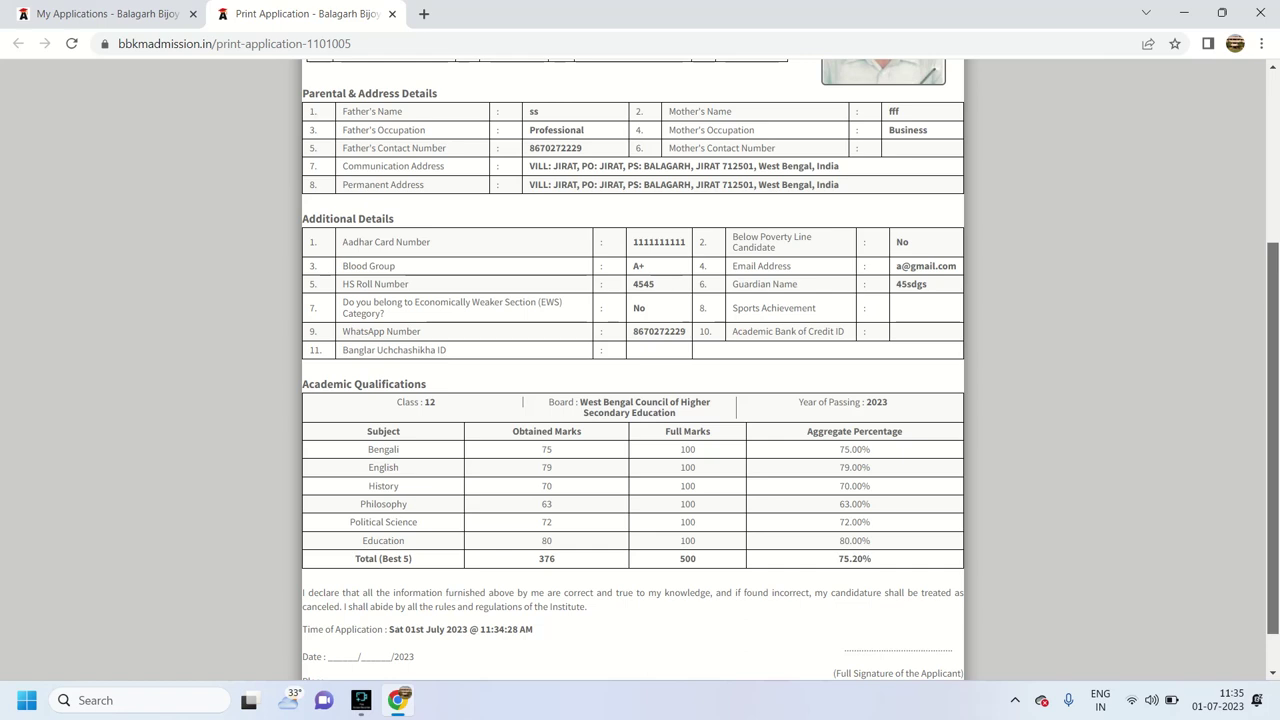
pyautogui.scroll(-1, 640, 370)
pyautogui.scroll(3, 640, 370)
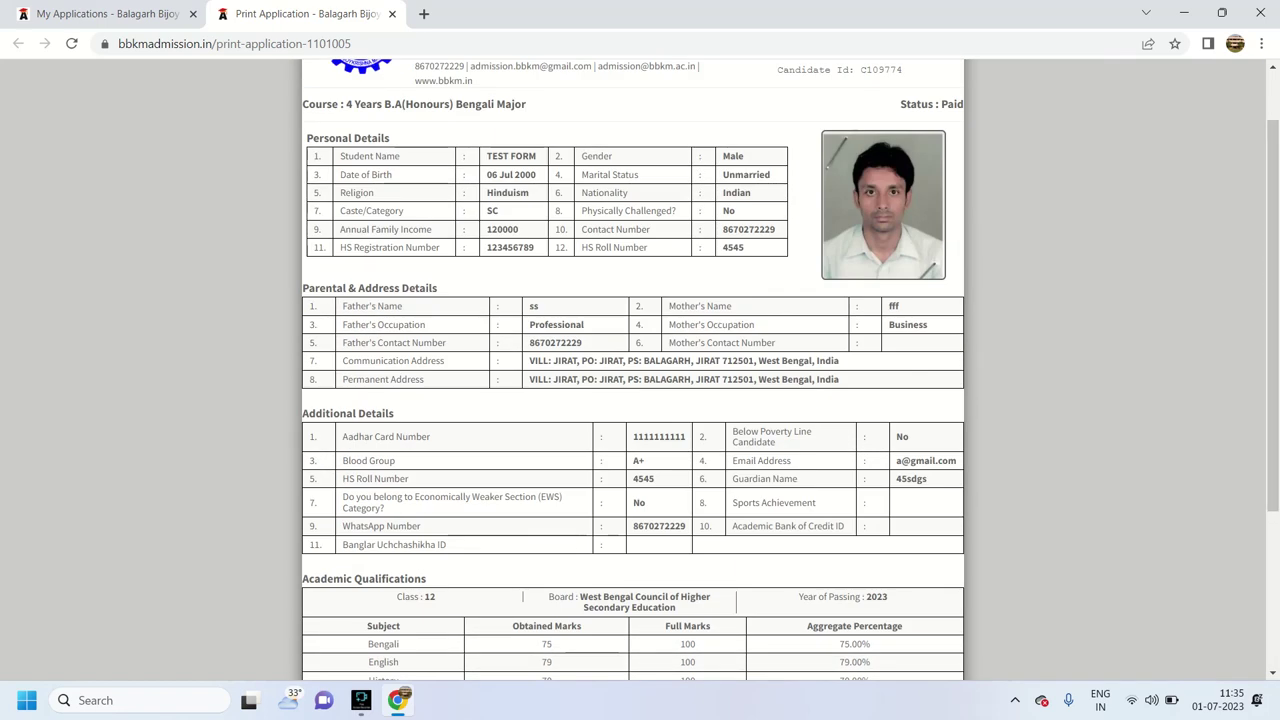
pyautogui.hotkey('ctrl', 'w')
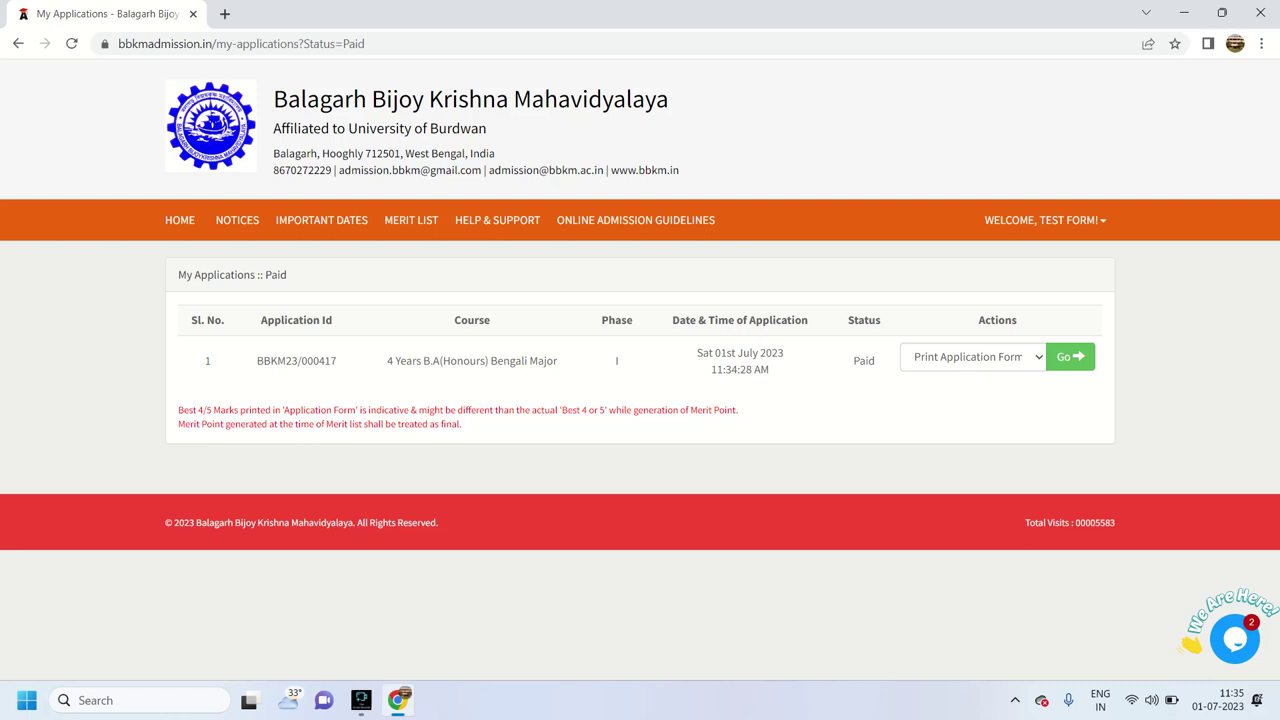
pyautogui.click(1045, 220)
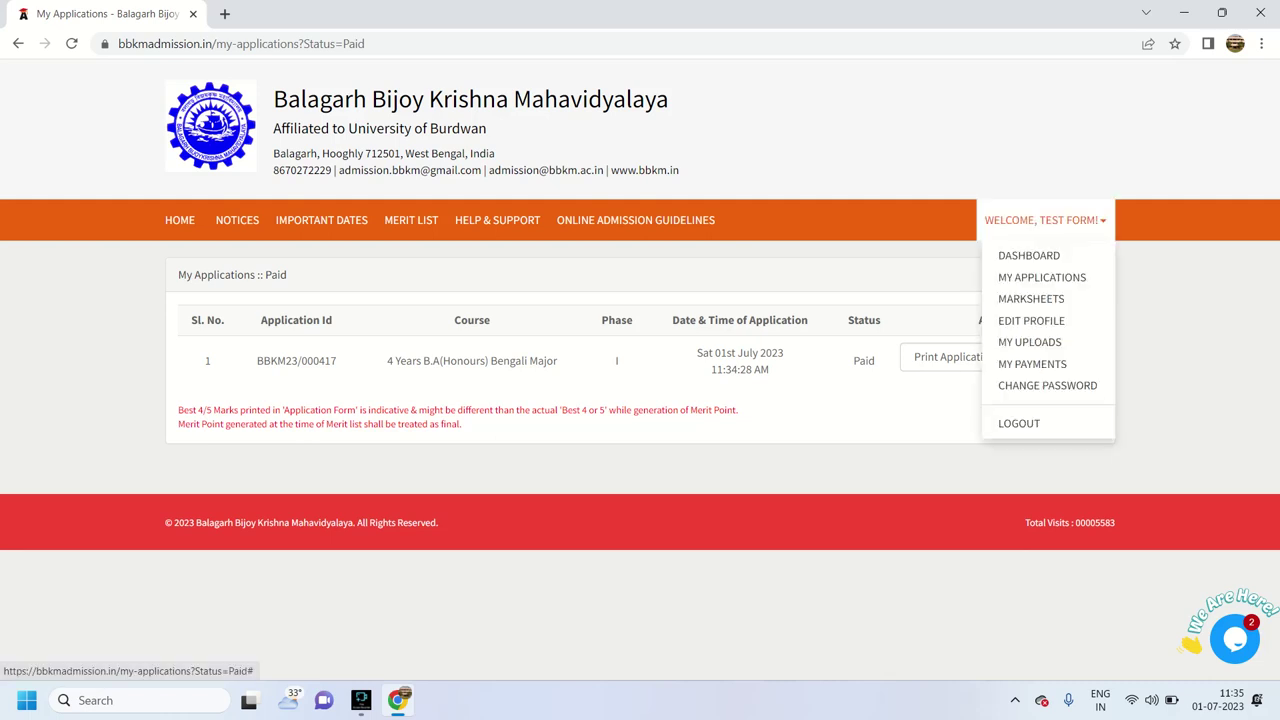
# From the dashboard, pick 4 Years B.A(Honours) English Major and click Apply Now without confirming
pyautogui.click(1029, 255)
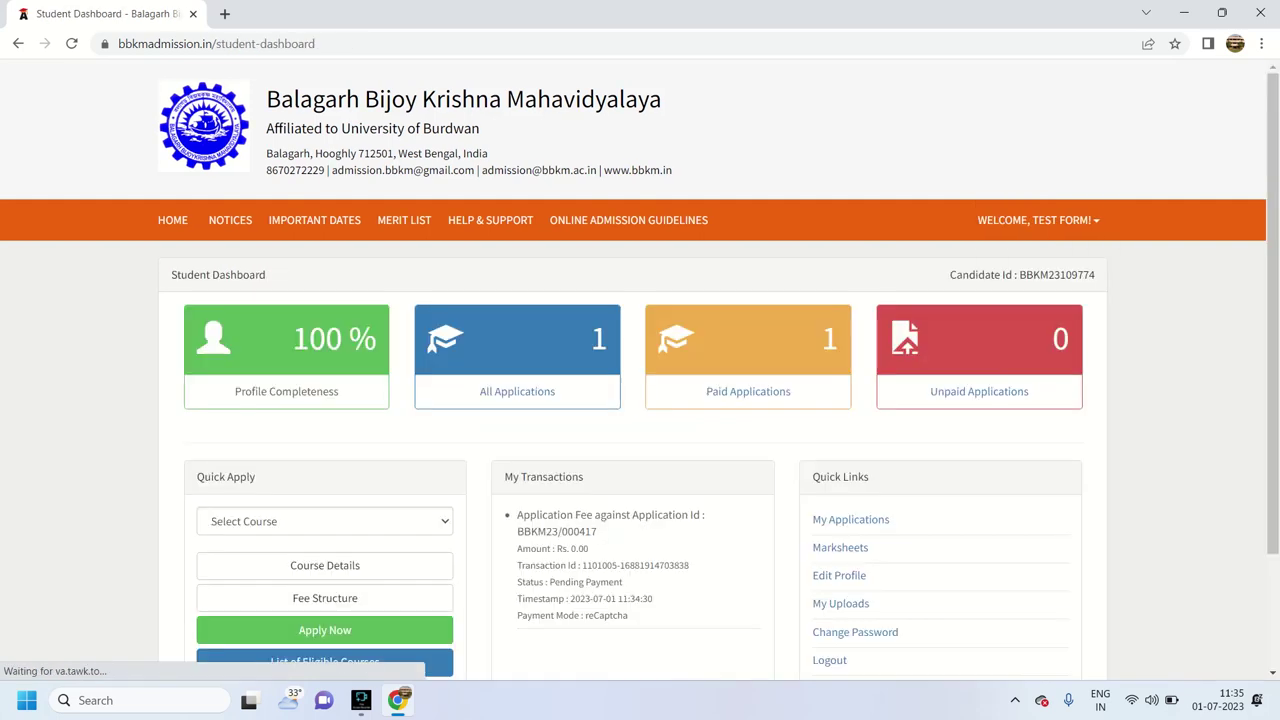
pyautogui.click(325, 521)
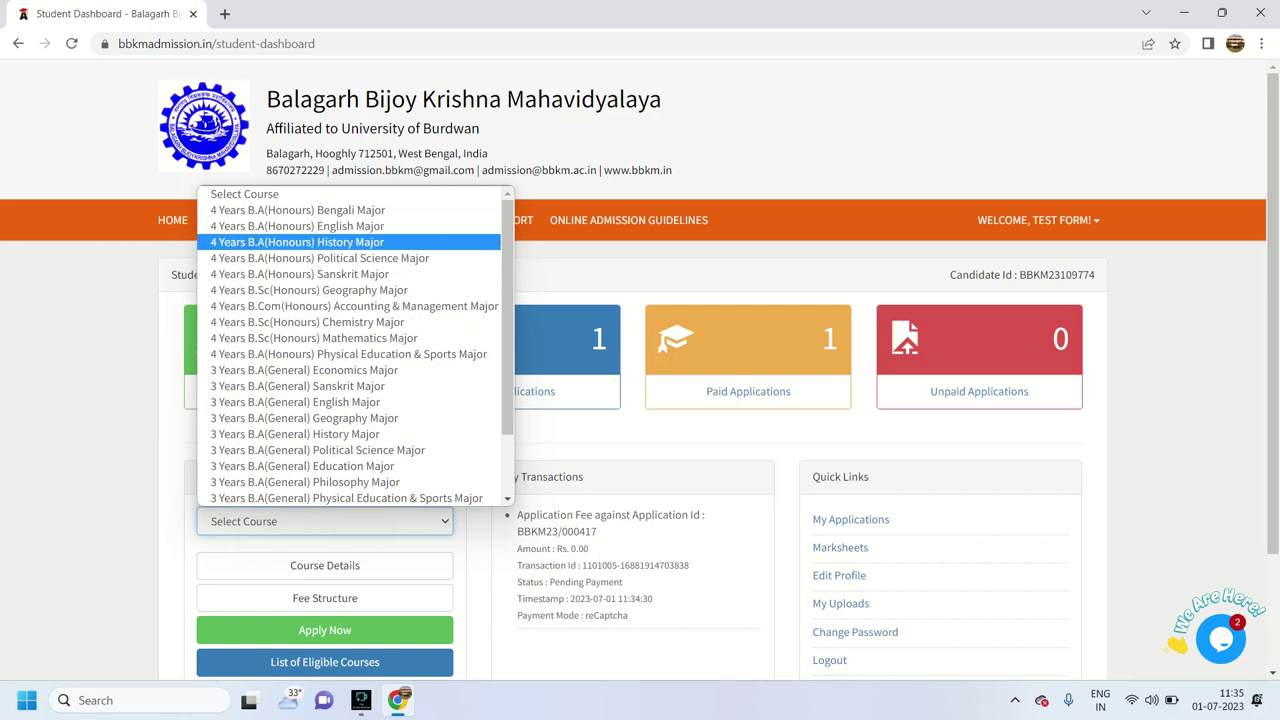
pyautogui.click(310, 225)
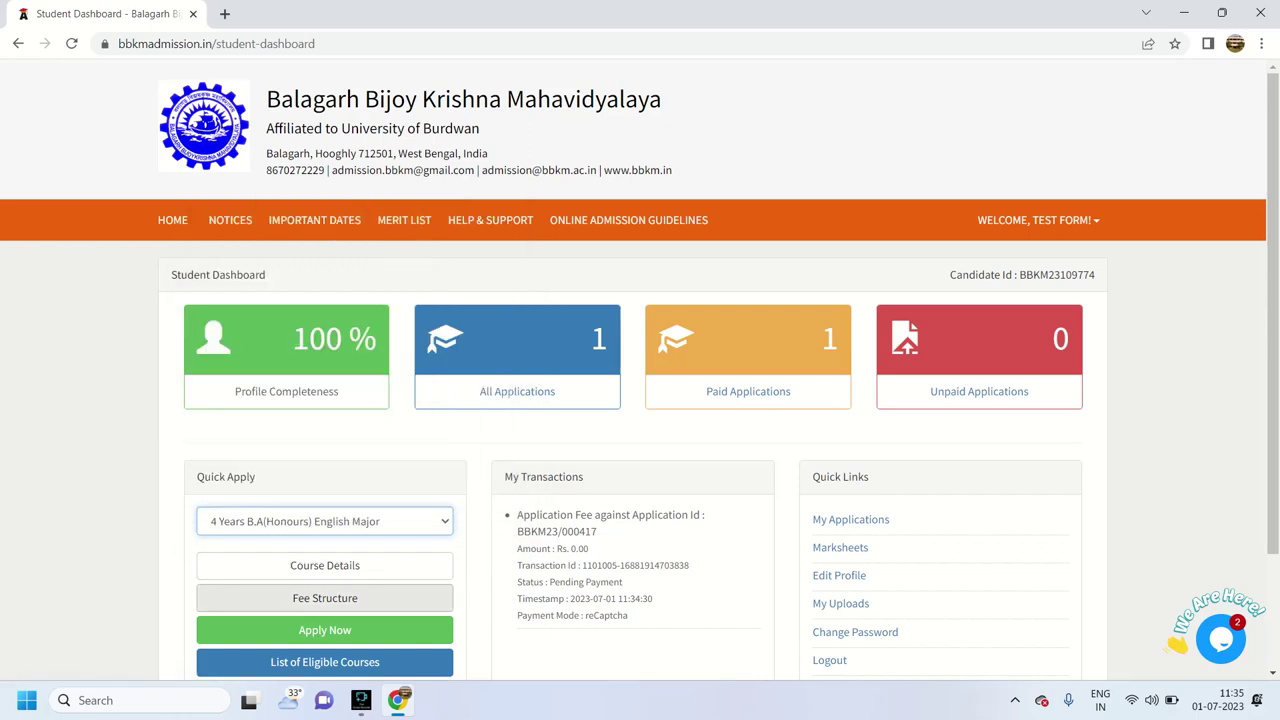
pyautogui.click(325, 630)
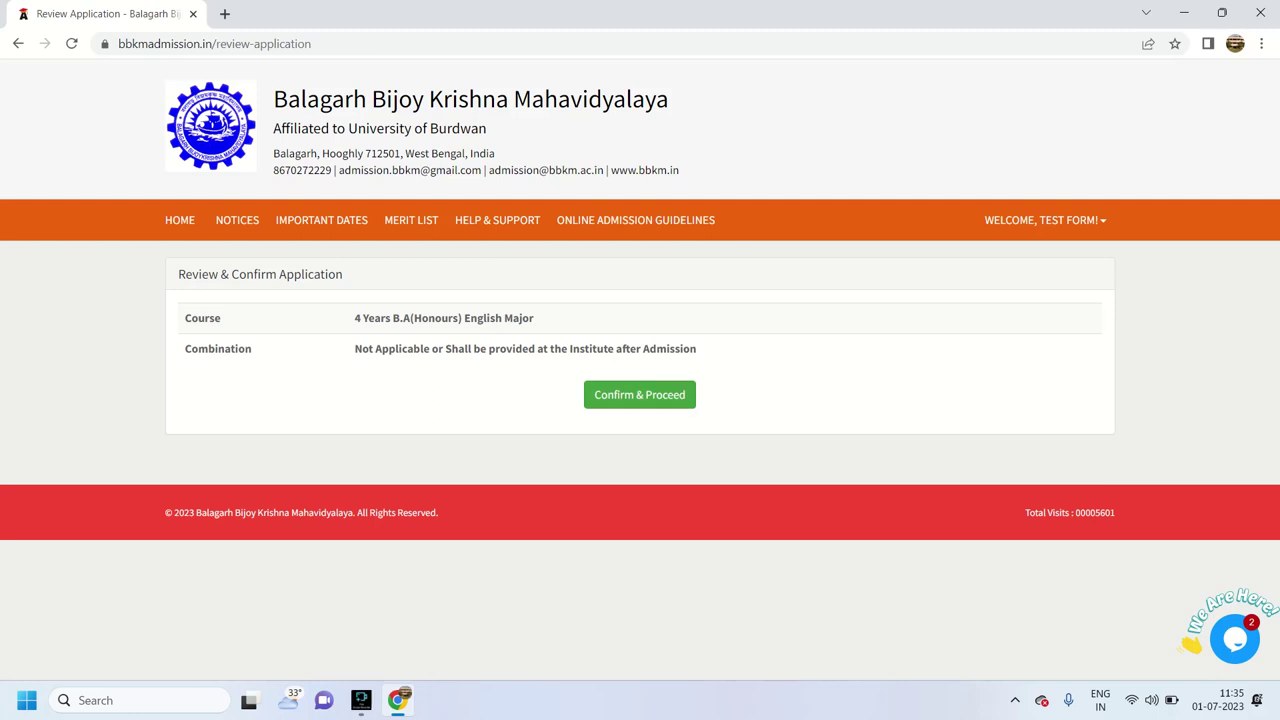
# Retry Apply Now from the dashboard, then open My Applications, which lists only the Bengali application
pyautogui.click(1045, 220)
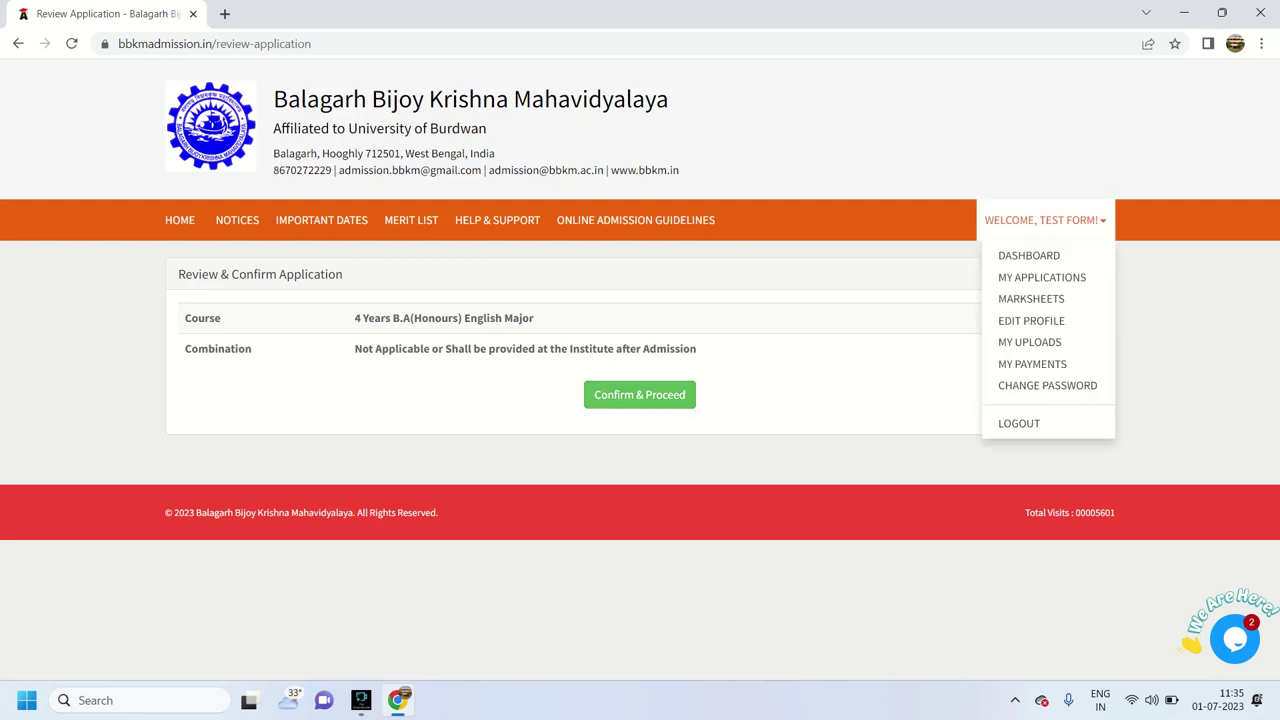
pyautogui.click(1028, 255)
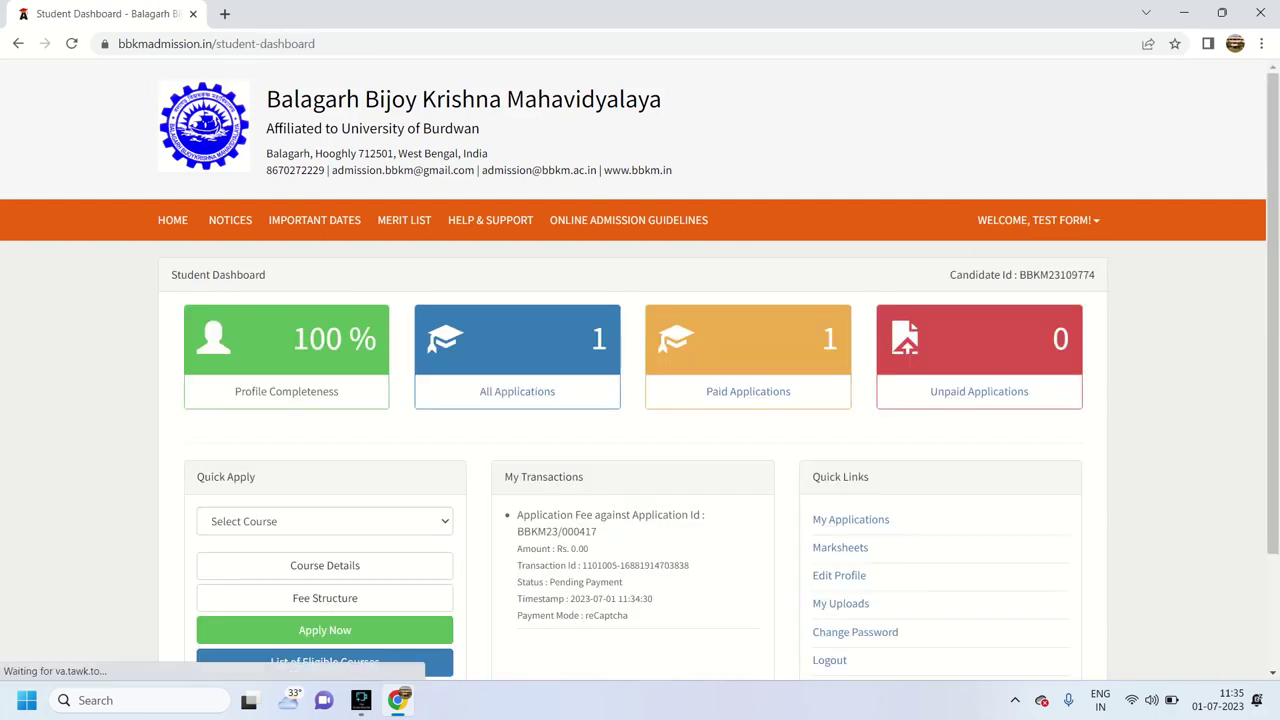
pyautogui.click(324, 521)
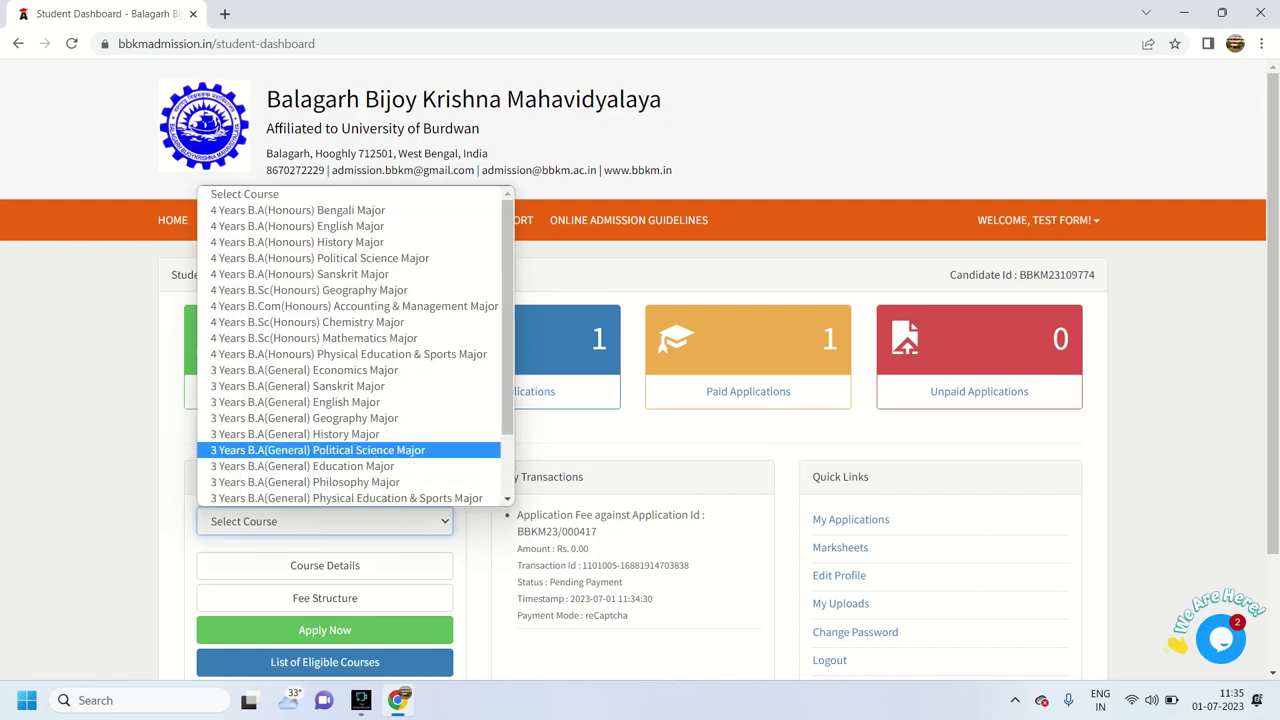
pyautogui.press('Escape')
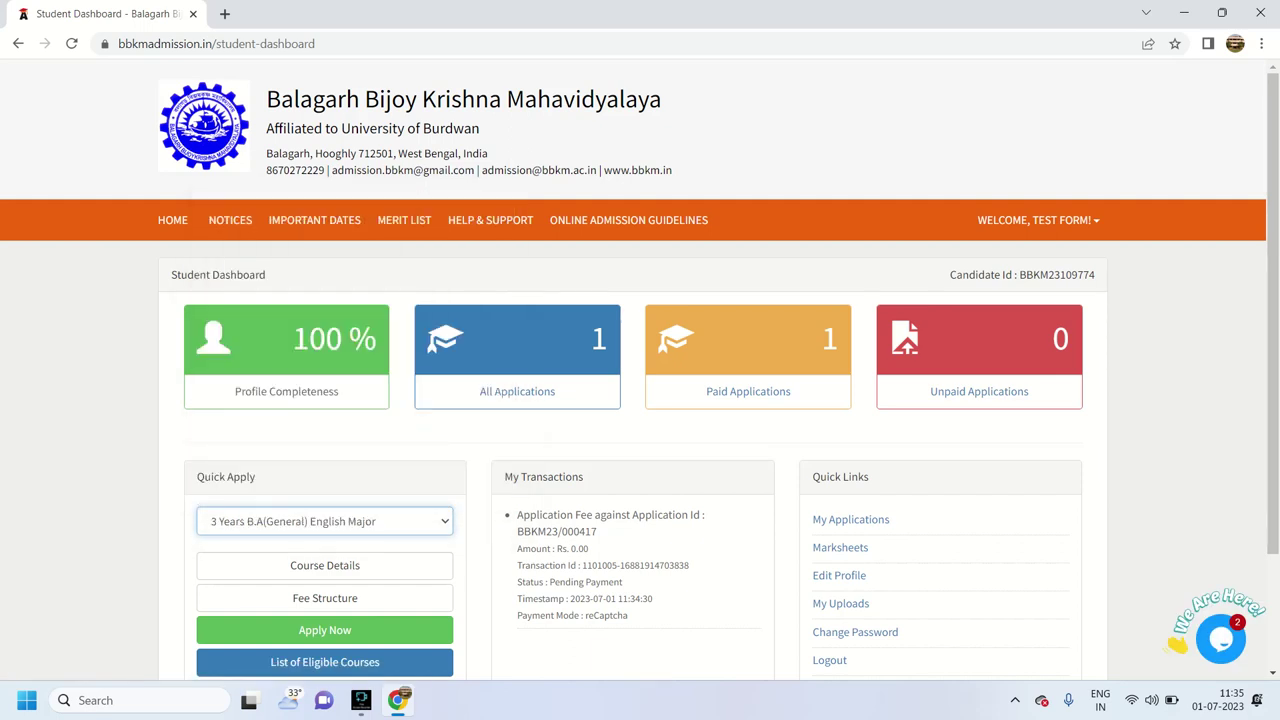
pyautogui.click(324, 630)
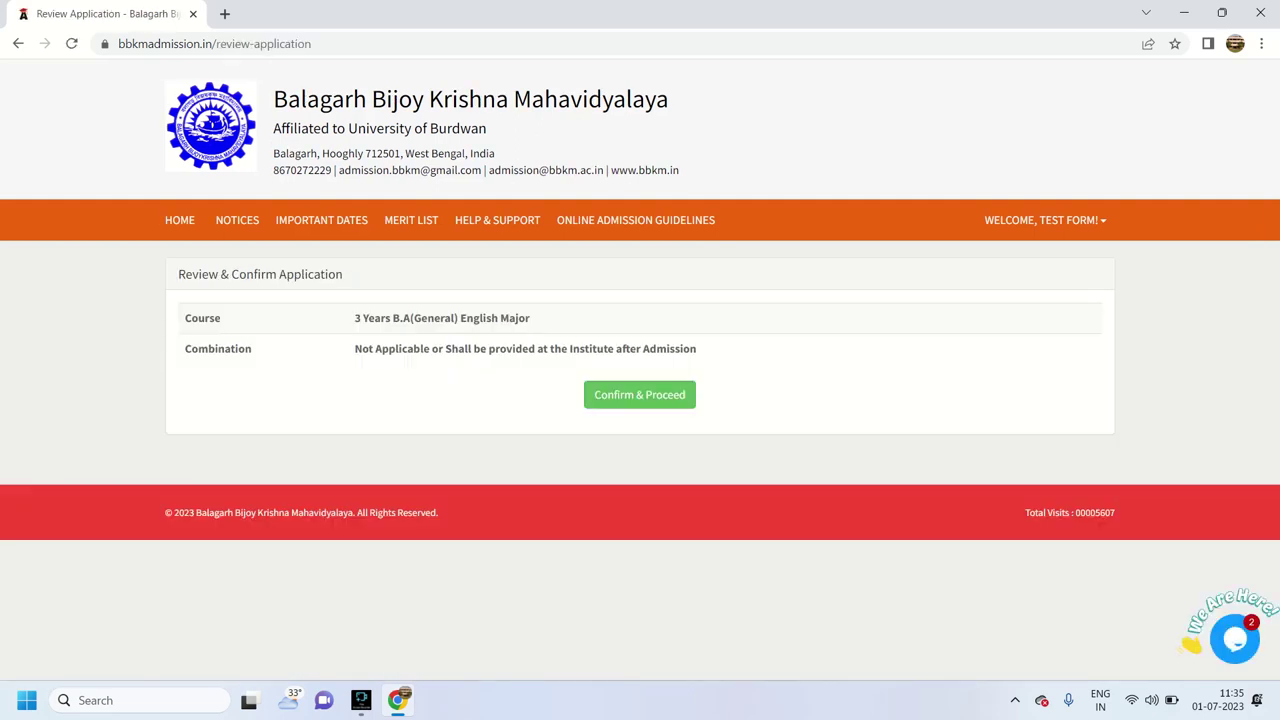
pyautogui.click(1045, 220)
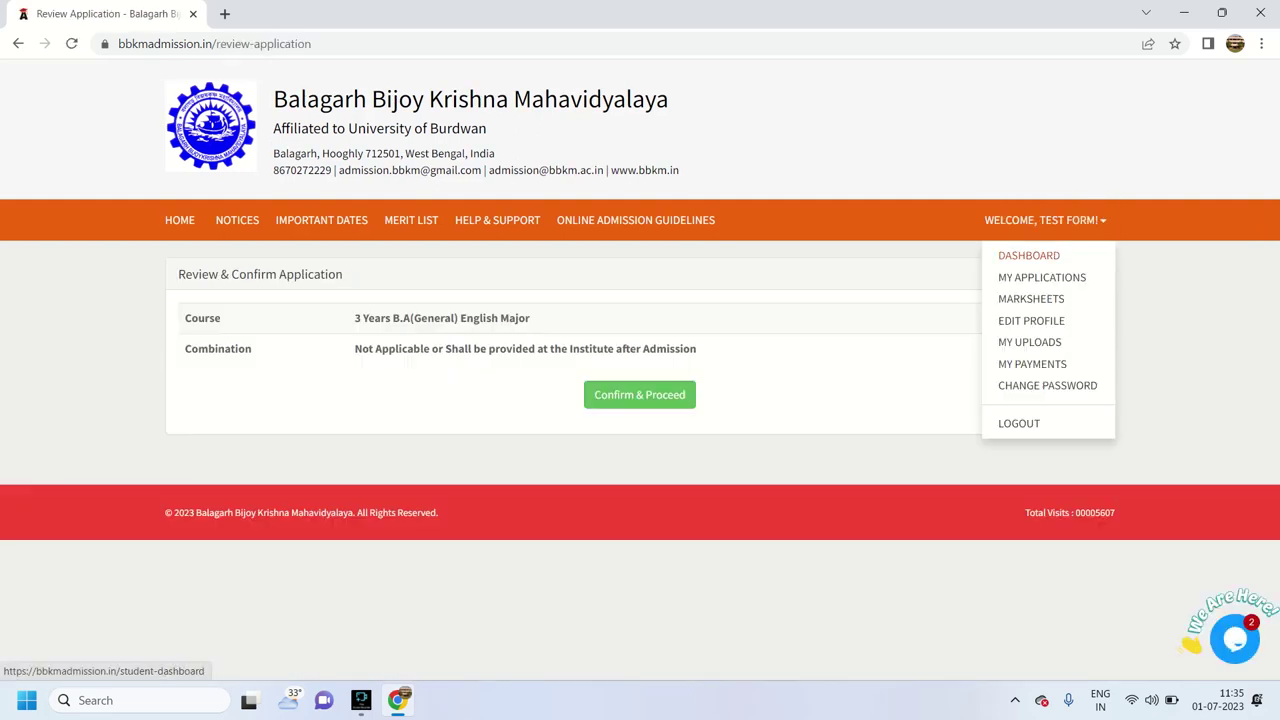
pyautogui.click(1042, 277)
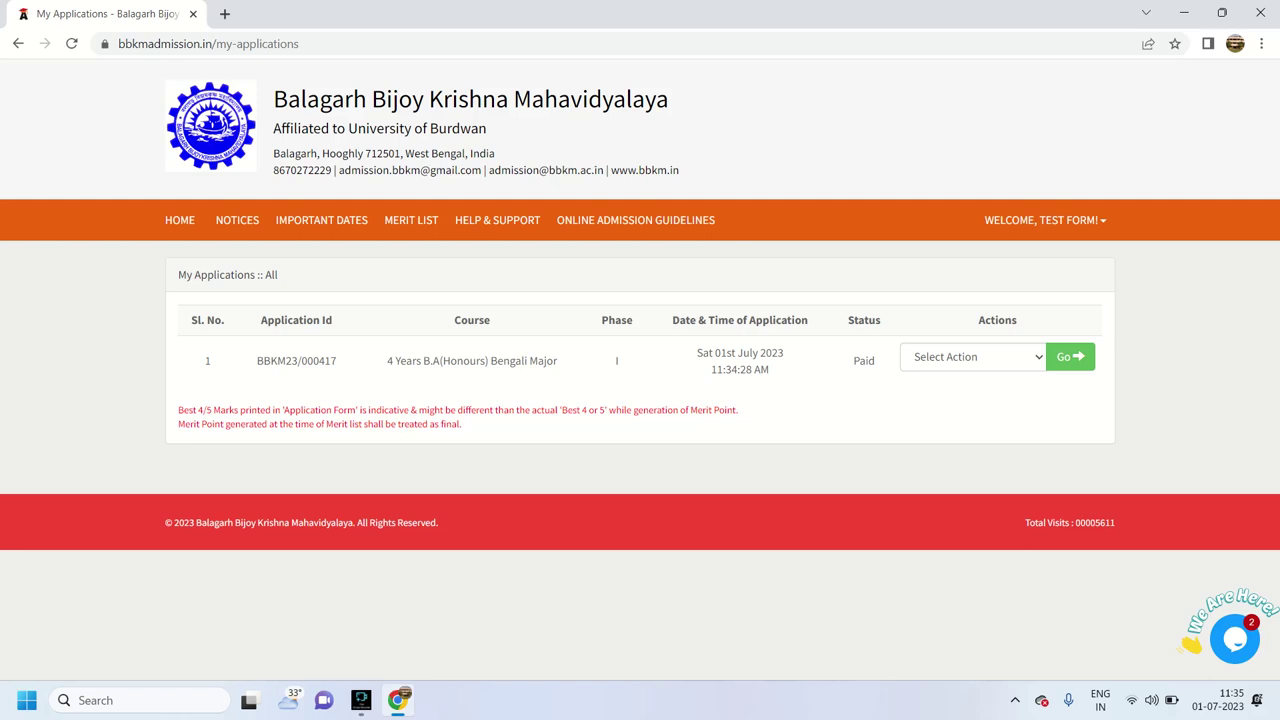
pyautogui.click(180, 220)
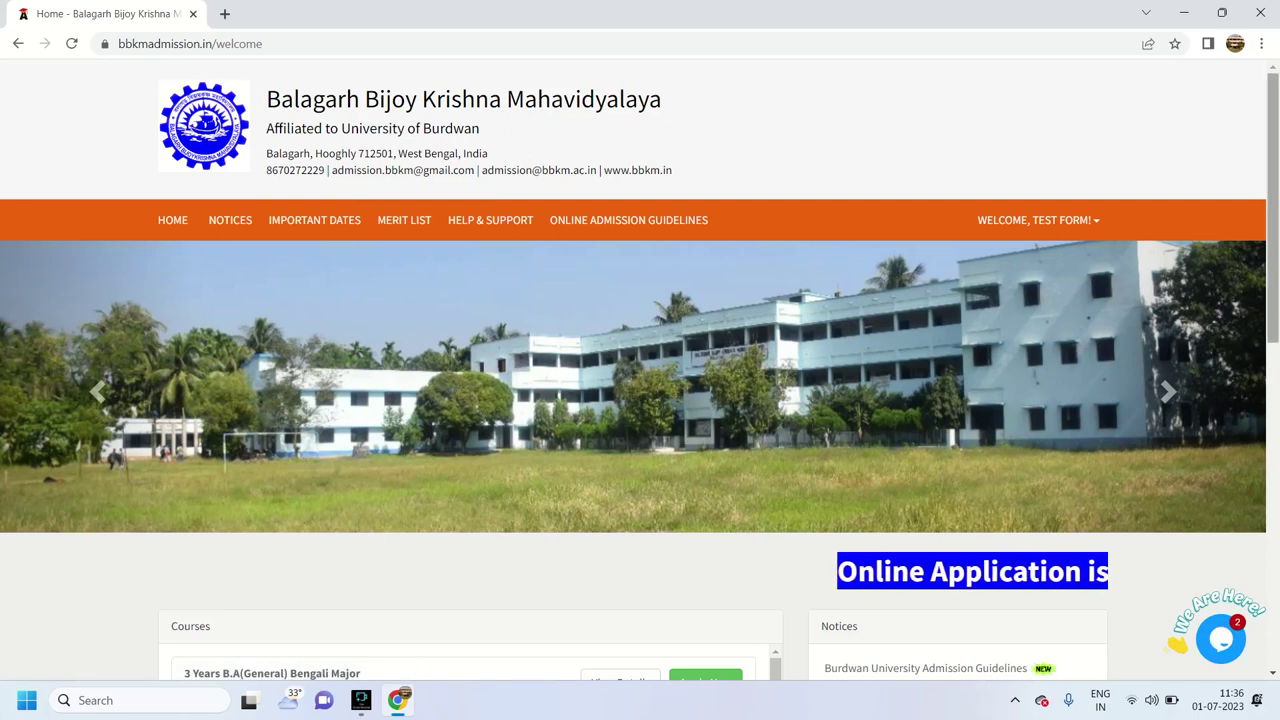
pyautogui.scroll(-1, 640, 360)
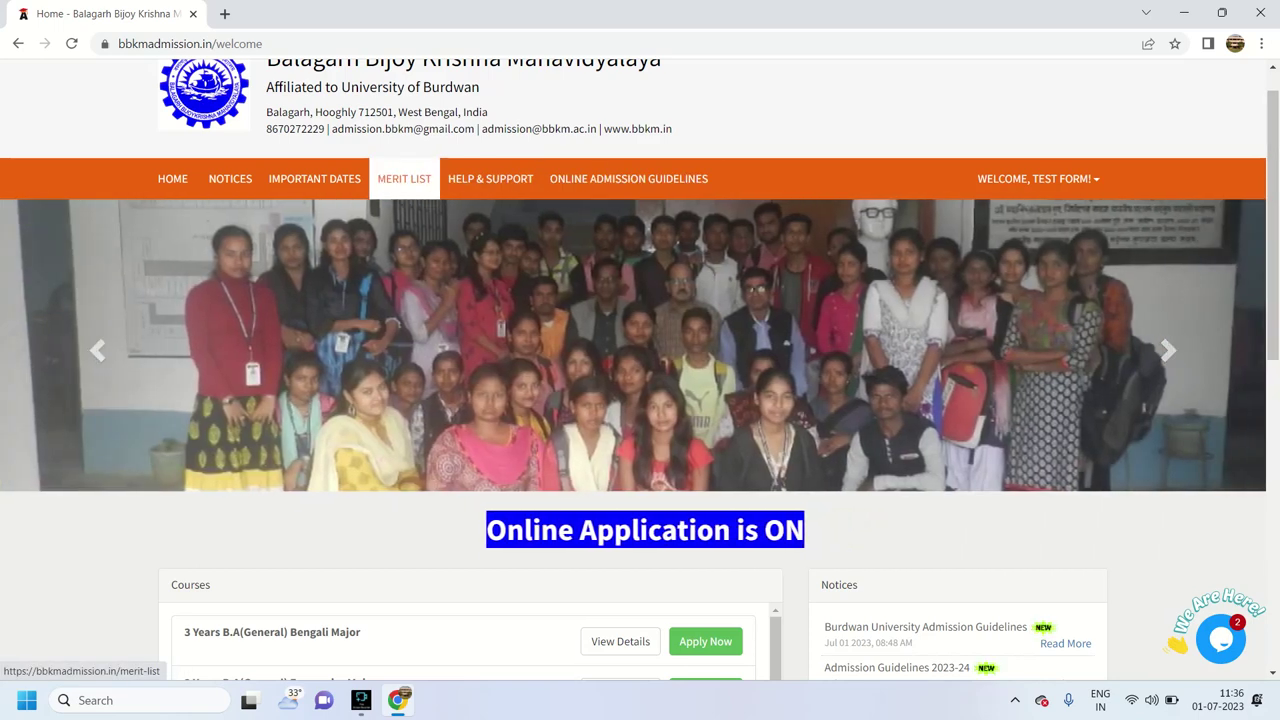
pyautogui.click(404, 178)
pyautogui.click(600, 318)
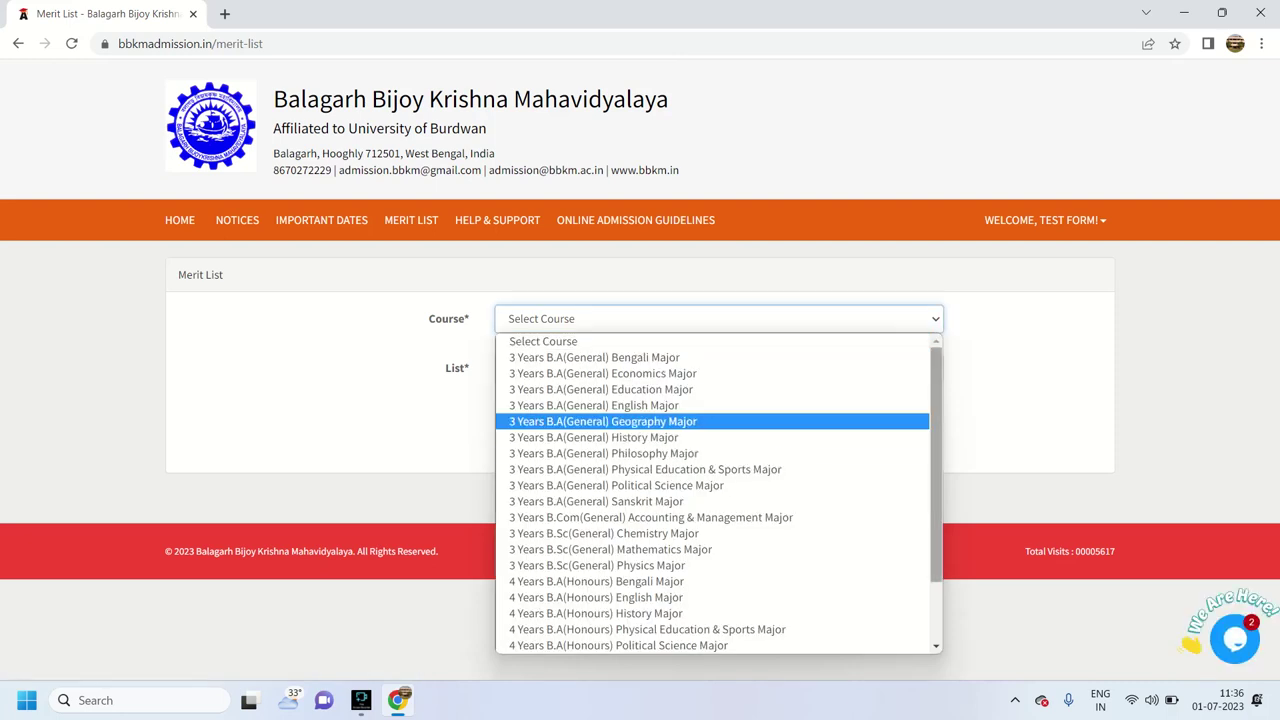
pyautogui.press('Escape')
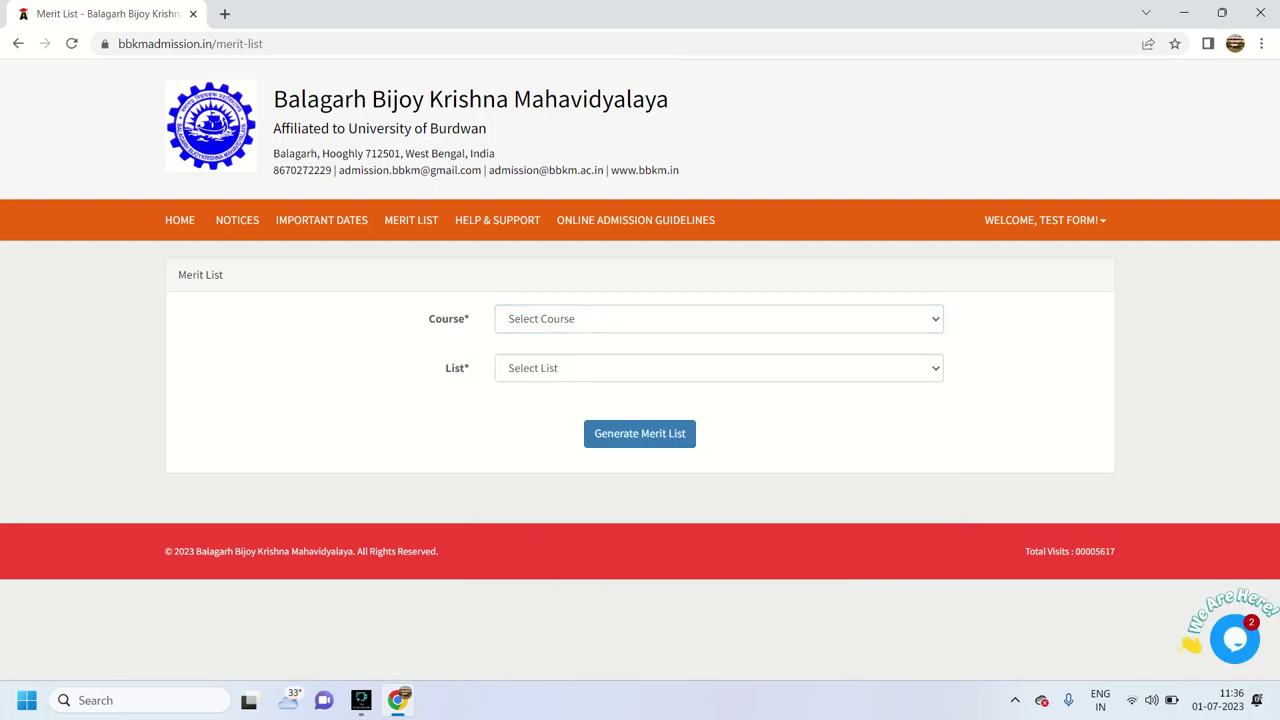
pyautogui.click(1043, 220)
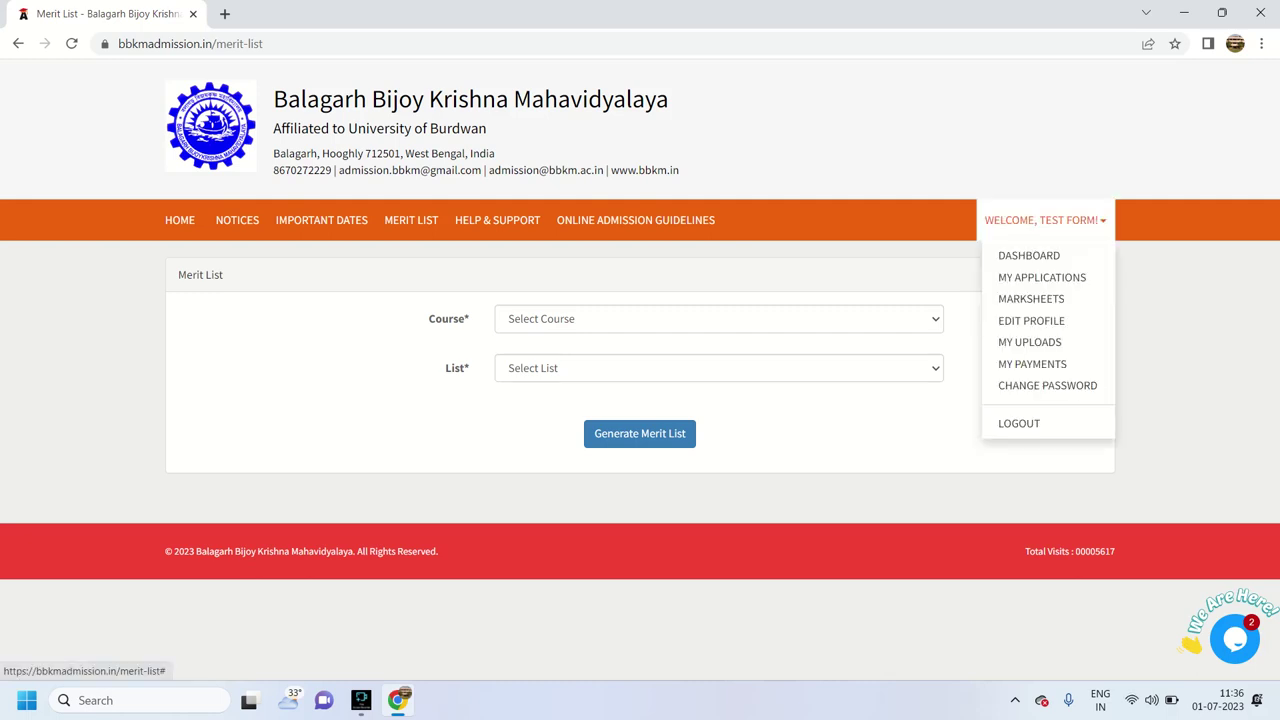
pyautogui.click(1042, 277)
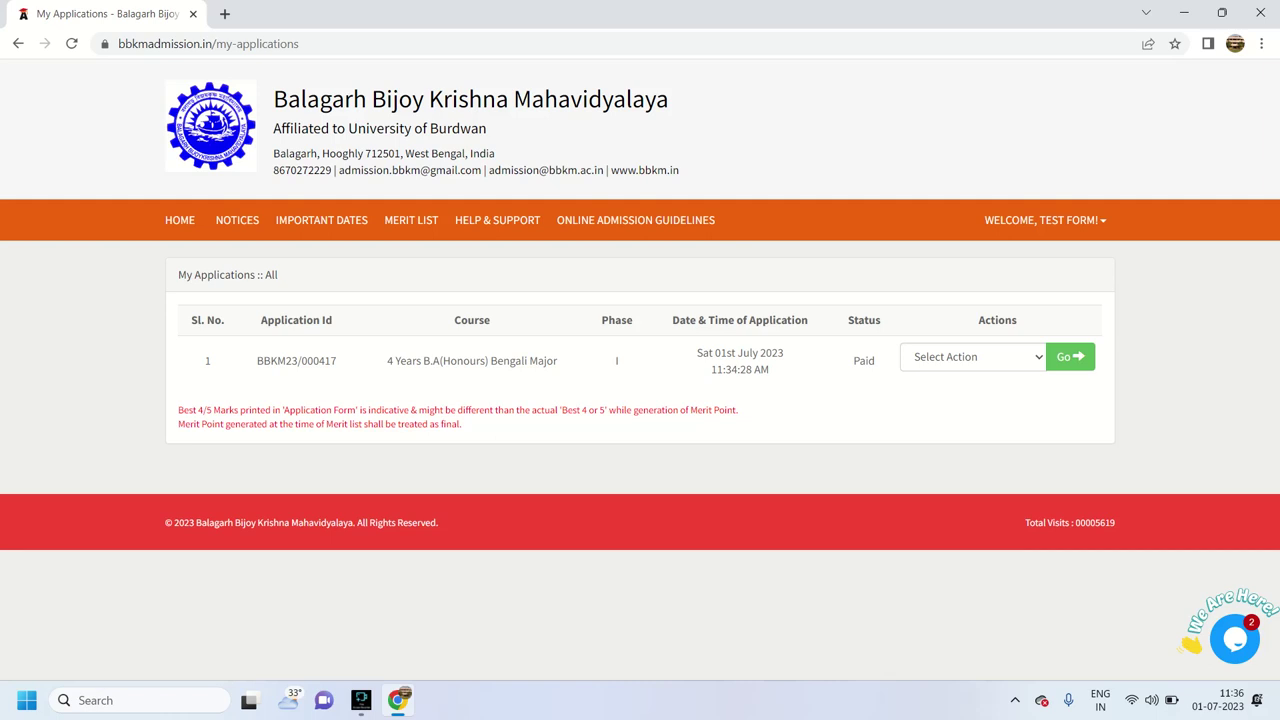
# Glance at the Bengali application's actions without choosing one, then open My Payments, which lists no transactions
pyautogui.moveTo(853, 361); pyautogui.dragTo(876, 361)
pyautogui.click(972, 357)
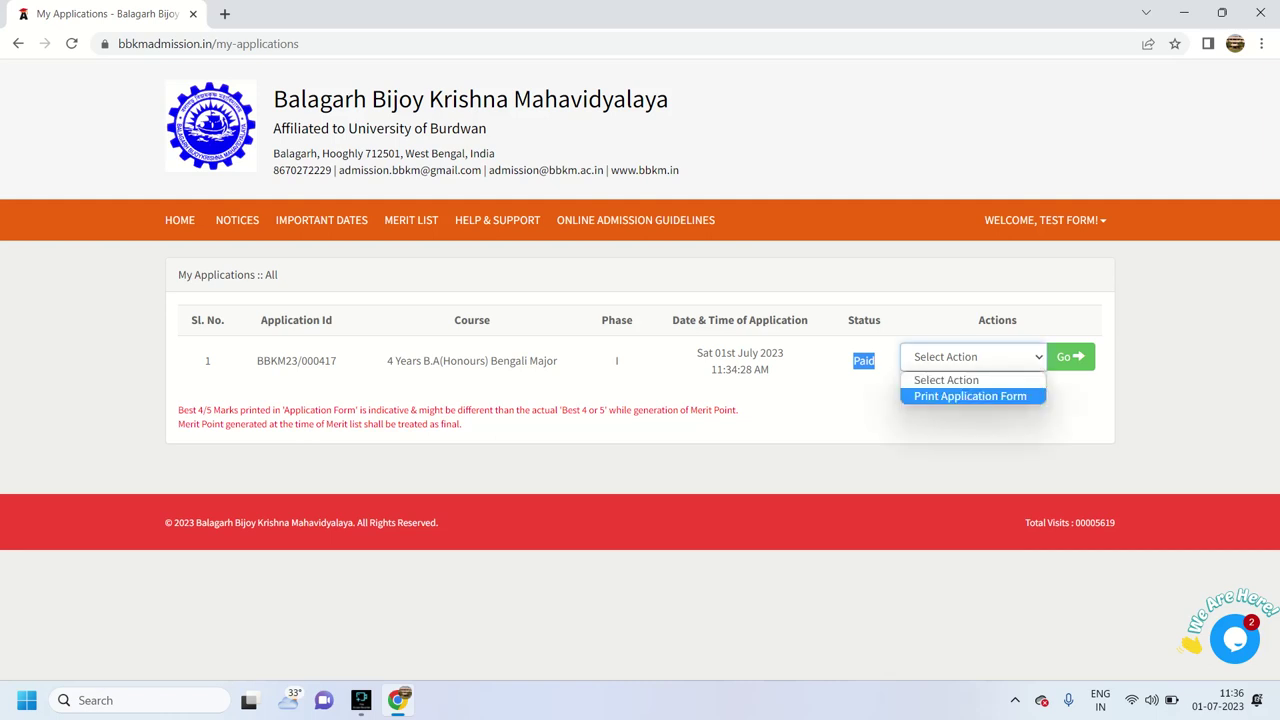
pyautogui.press('Escape')
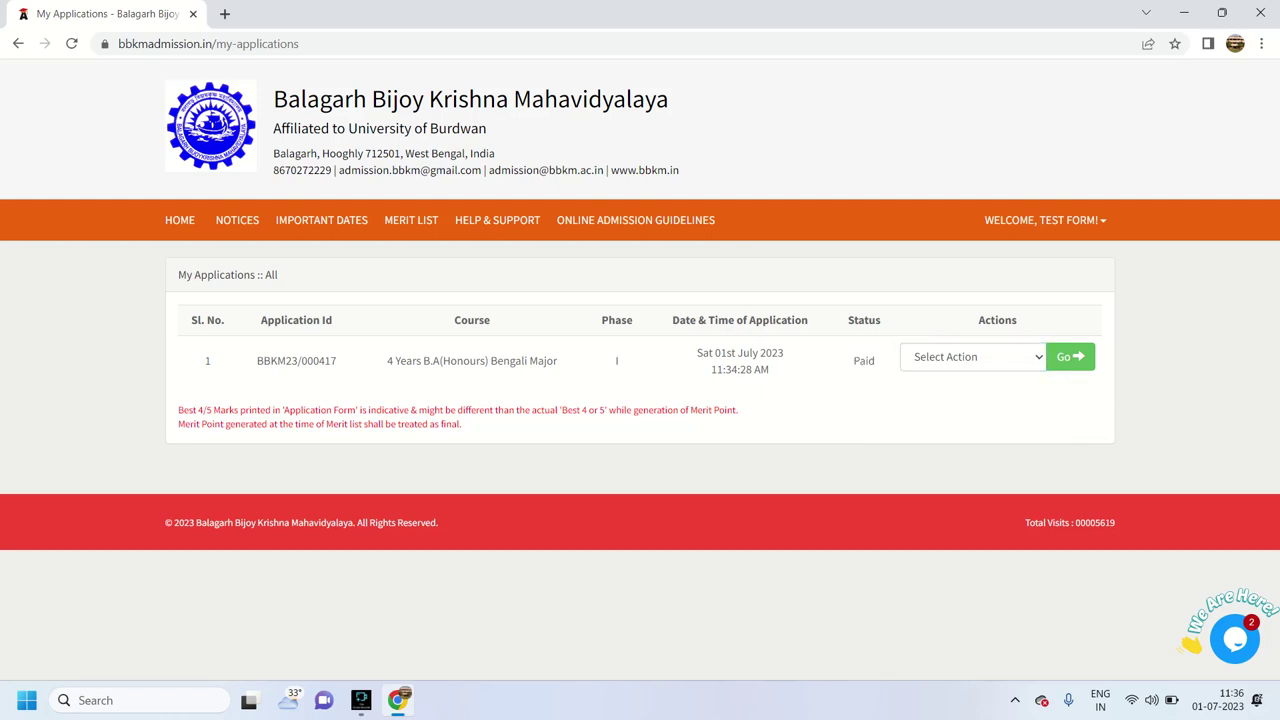
pyautogui.click(1045, 220)
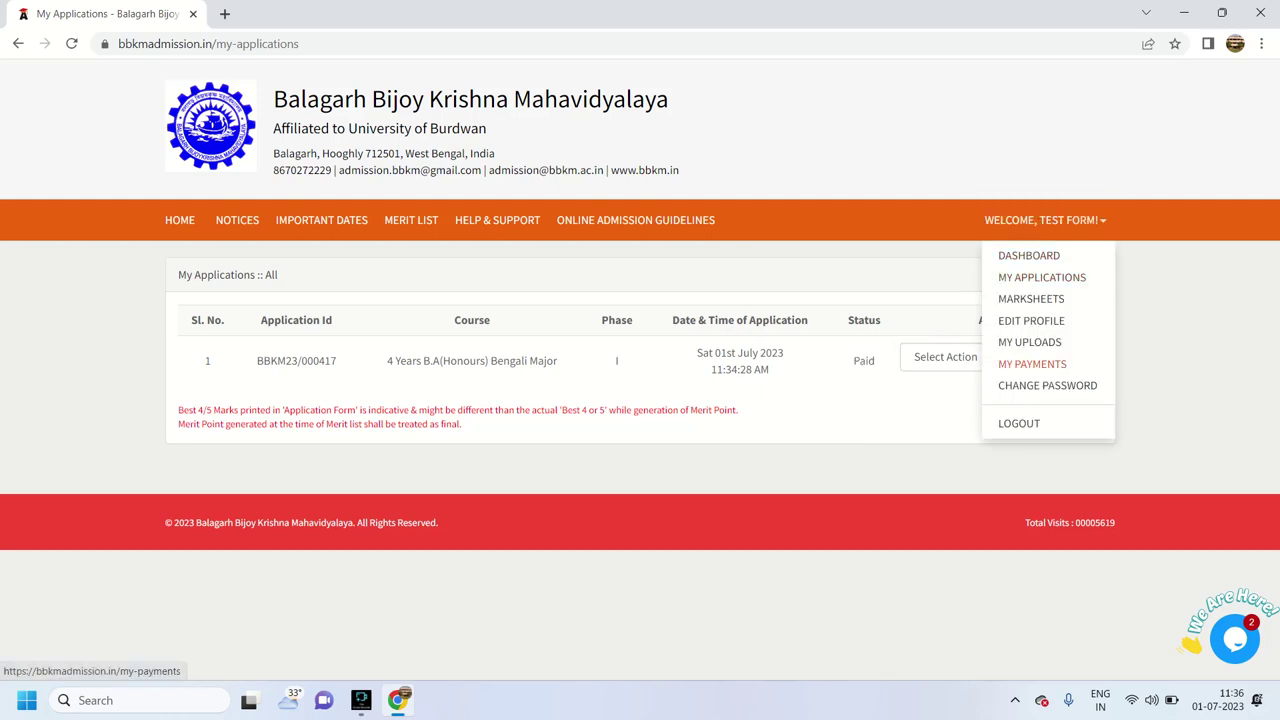
pyautogui.click(1032, 364)
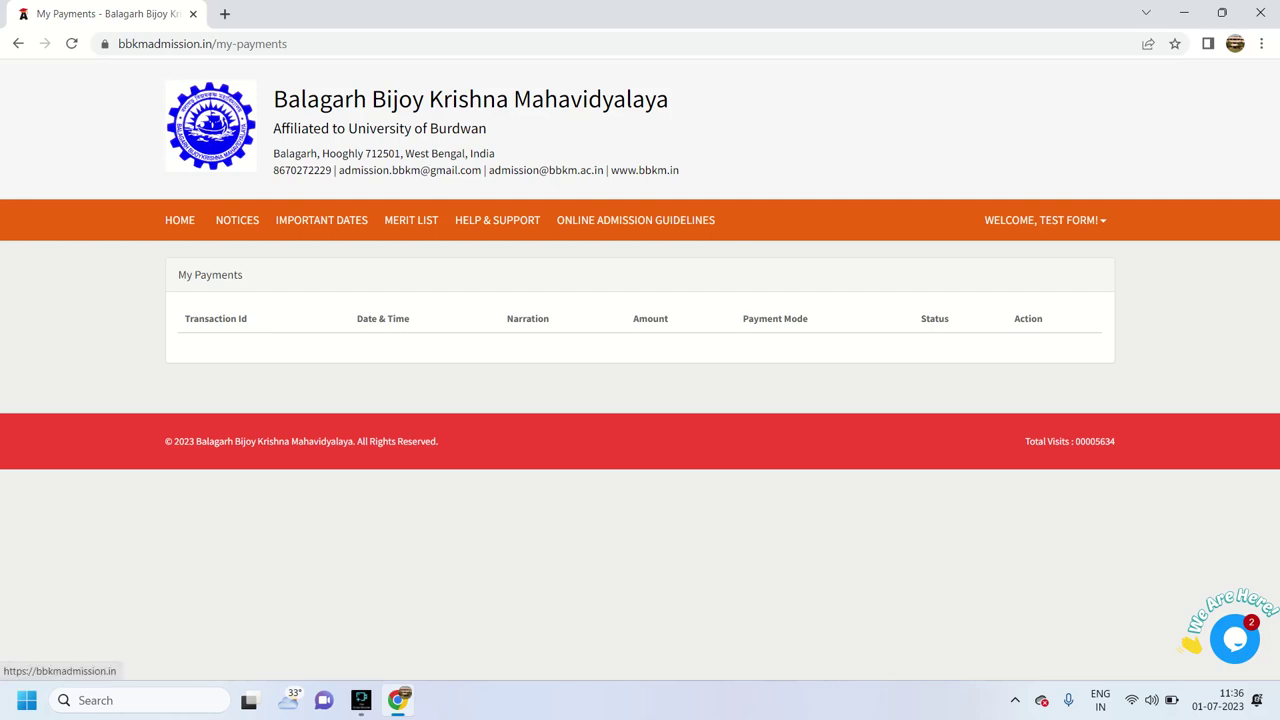
# Return to the welcome home page announcing Online Application is ON, and select an item lower on the page
pyautogui.click(180, 220)
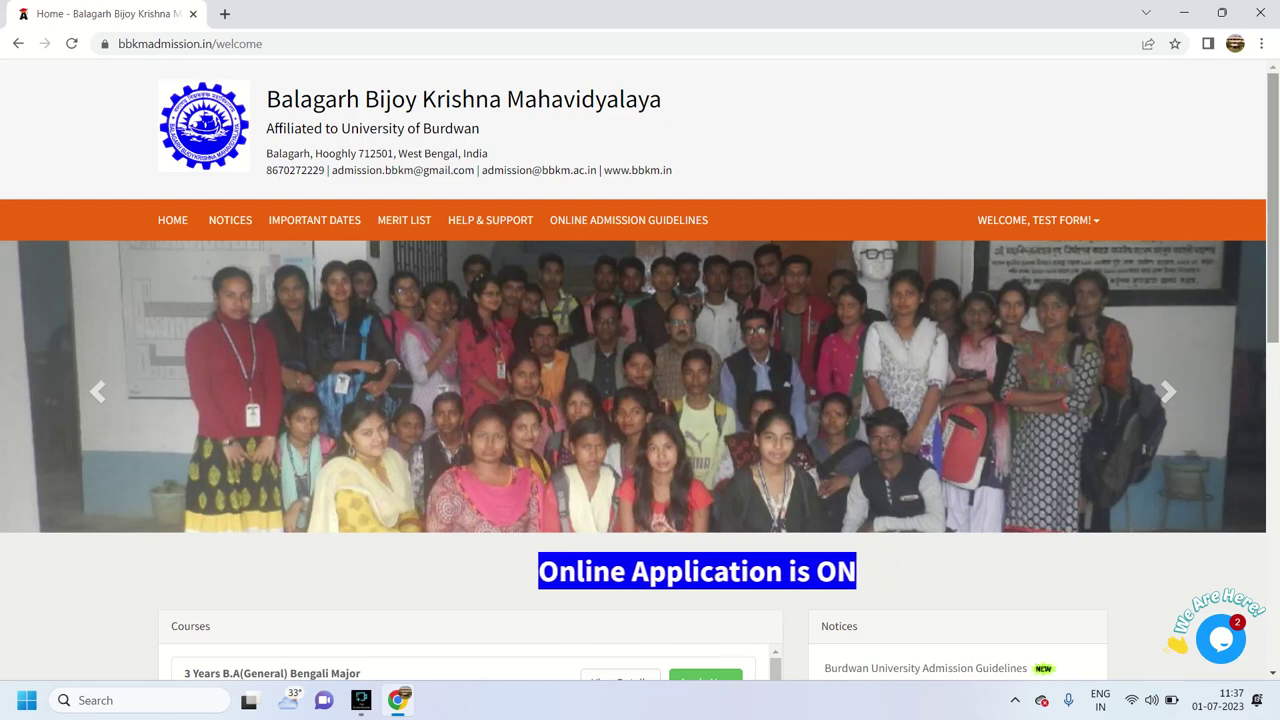
pyautogui.moveTo(397, 700)
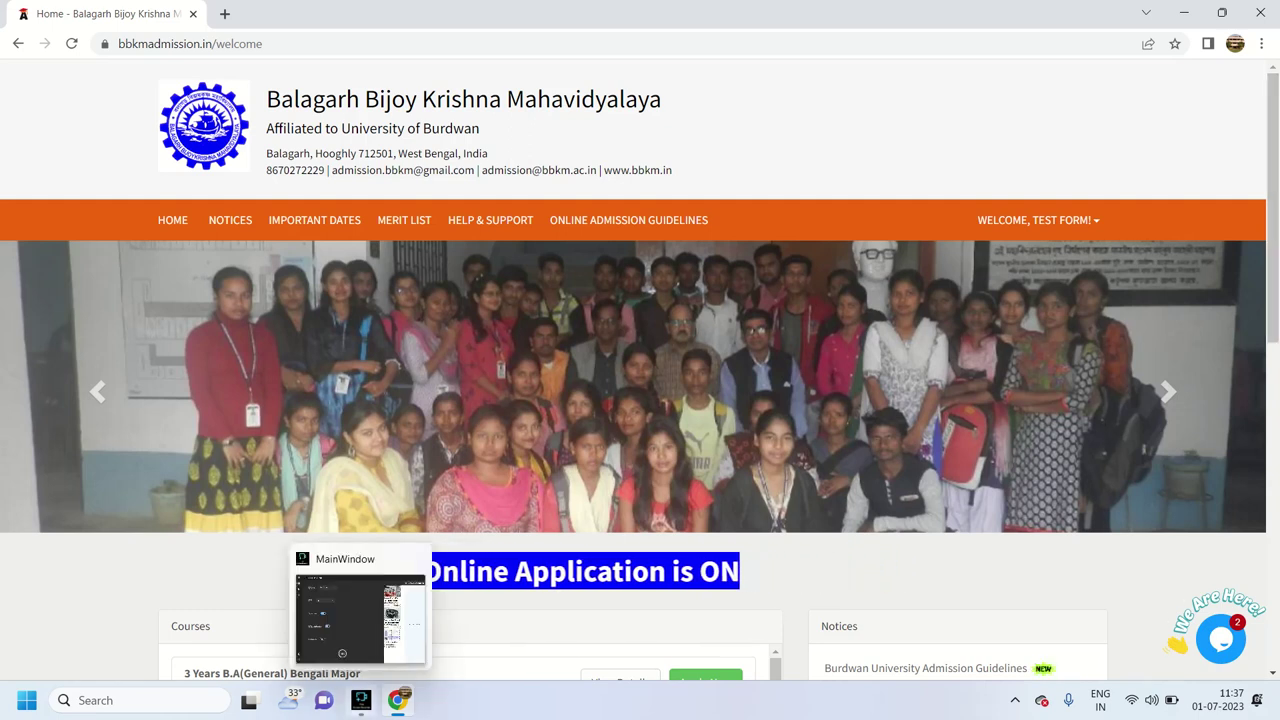
pyautogui.click(361, 700)
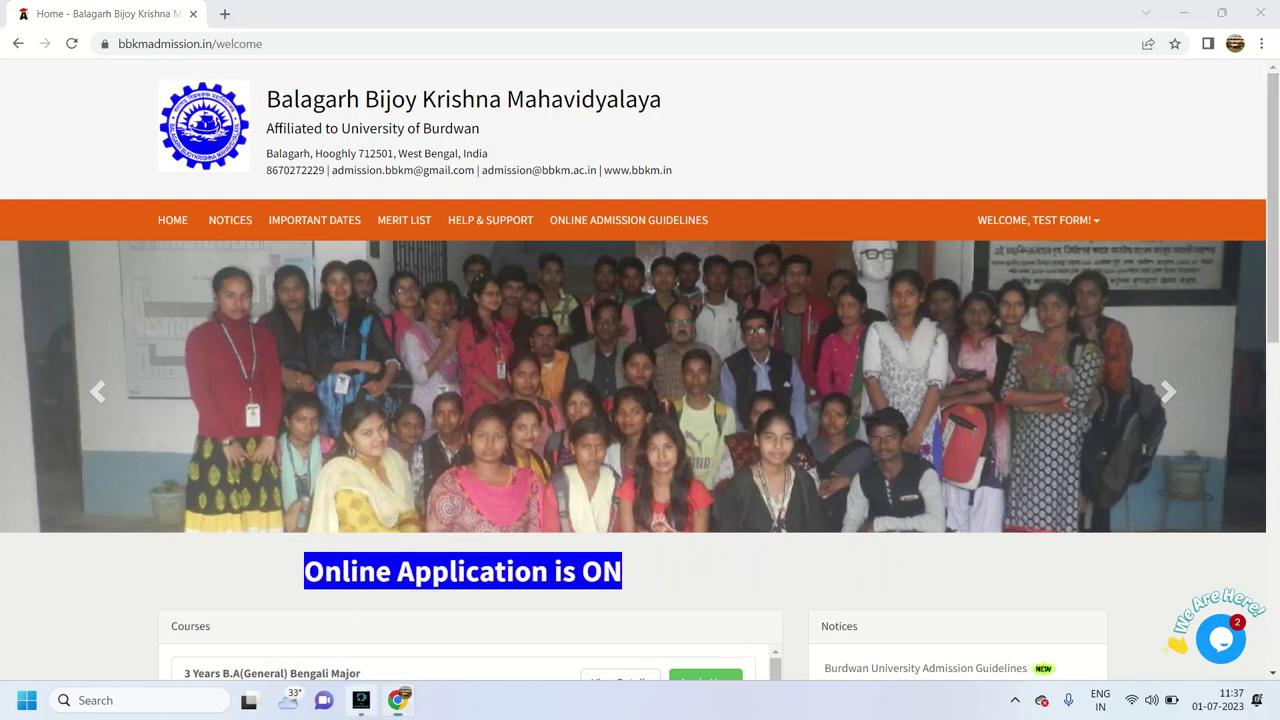